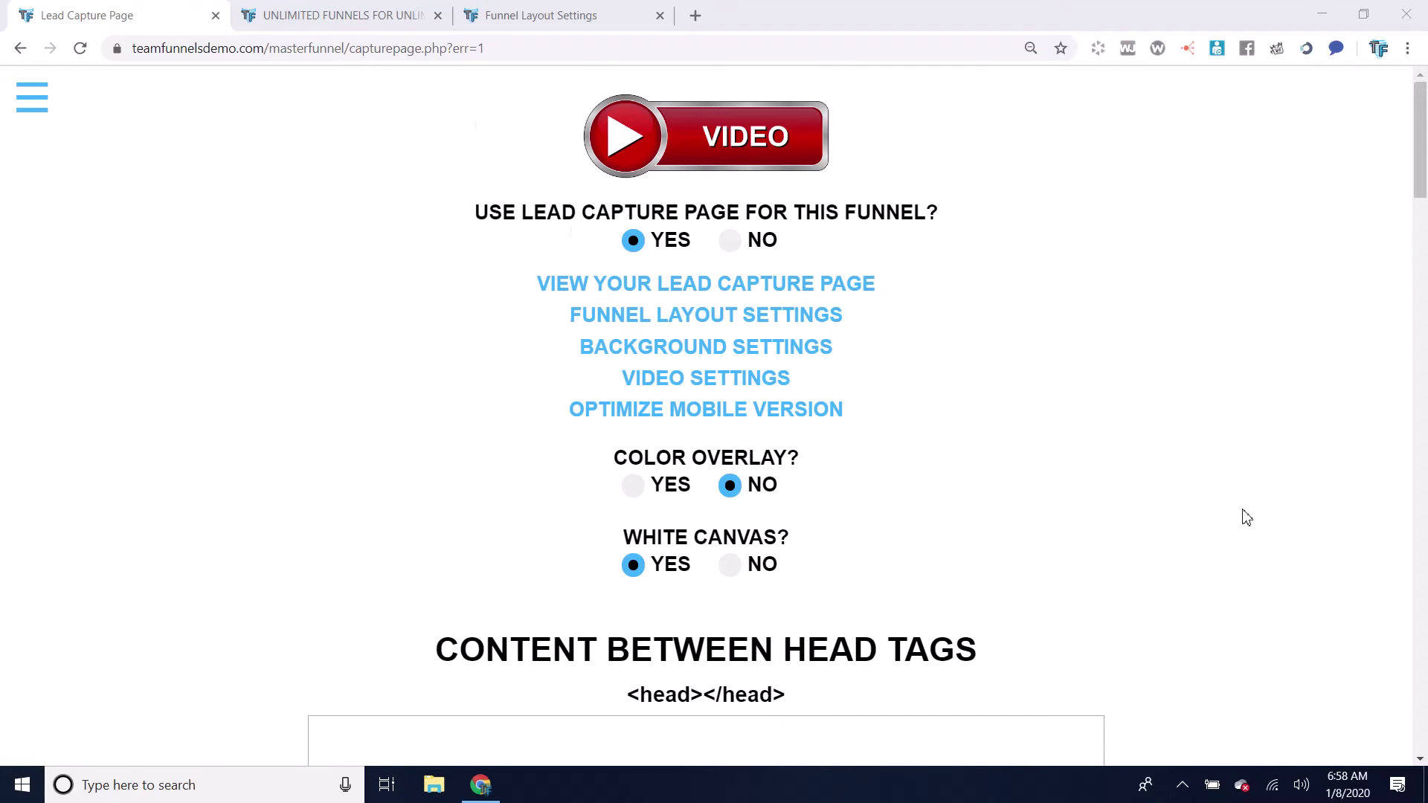
# Type the word TEXT centre-aligned in the body content editor and select it
pyautogui.scroll(-8, 1246, 517)
pyautogui.scroll(-4, 1246, 517)
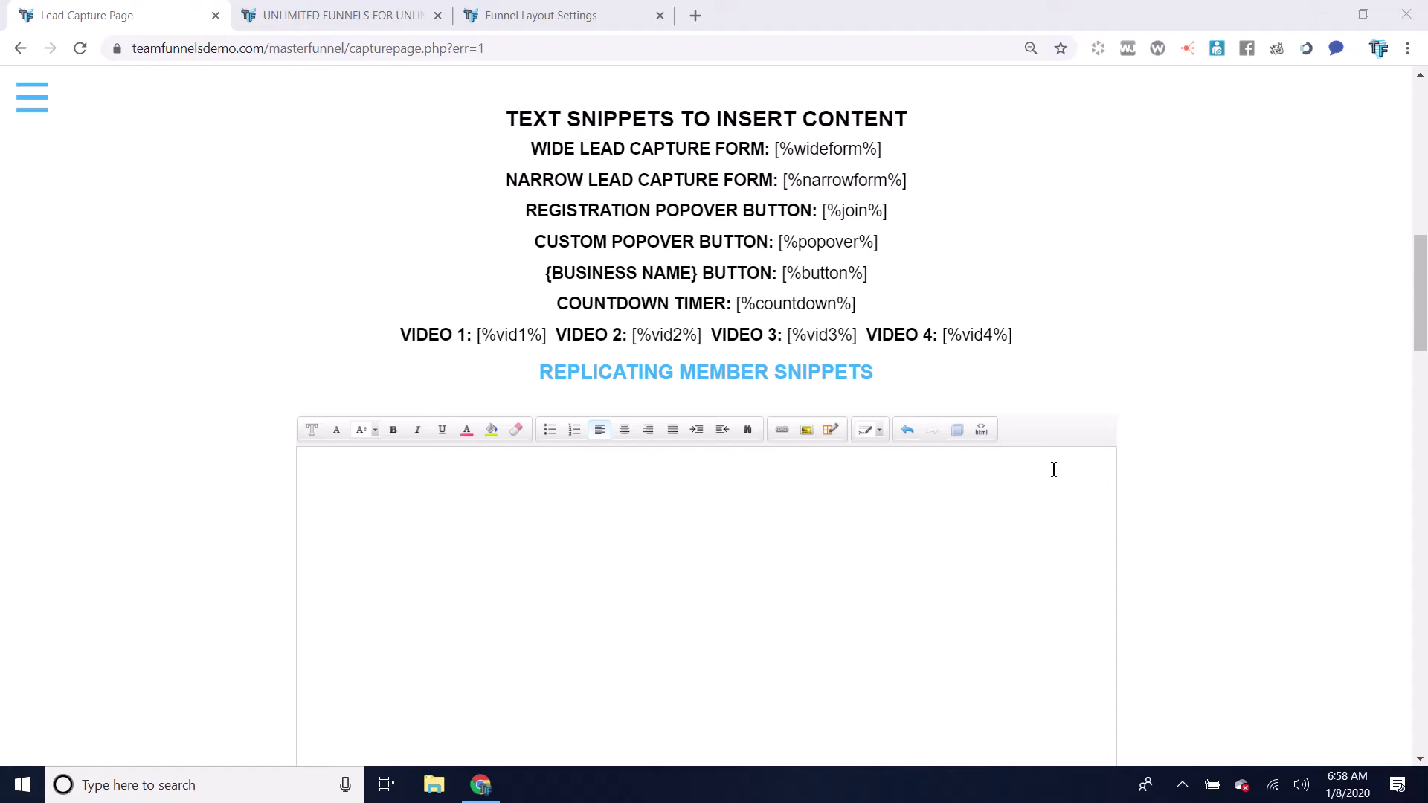
pyautogui.click(624, 429)
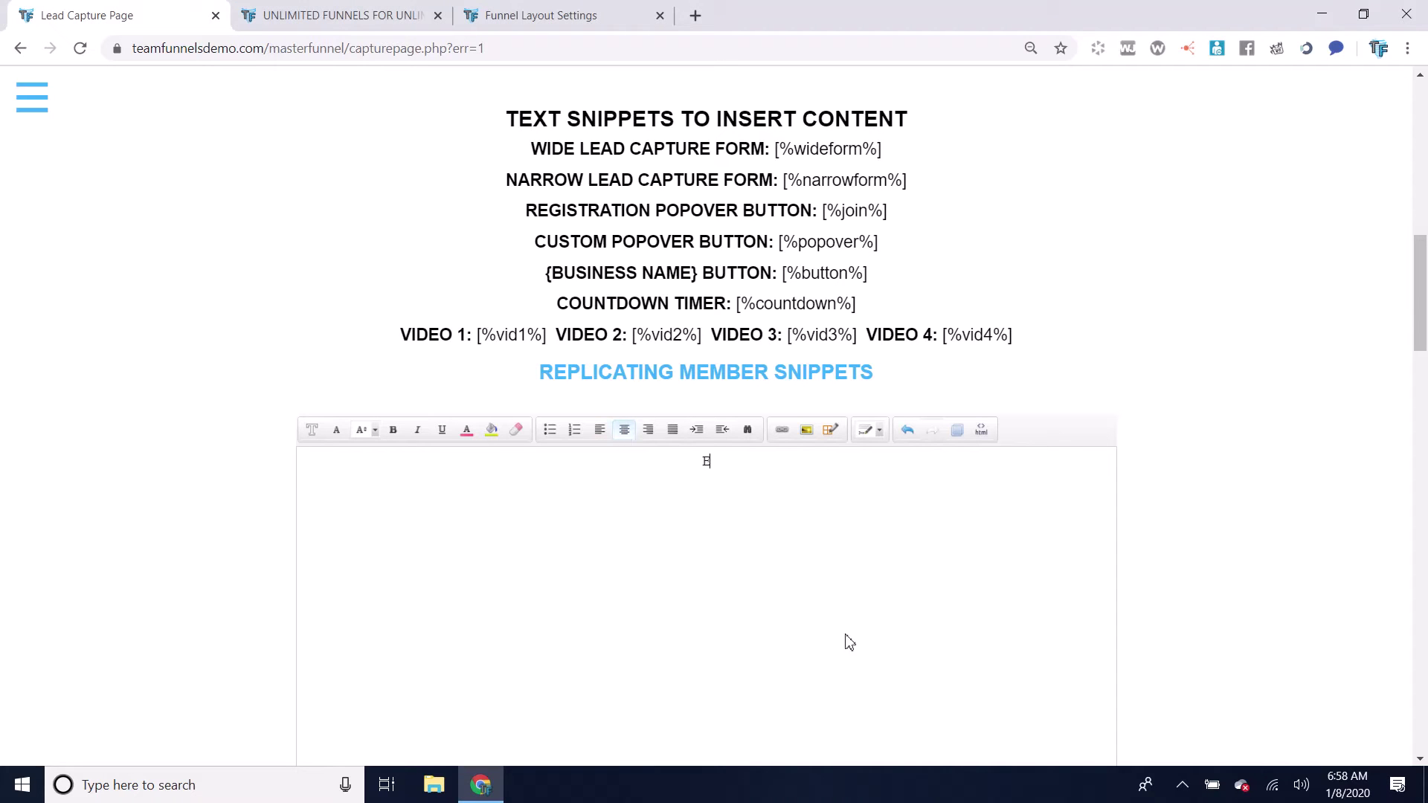
pyautogui.write('TEXT')
pyautogui.moveTo(746, 464); pyautogui.dragTo(599, 467)
pyautogui.scroll(4, 877, 511)
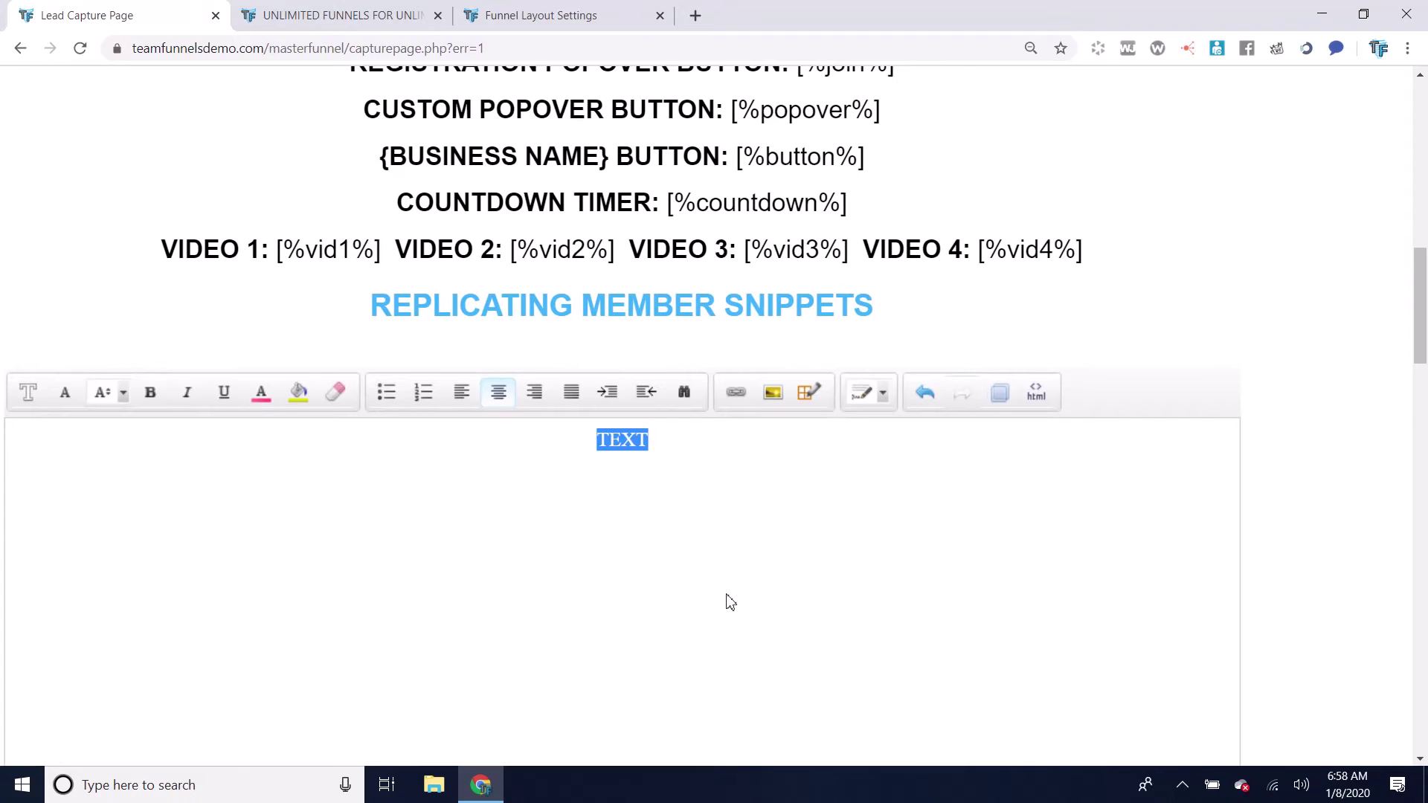
# Apply the Permanent Marker Google font to the selected word TEXT
pyautogui.click(395, 395)
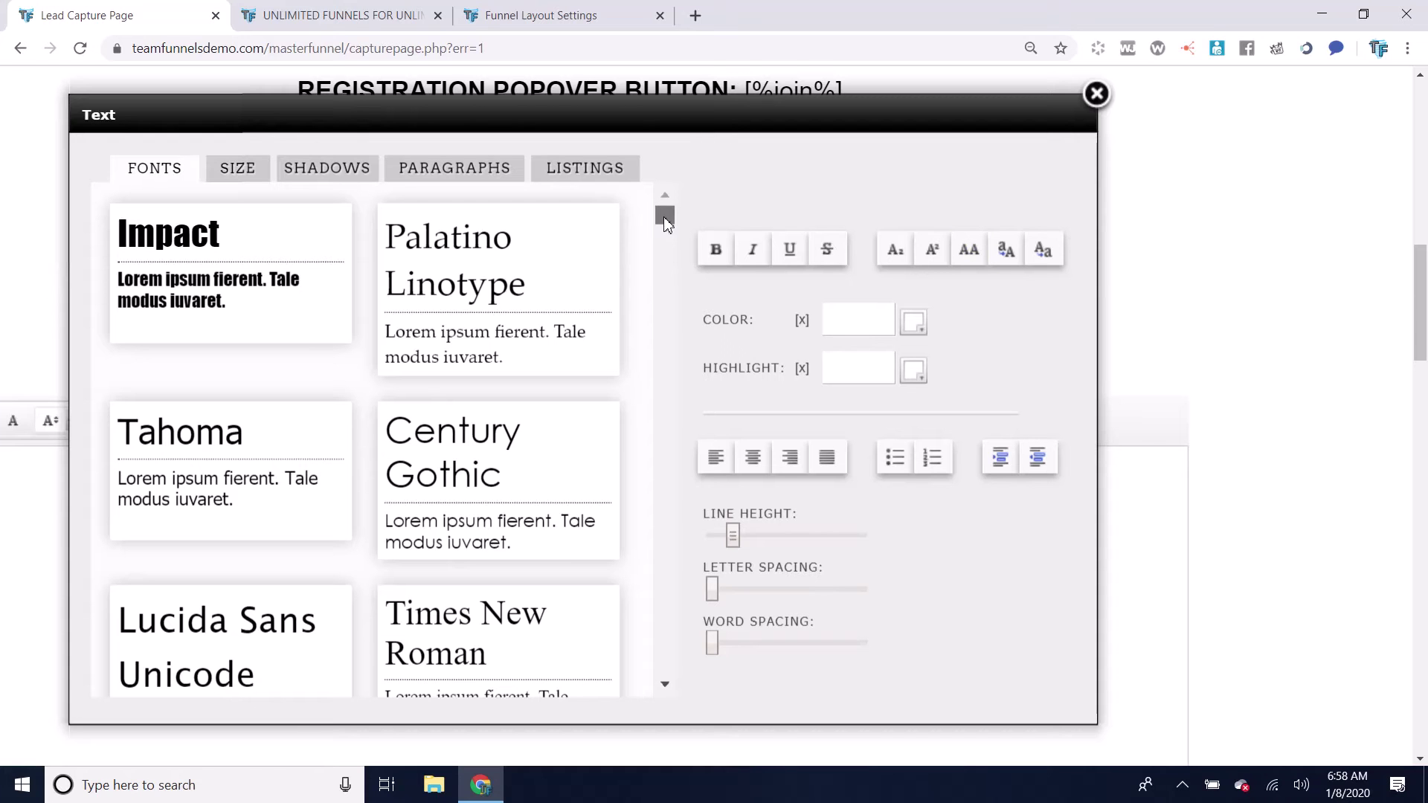
pyautogui.scroll(-8, 663, 251)
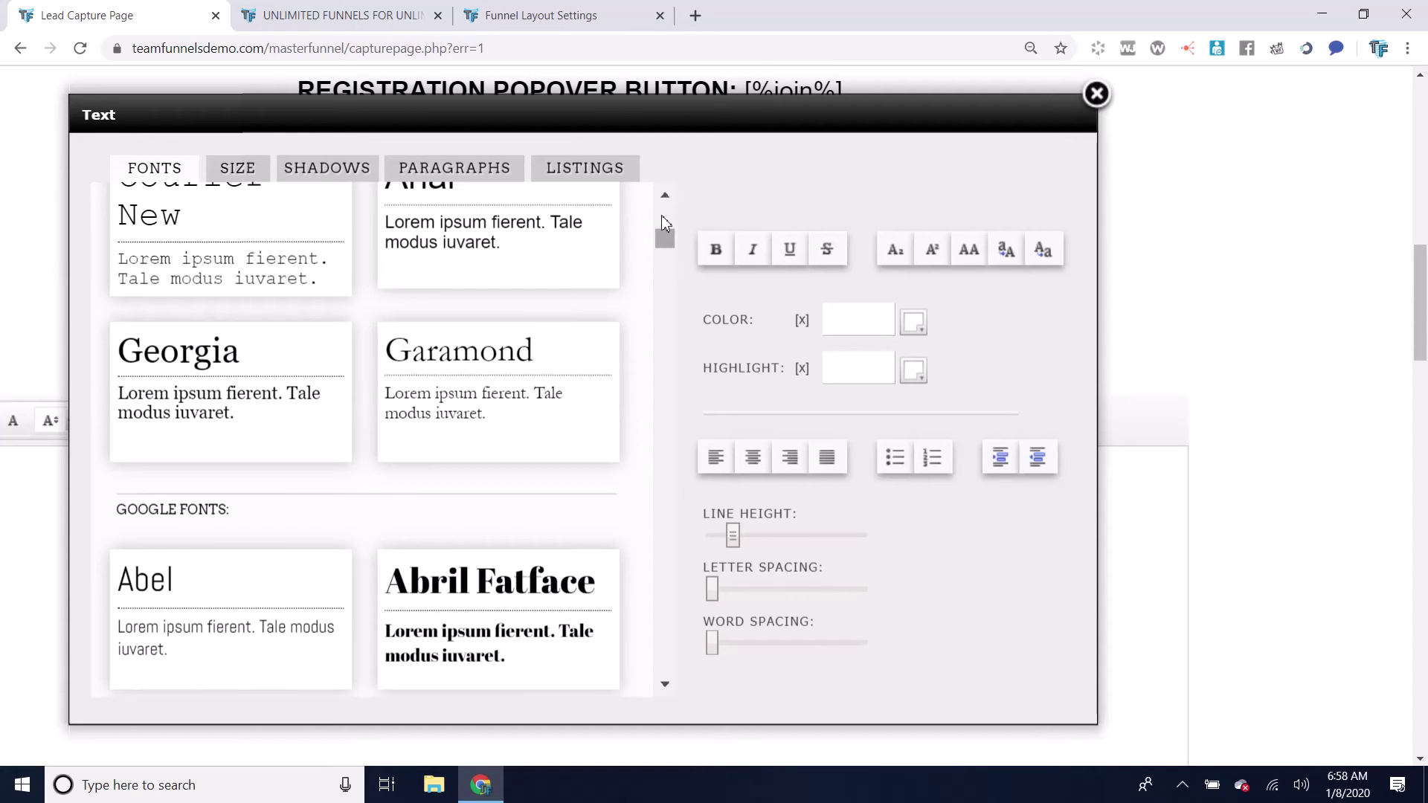
pyautogui.scroll(-10, 671, 284)
pyautogui.moveTo(675, 414); pyautogui.dragTo(678, 560)
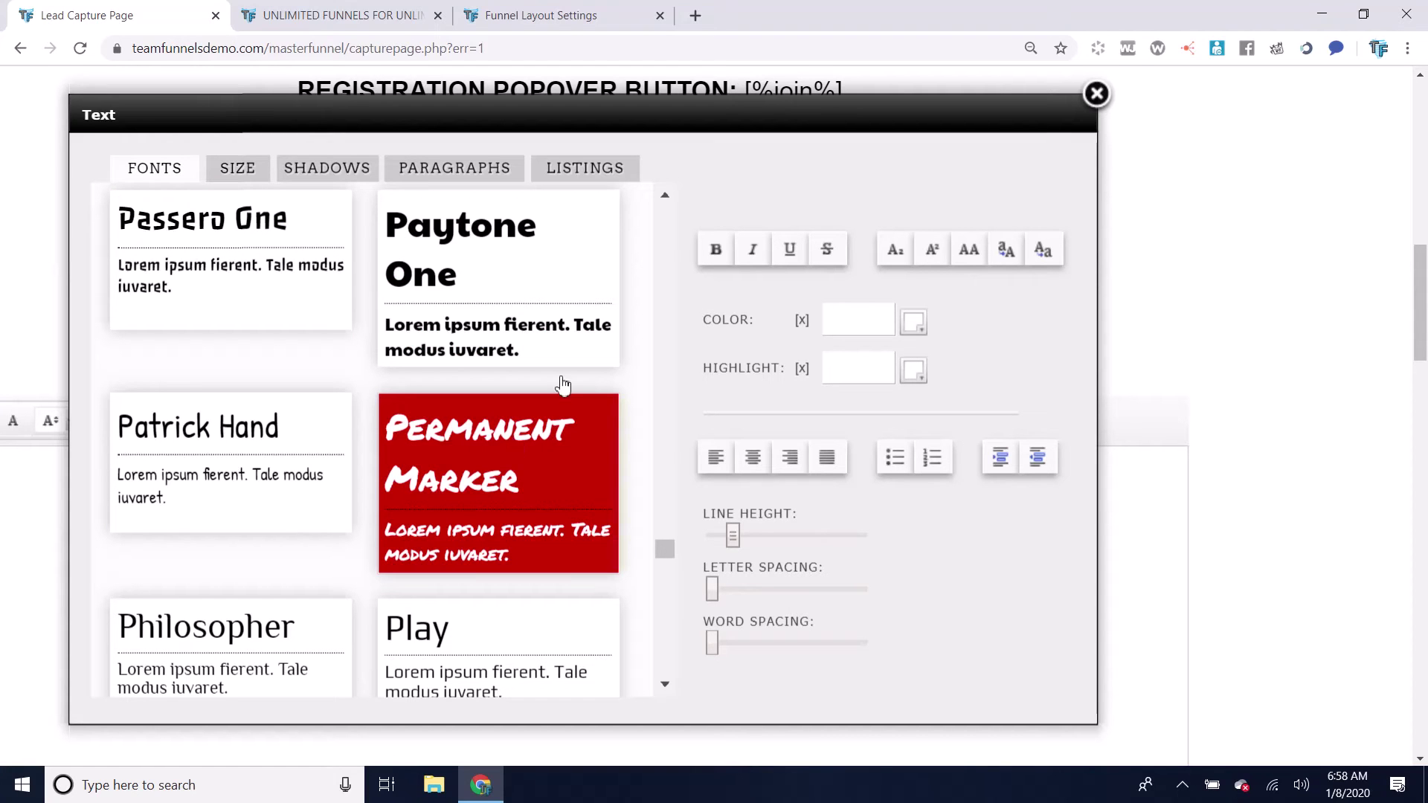
pyautogui.click(514, 444)
pyautogui.click(1096, 93)
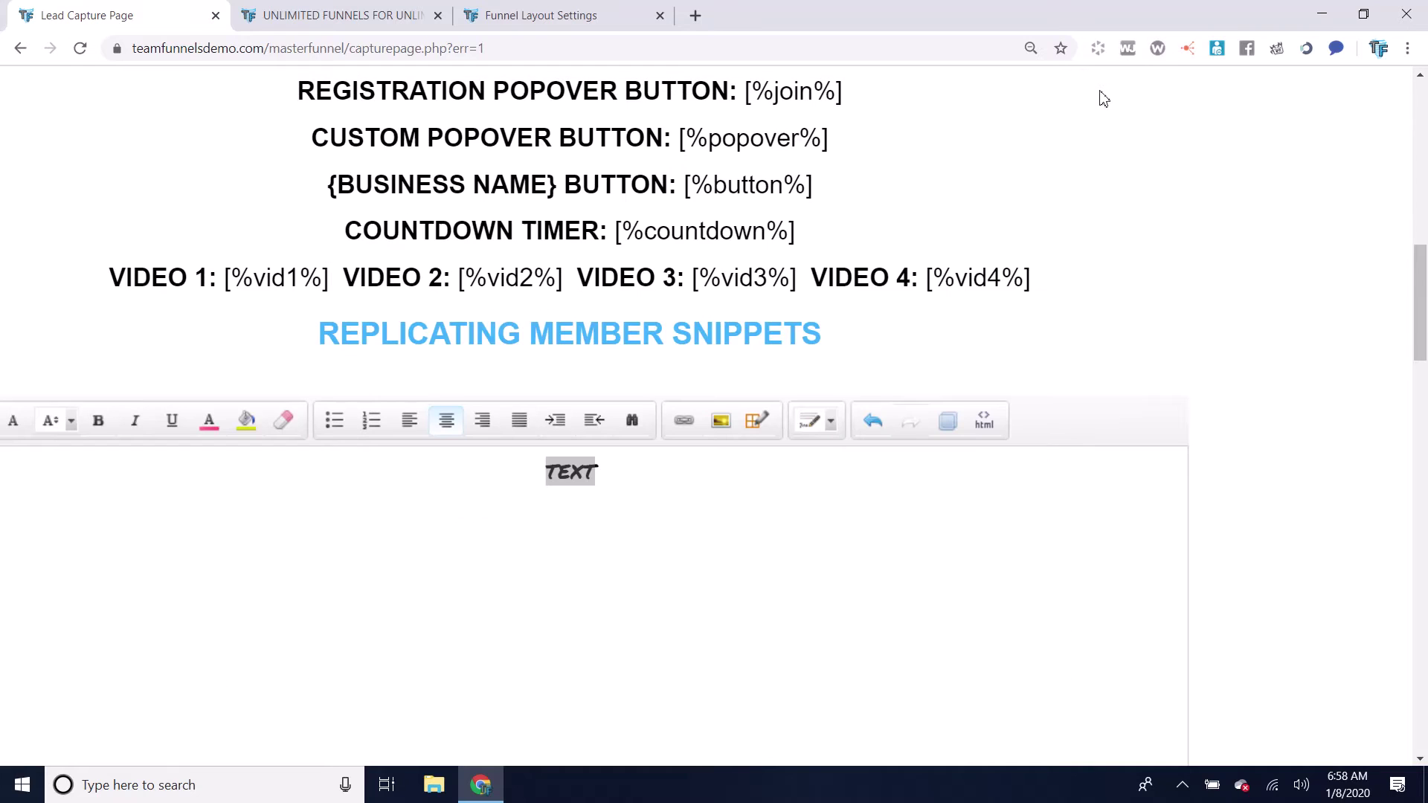
# Open the HTML source of the TEXT block and highlight its 'Permanent Marker' font-family style
pyautogui.click(730, 514)
pyautogui.scroll(2, 889, 554)
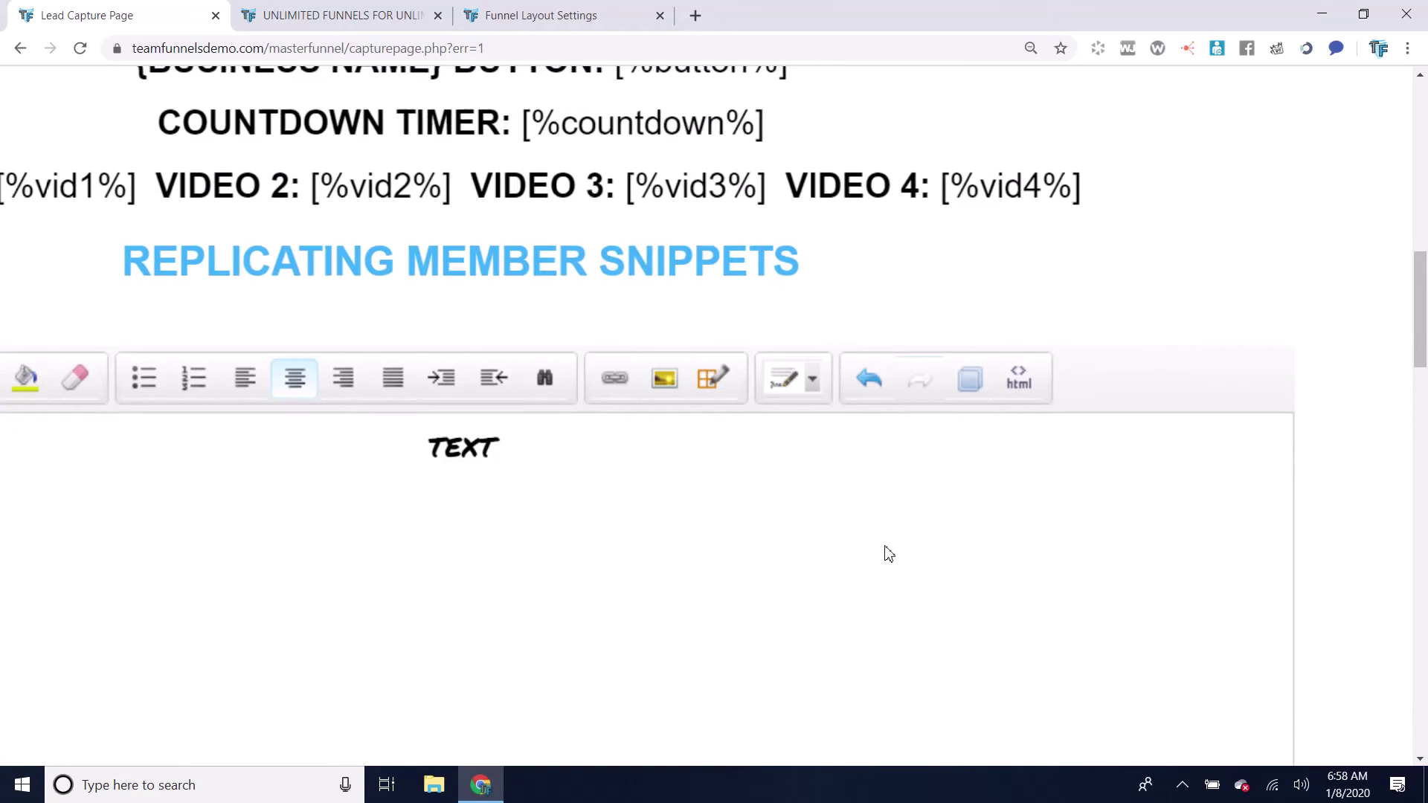
pyautogui.click(1019, 380)
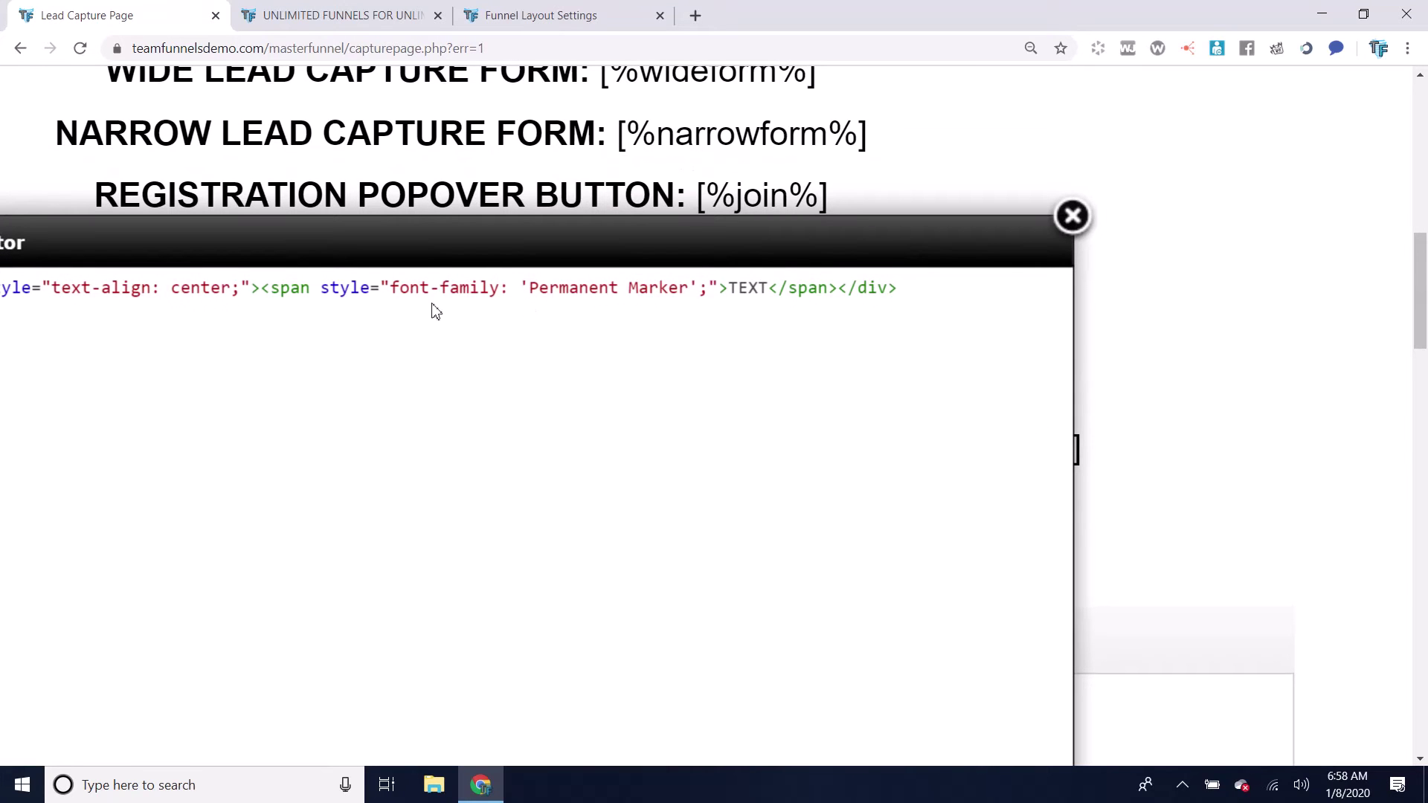
pyautogui.moveTo(394, 289); pyautogui.dragTo(691, 289)
pyautogui.click(531, 289)
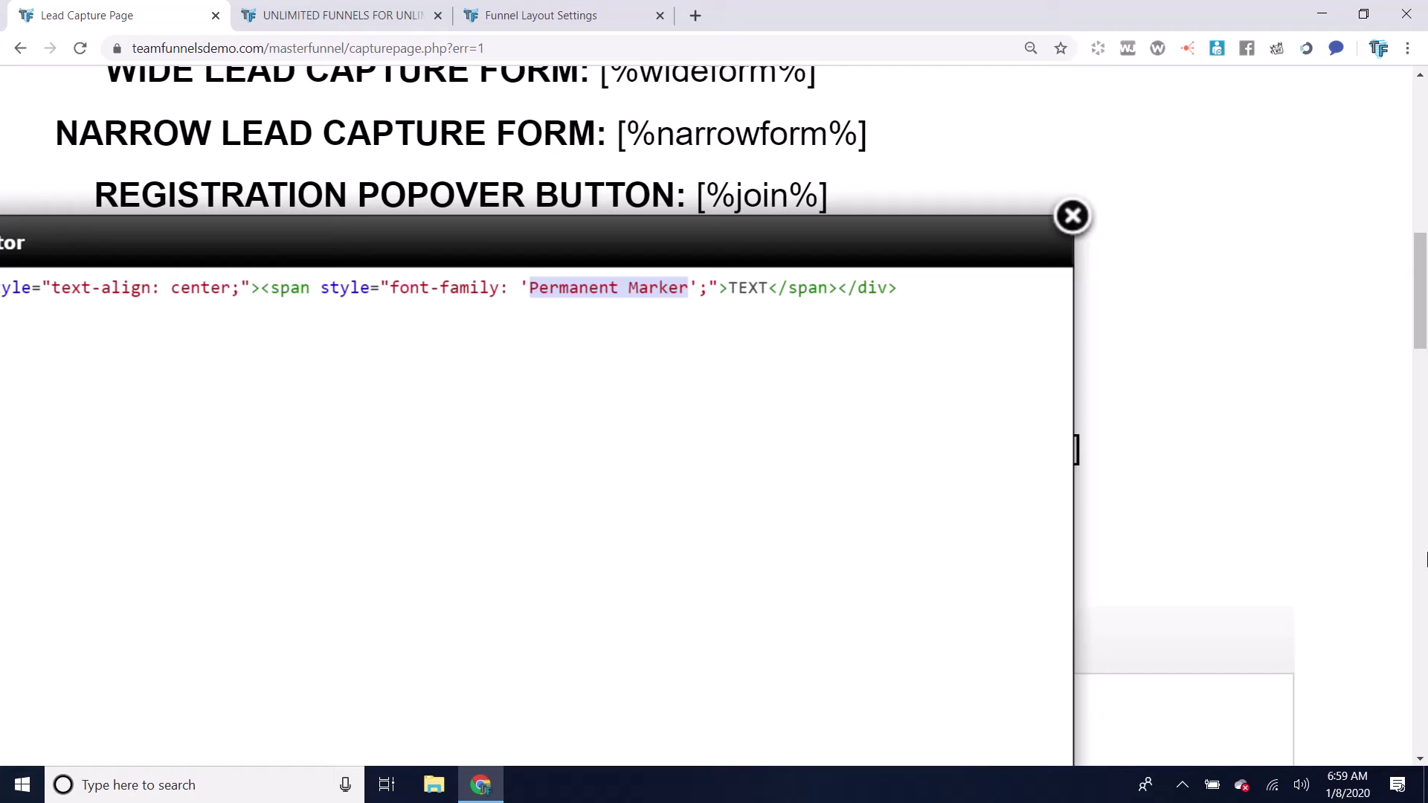
# Zoom the page out and move the HTML source window lower for a fuller view
pyautogui.hotkey('ctrl', '-')
pyautogui.scroll(-5, 1125, 436)
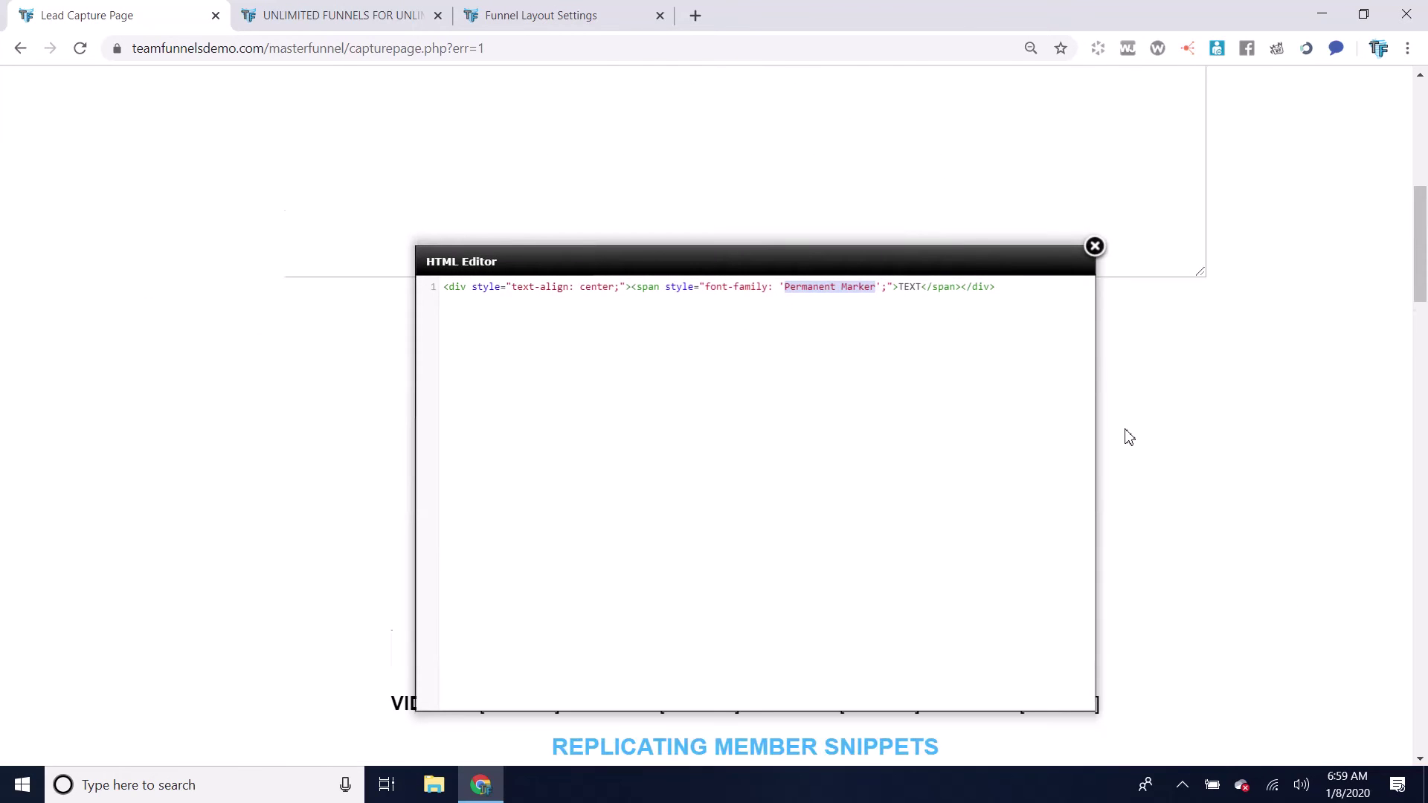
pyautogui.scroll(2, 1222, 416)
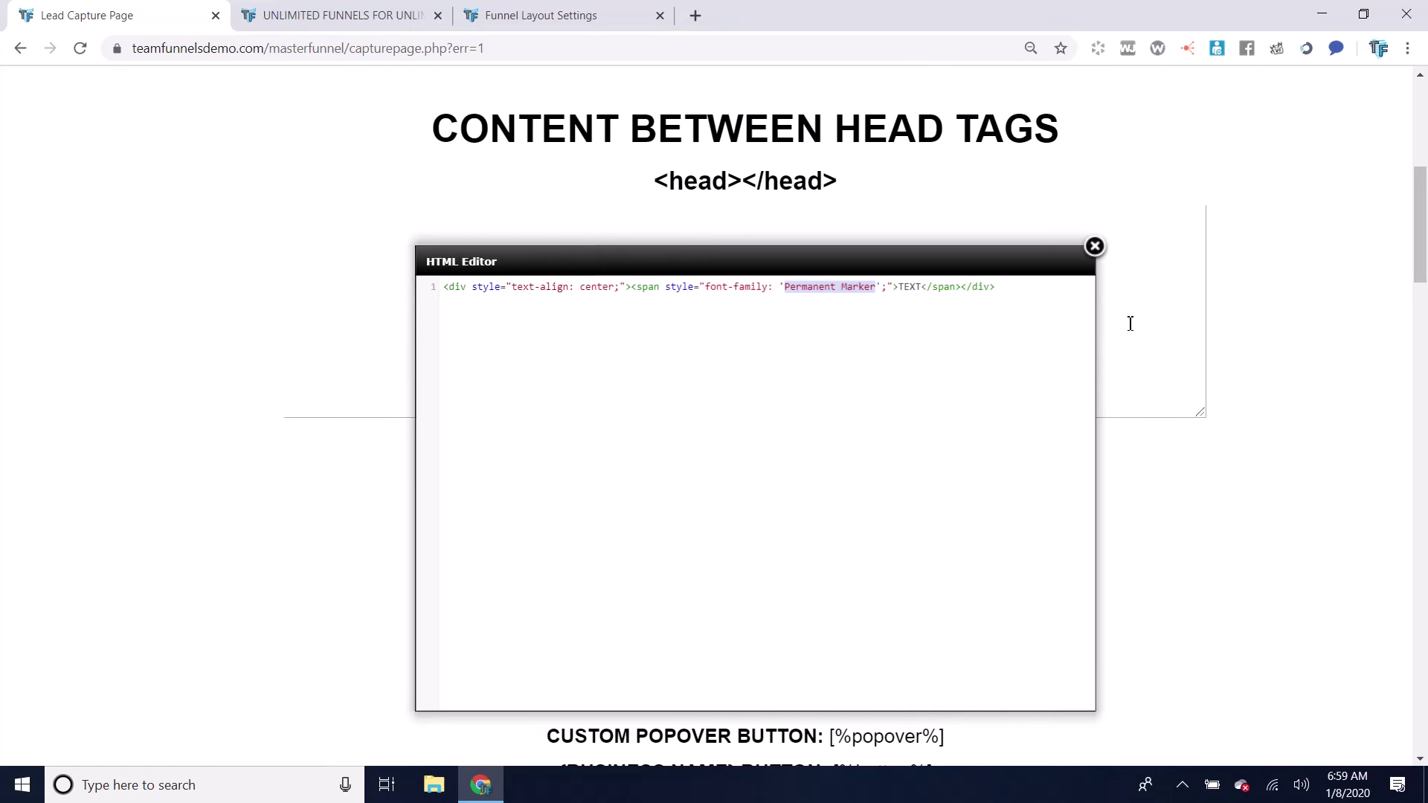
pyautogui.moveTo(905, 265); pyautogui.dragTo(844, 529)
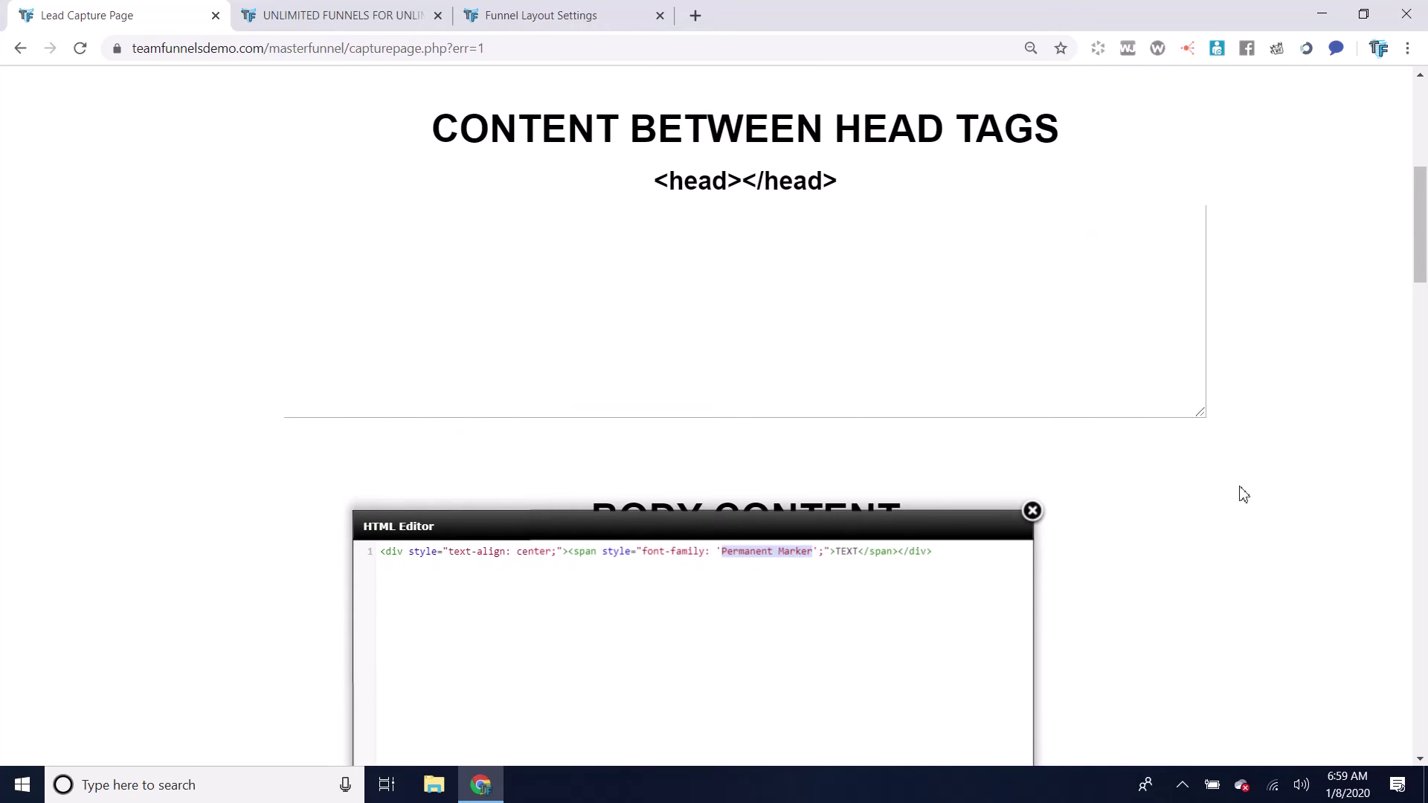
pyautogui.scroll(8, 1239, 494)
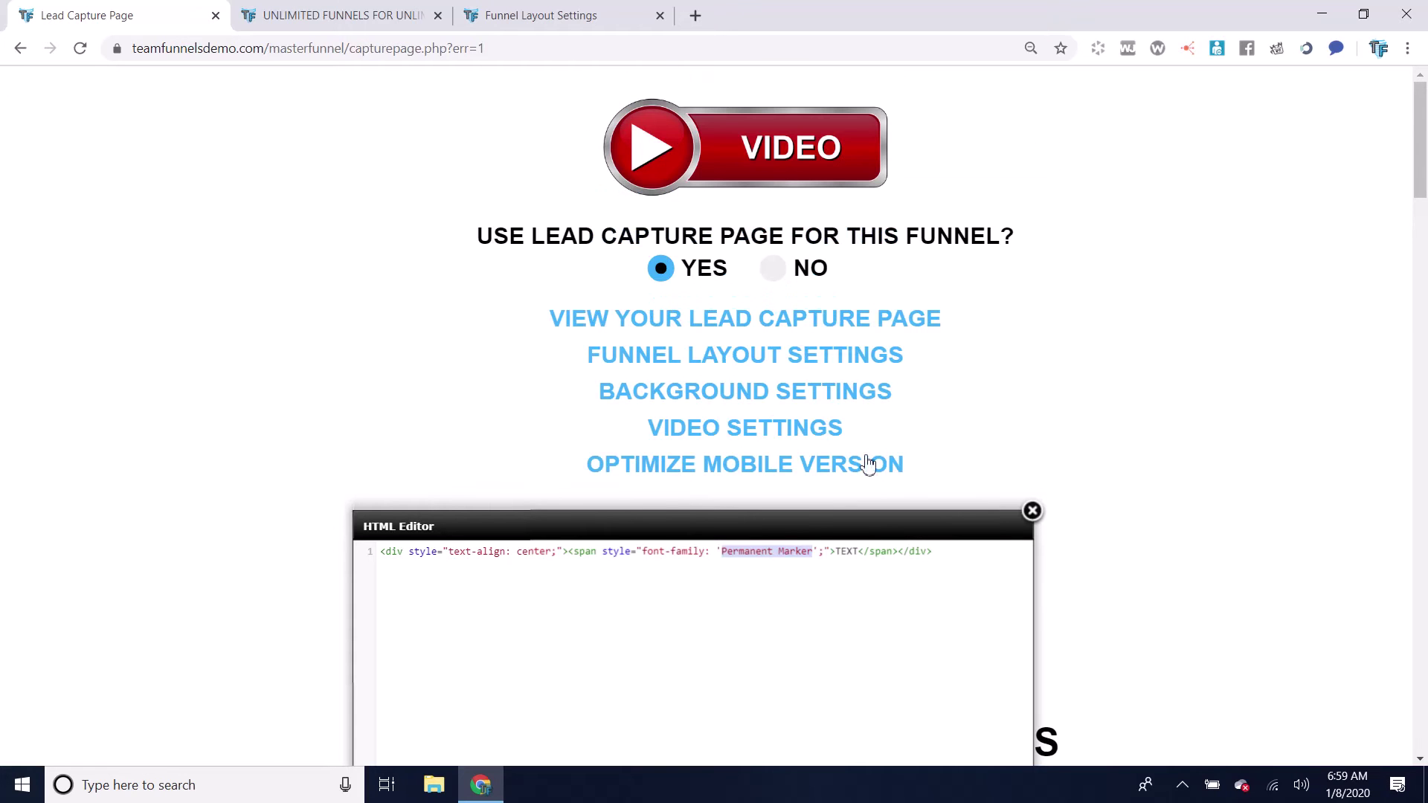
# Replace Carter One with Permanent Marker in the first Google Font Pre-Loader field
pyautogui.click(794, 357)
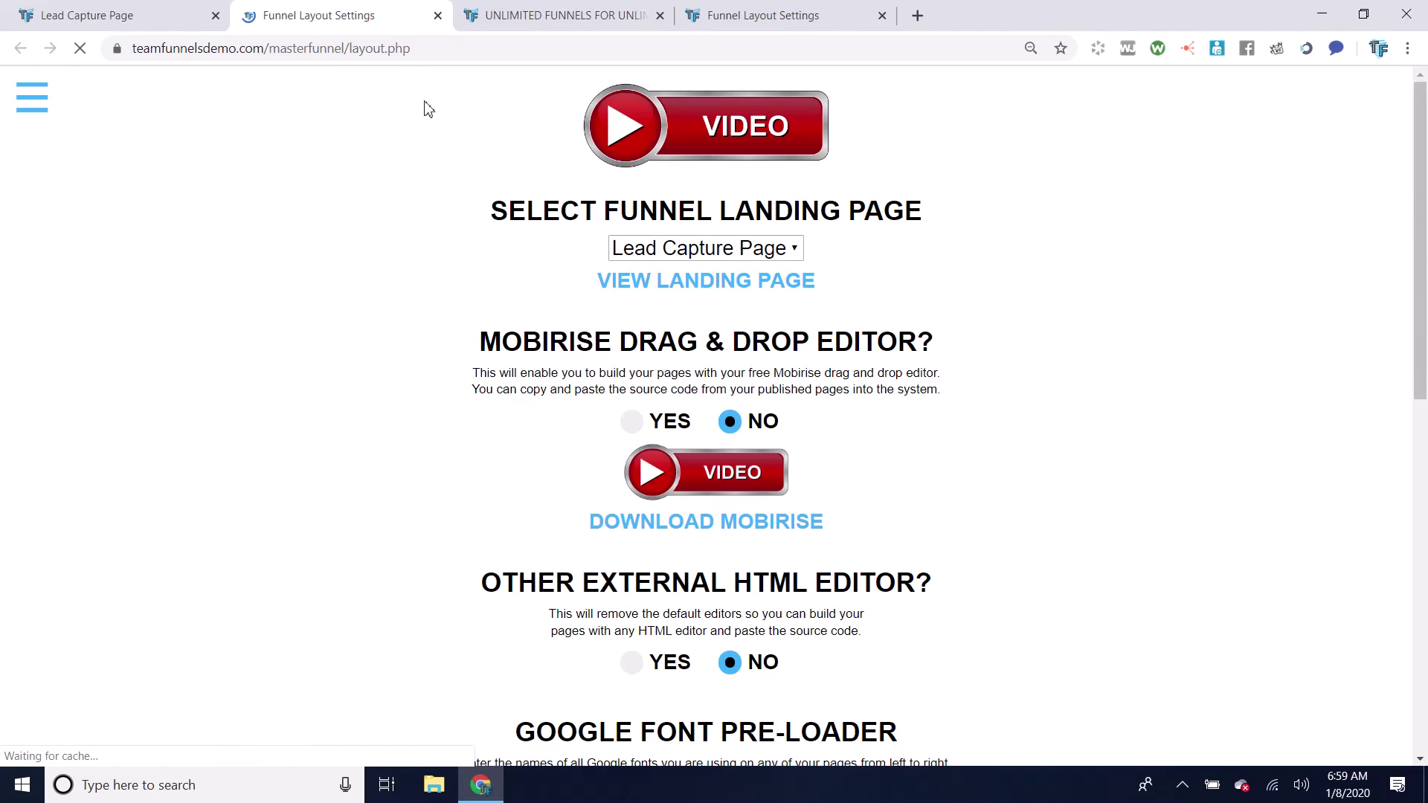
pyautogui.scroll(-4, 1170, 452)
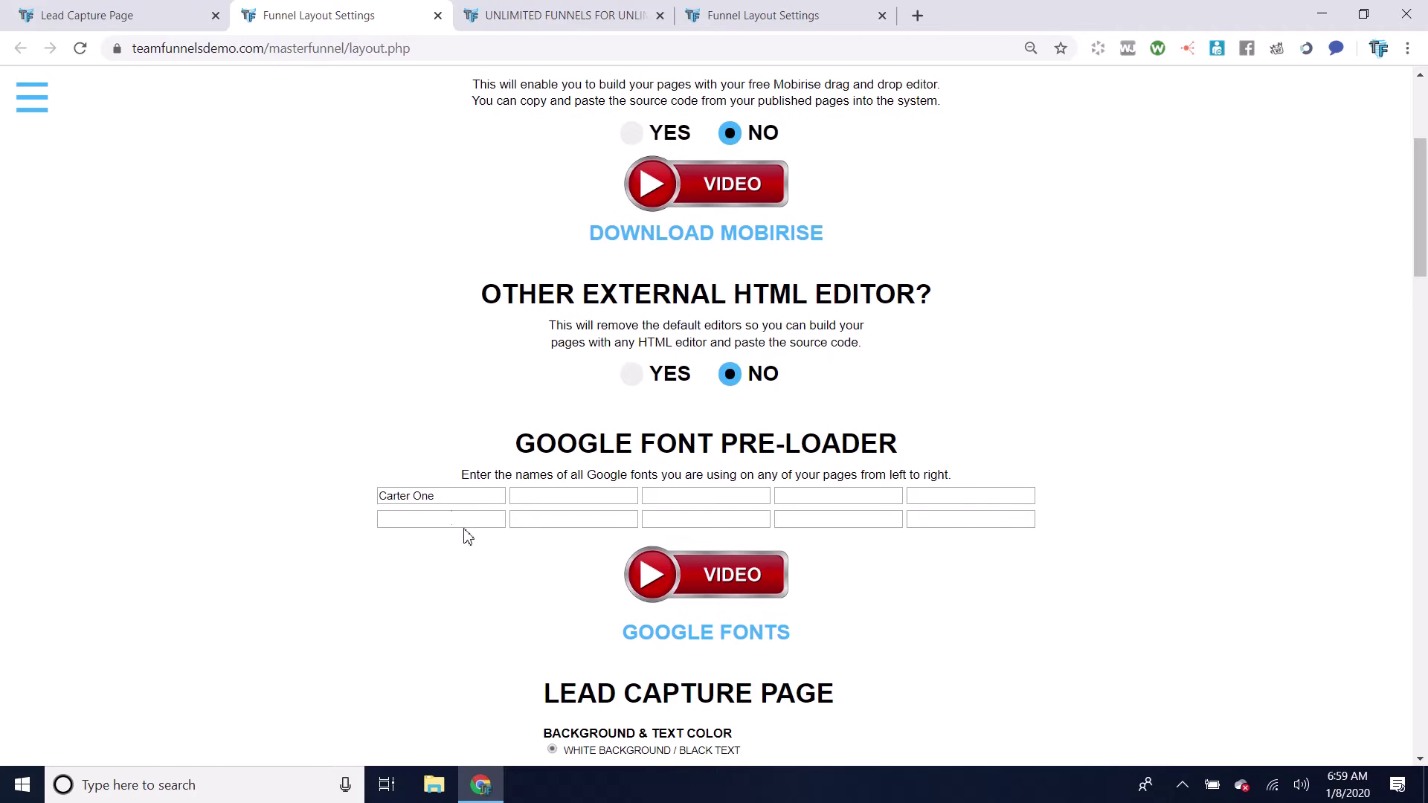
pyautogui.moveTo(437, 496); pyautogui.dragTo(322, 494)
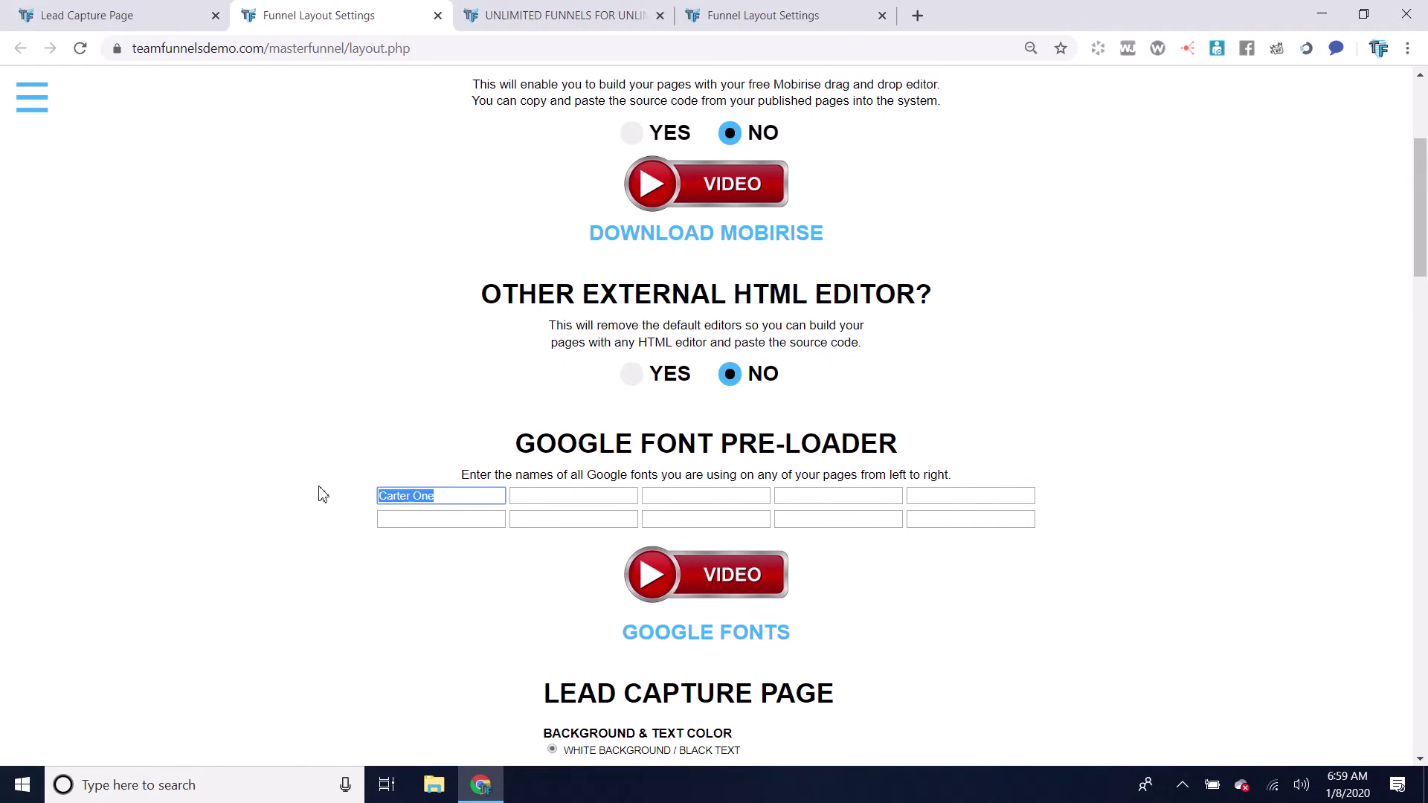
pyautogui.press('End')
pyautogui.press('BackSpace')
pyautogui.press('BackSpace')
pyautogui.press('BackSpace')
pyautogui.press('BackSpace')
pyautogui.press('BackSpace')
pyautogui.press('BackSpace')
pyautogui.write('Pe')
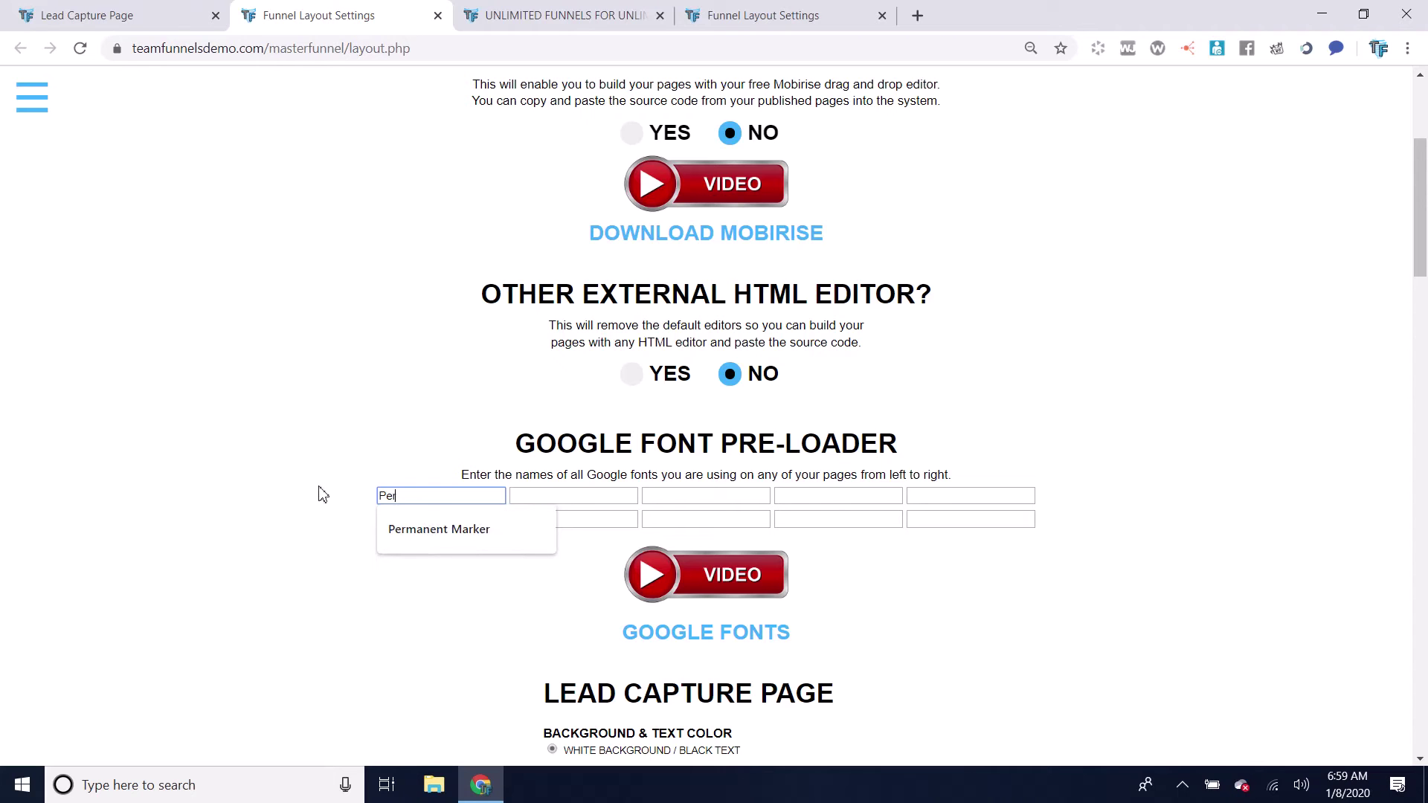
pyautogui.write('rker')
pyautogui.click(432, 529)
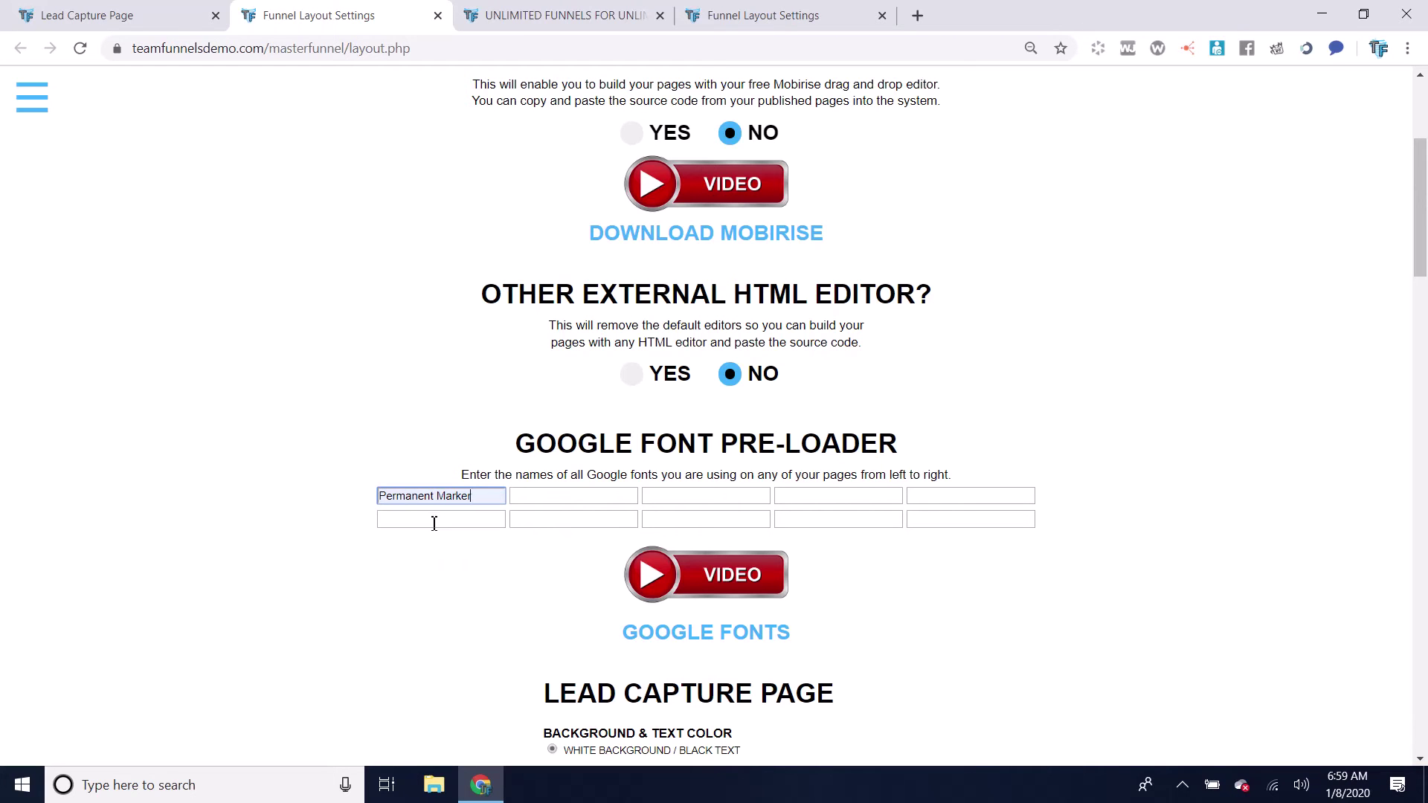
# Check the lead capture page, then save the funnel layout with Permanent Marker preloaded
pyautogui.click(172, 22)
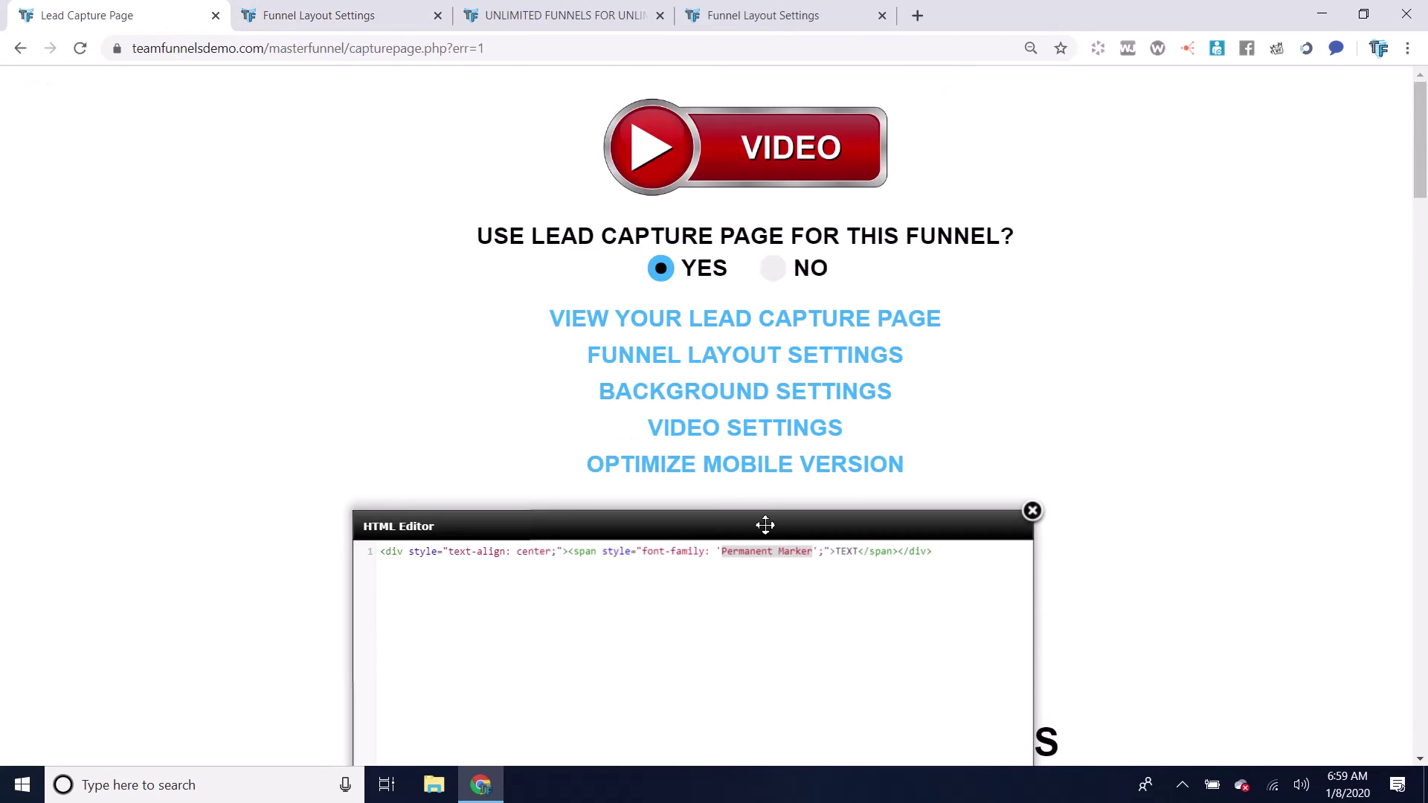
pyautogui.scroll(5, 819, 660)
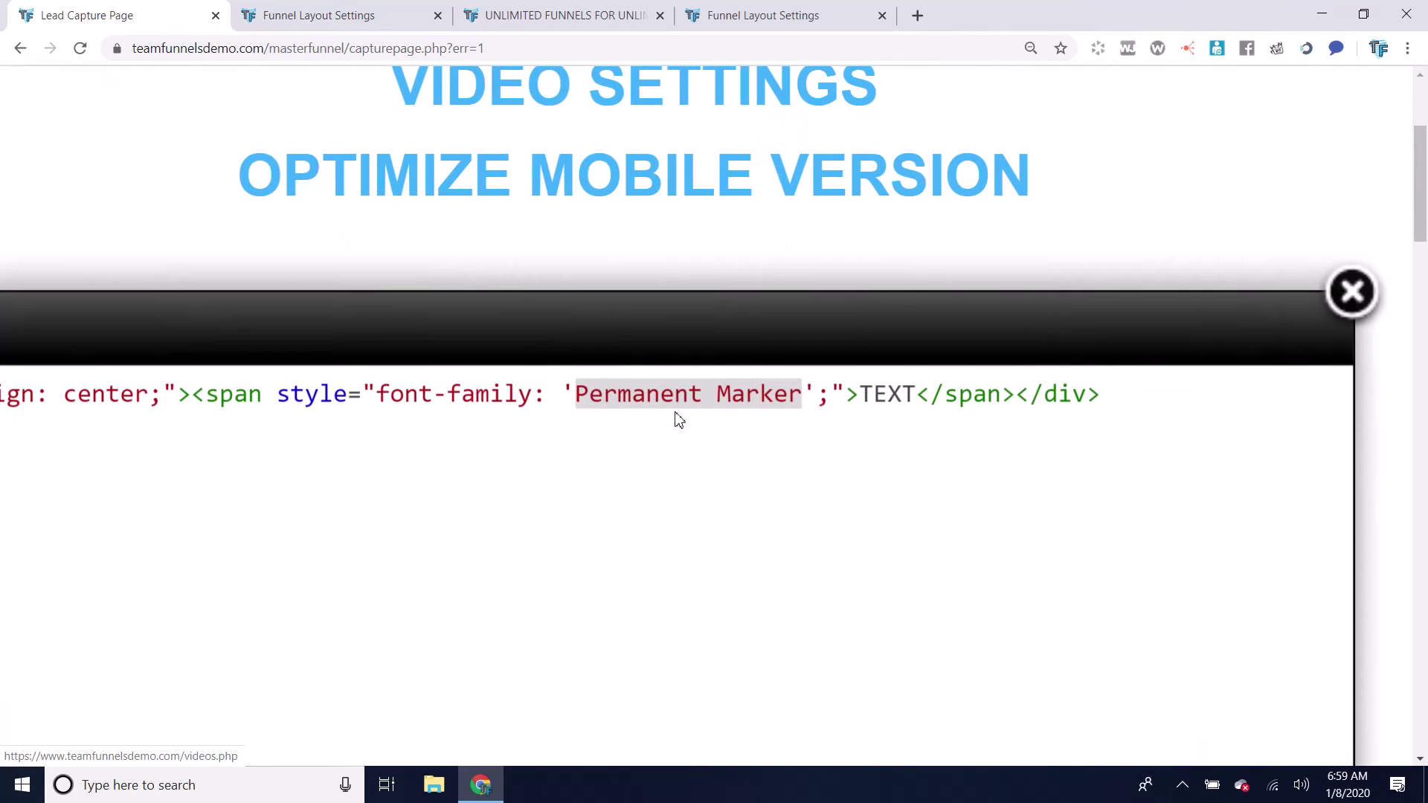
pyautogui.scroll(-5, 797, 532)
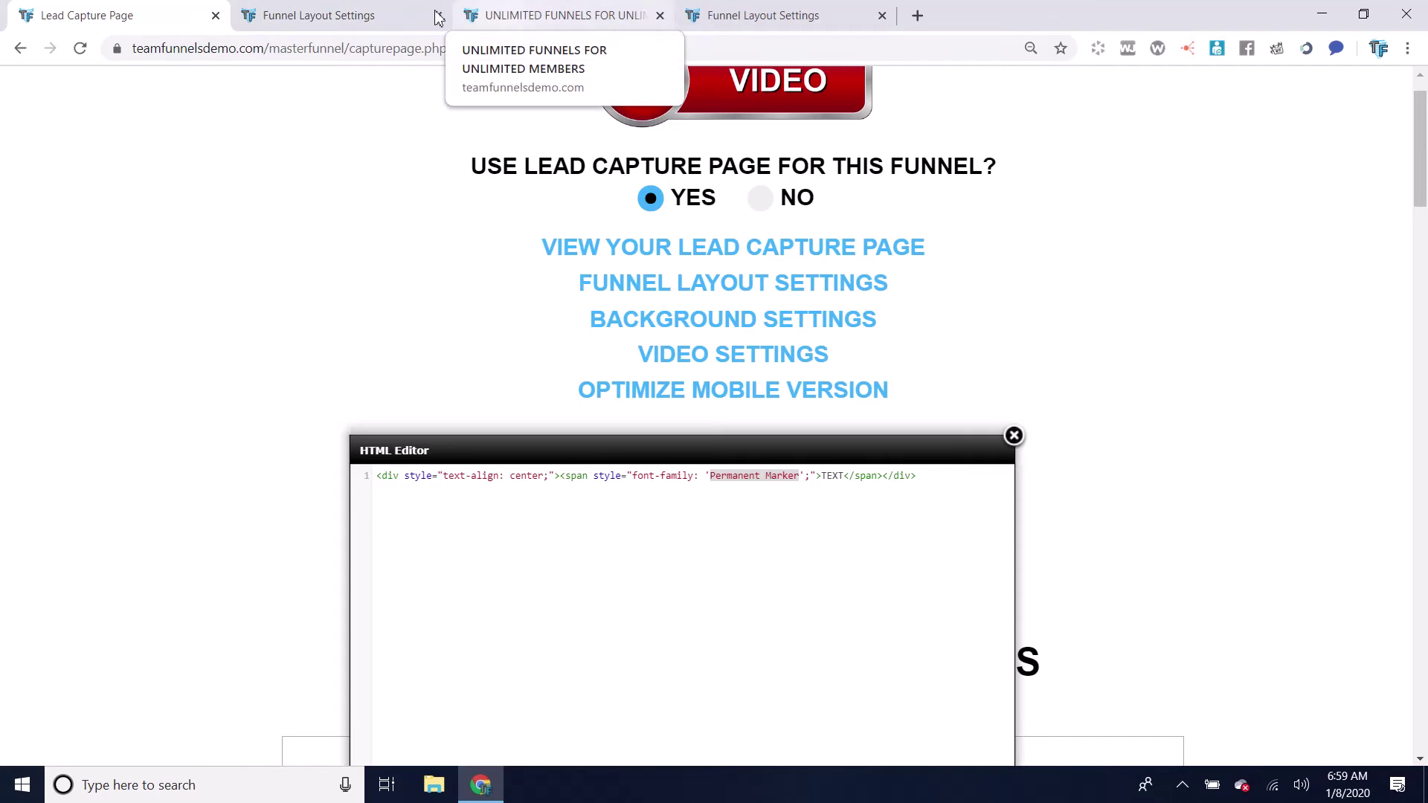
pyautogui.click(335, 17)
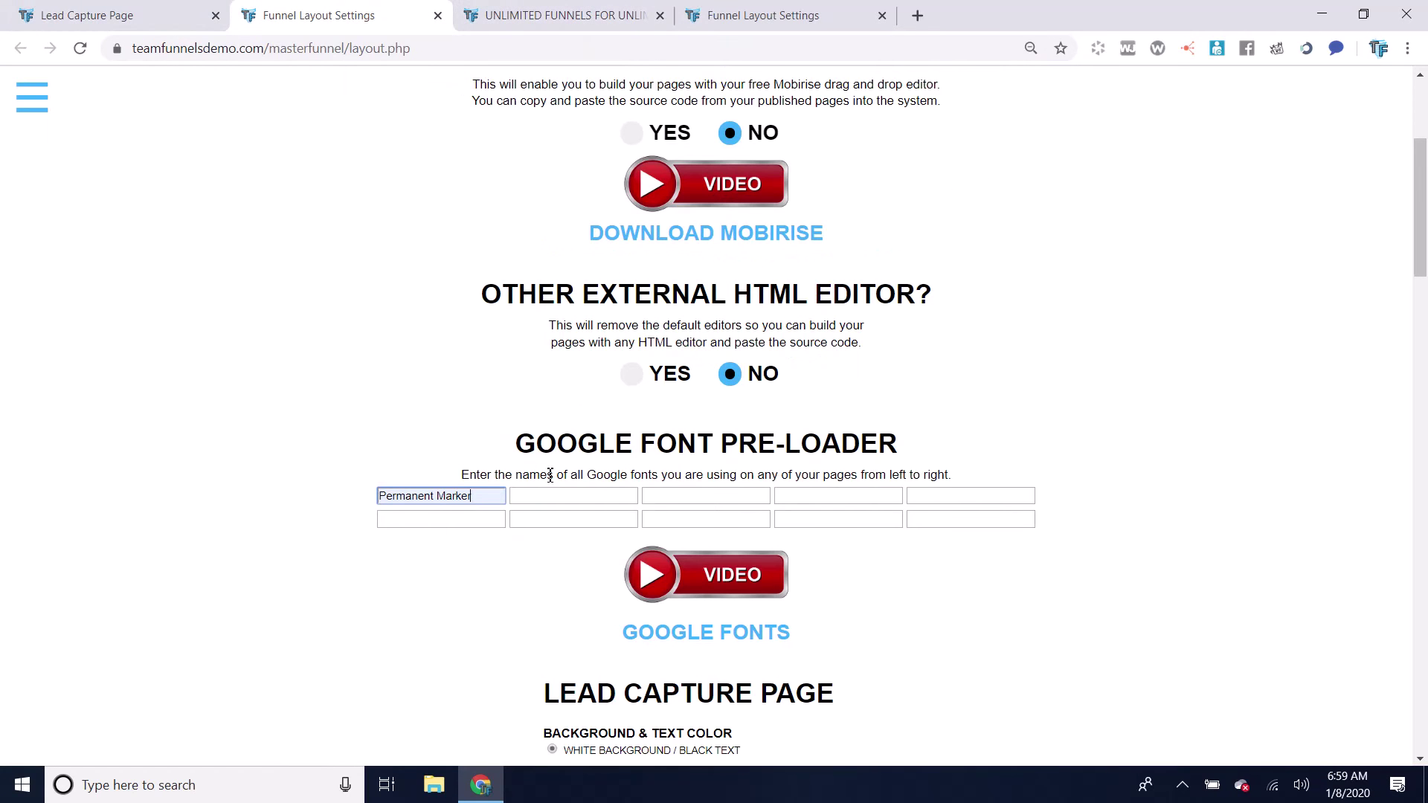
pyautogui.click(607, 503)
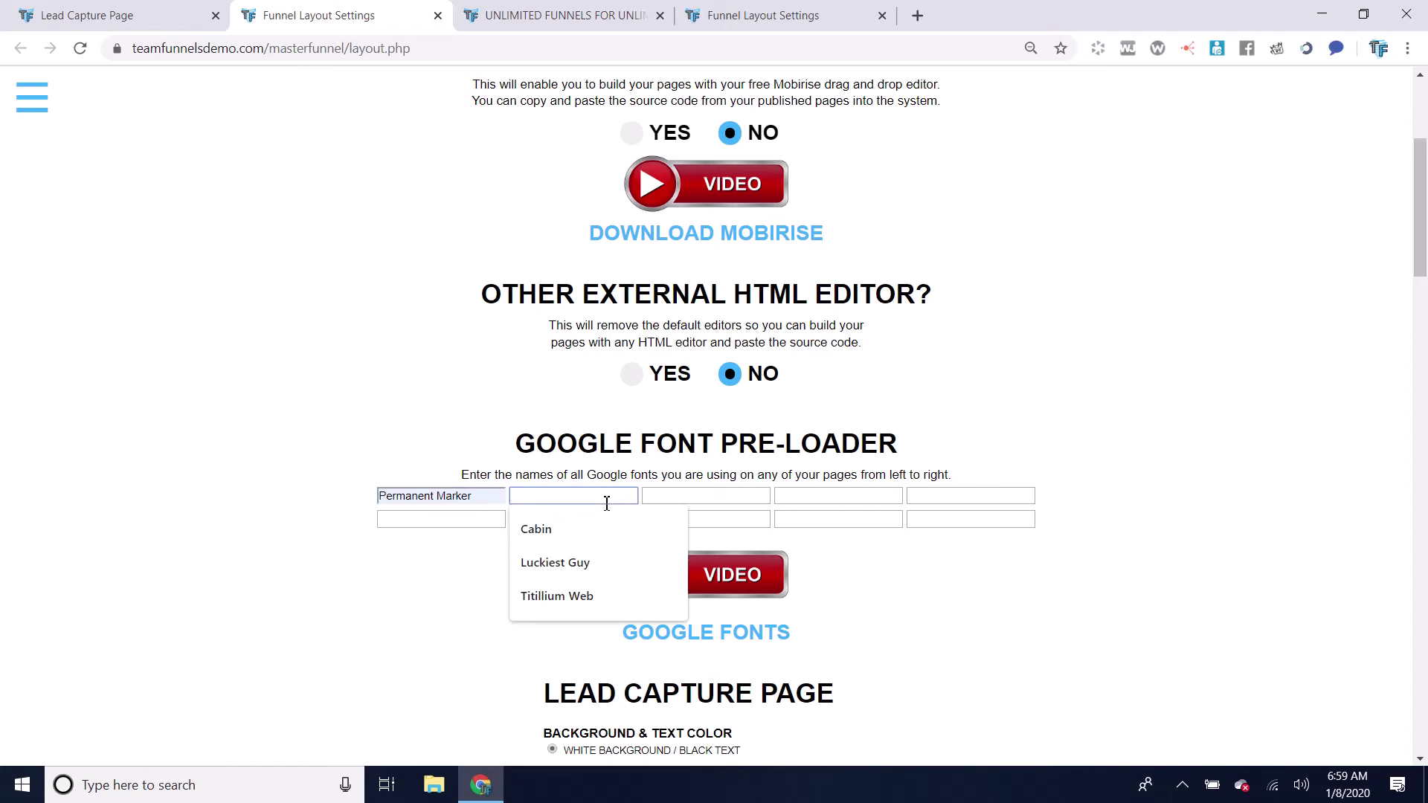
pyautogui.click(1142, 558)
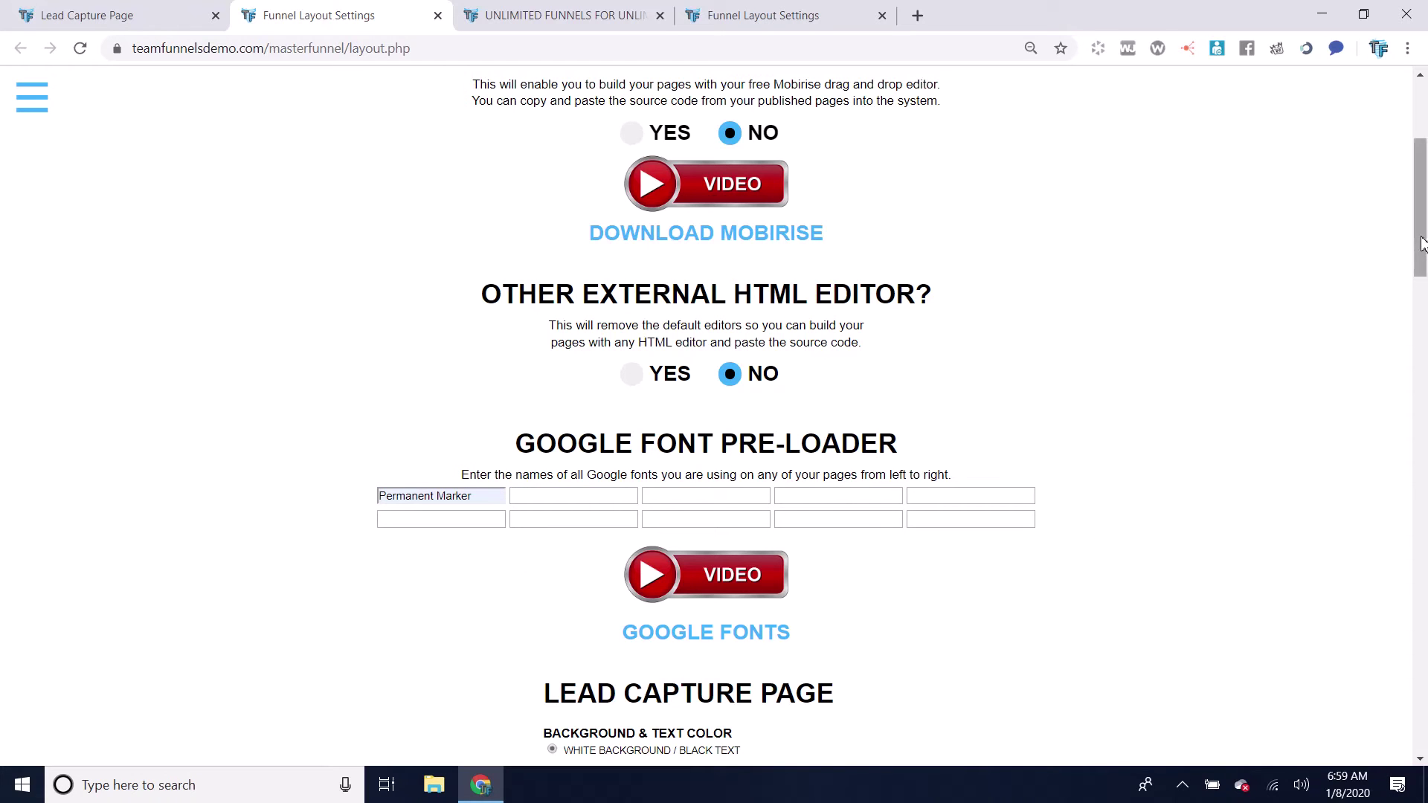
pyautogui.moveTo(1422, 250); pyautogui.dragTo(1423, 759)
pyautogui.click(679, 722)
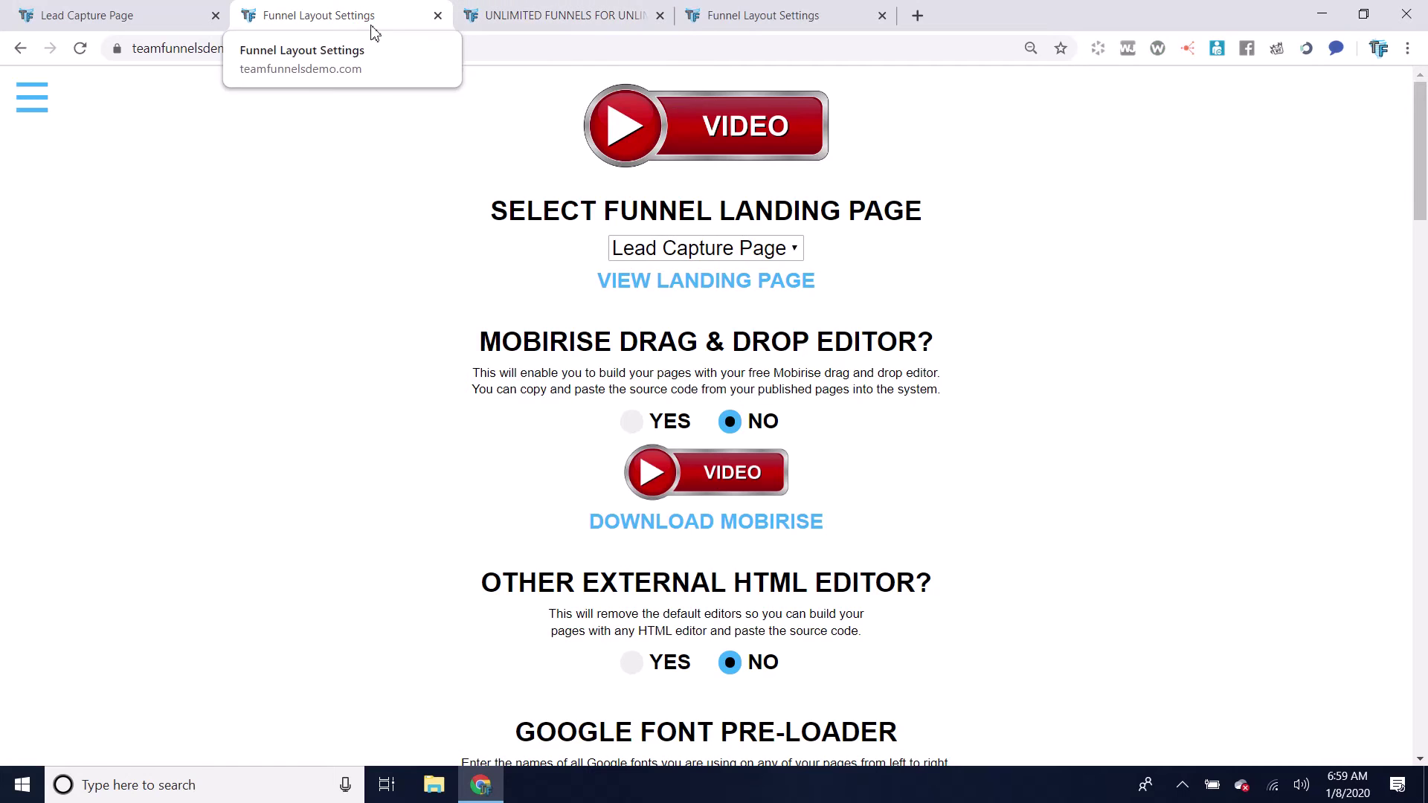
# Close the duplicate Funnel Layout Settings and live demo preview tabs, ending on the settings tab
pyautogui.click(818, 15)
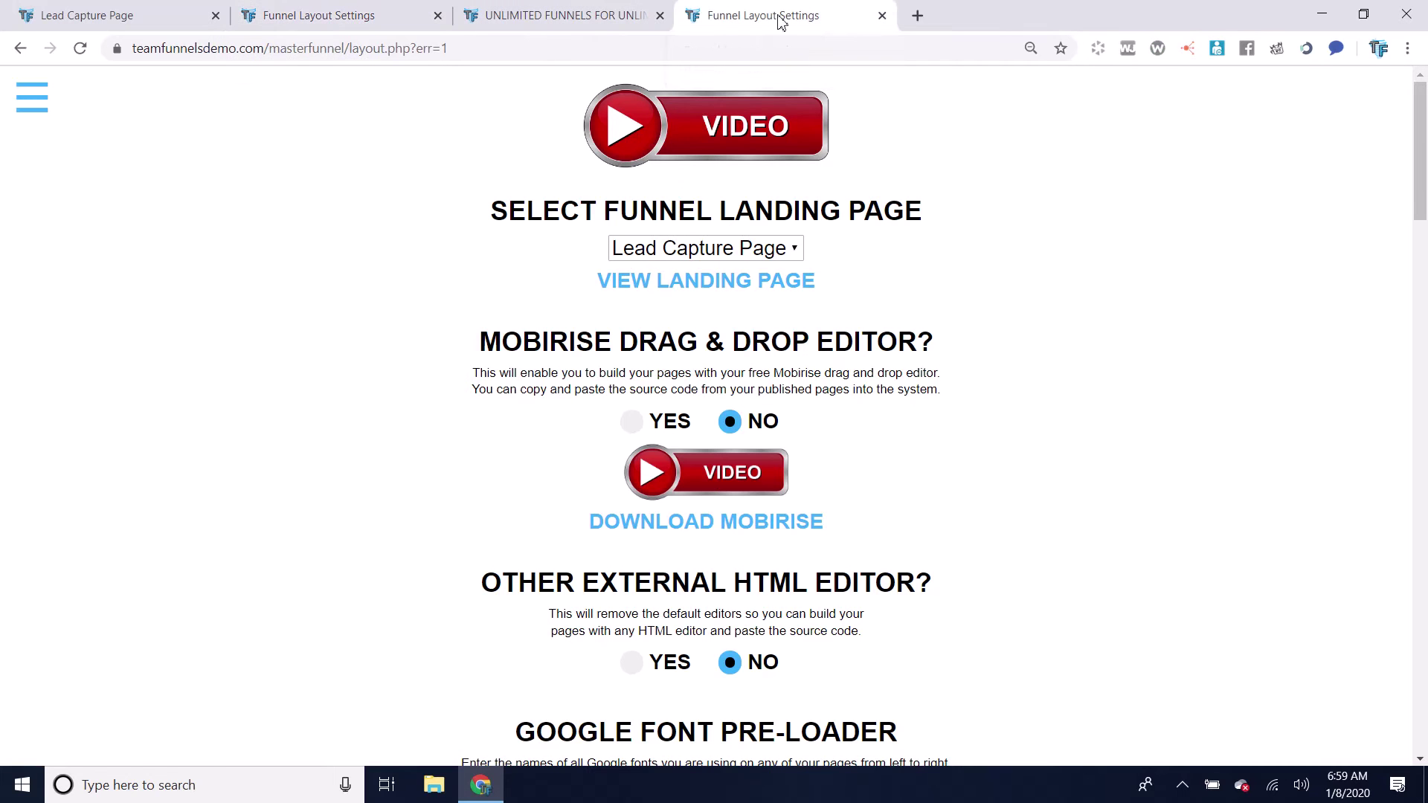
pyautogui.click(883, 15)
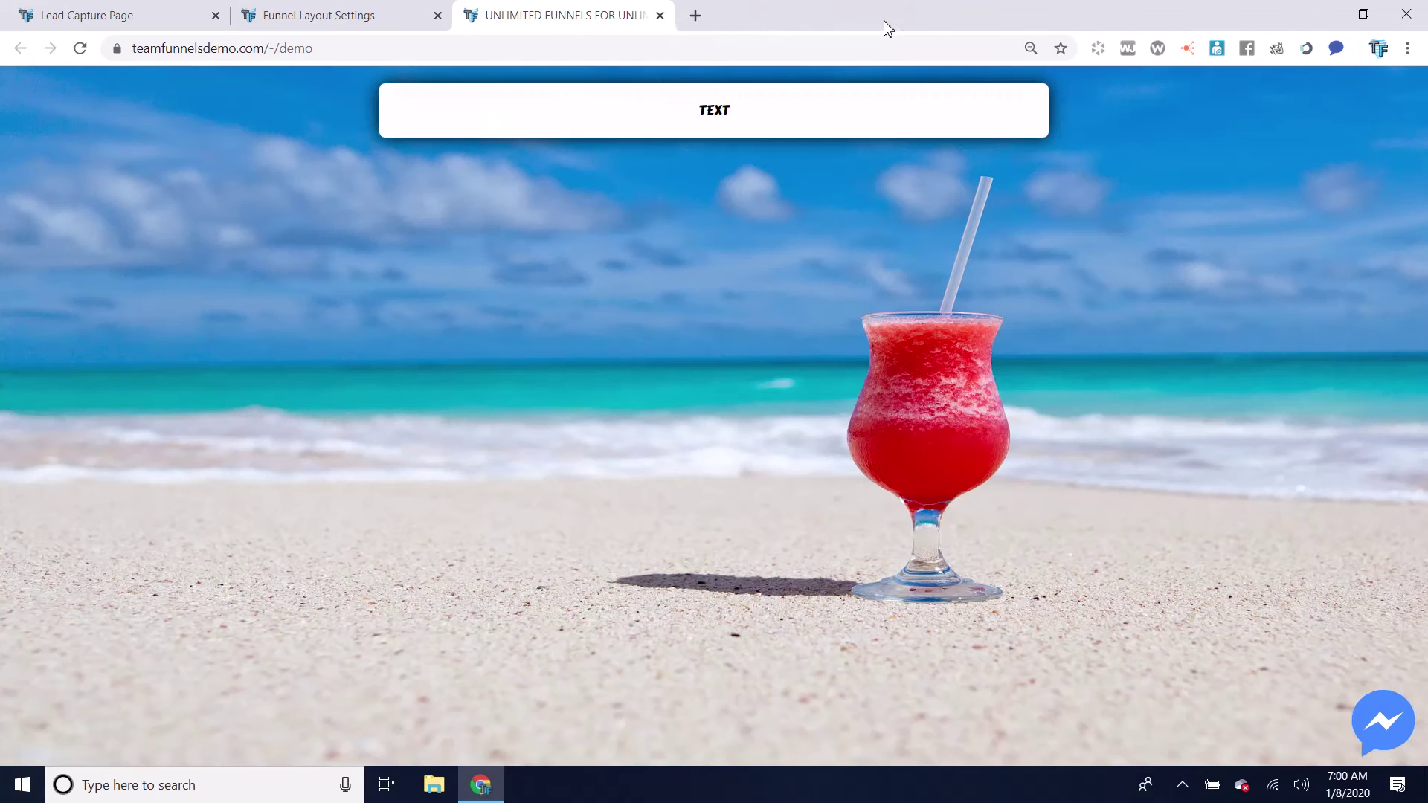
pyautogui.click(660, 15)
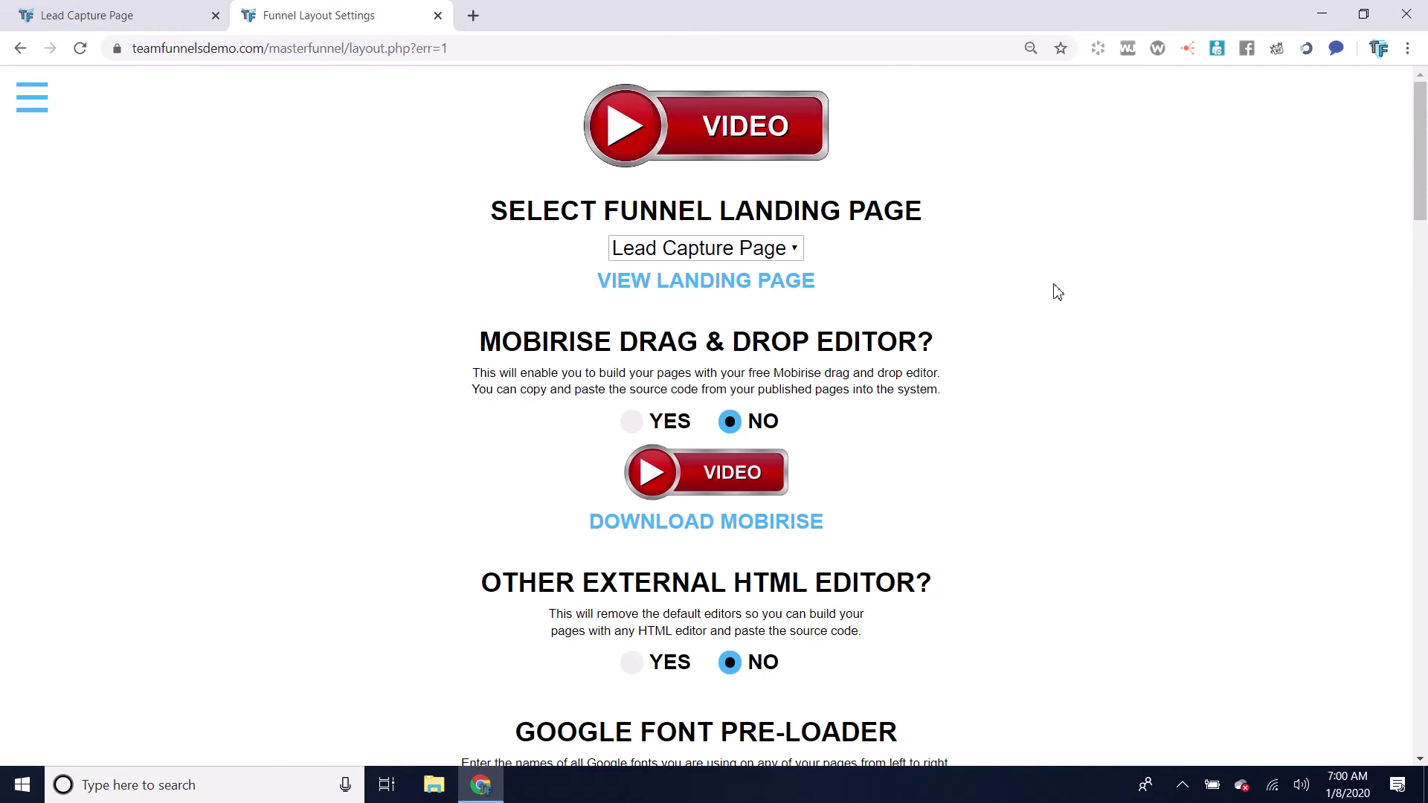
pyautogui.click(178, 12)
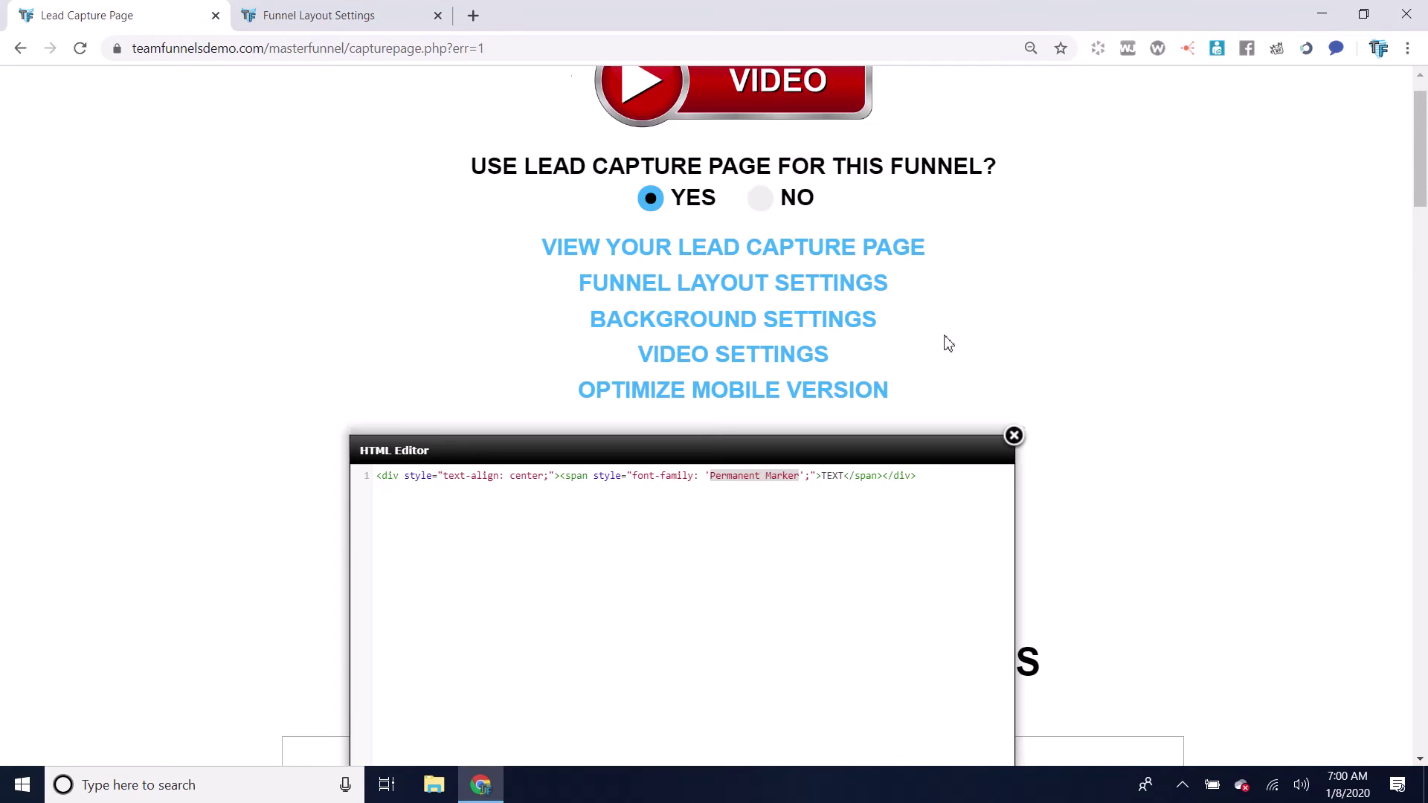
pyautogui.click(378, 27)
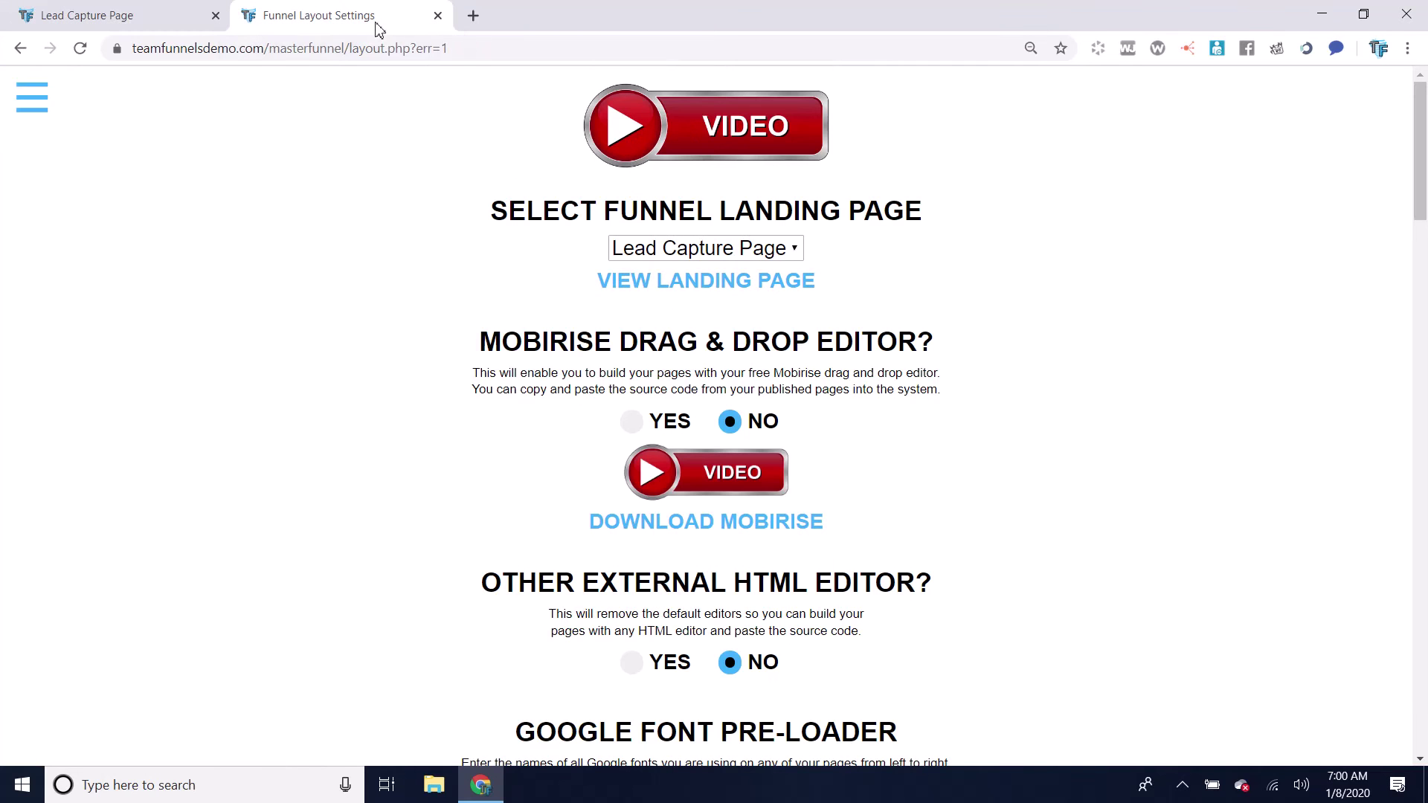
# On fonts.google.com, search 'Perma', add Permanent Marker, and highlight its embed link code
pyautogui.click(445, 47)
pyautogui.write('font')
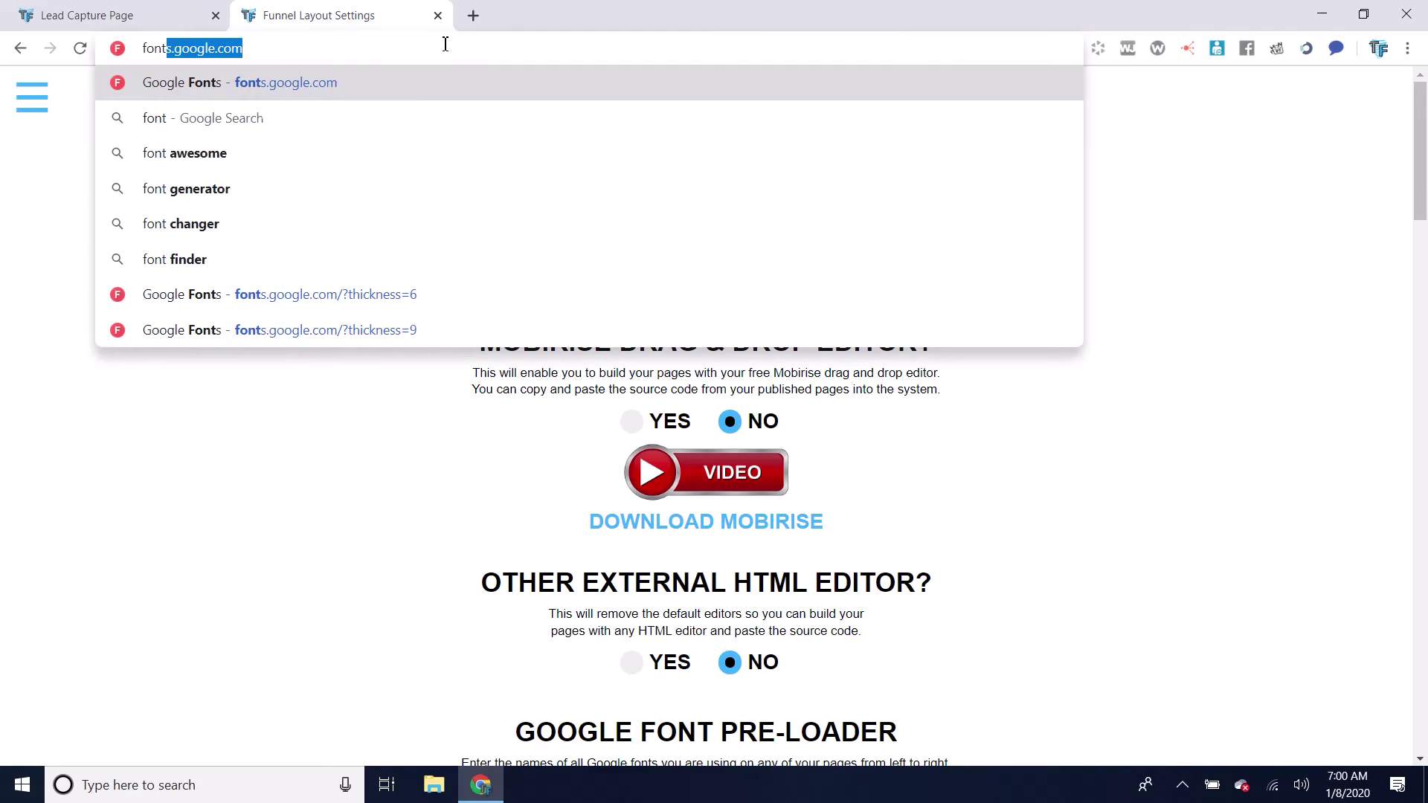
pyautogui.press('Return')
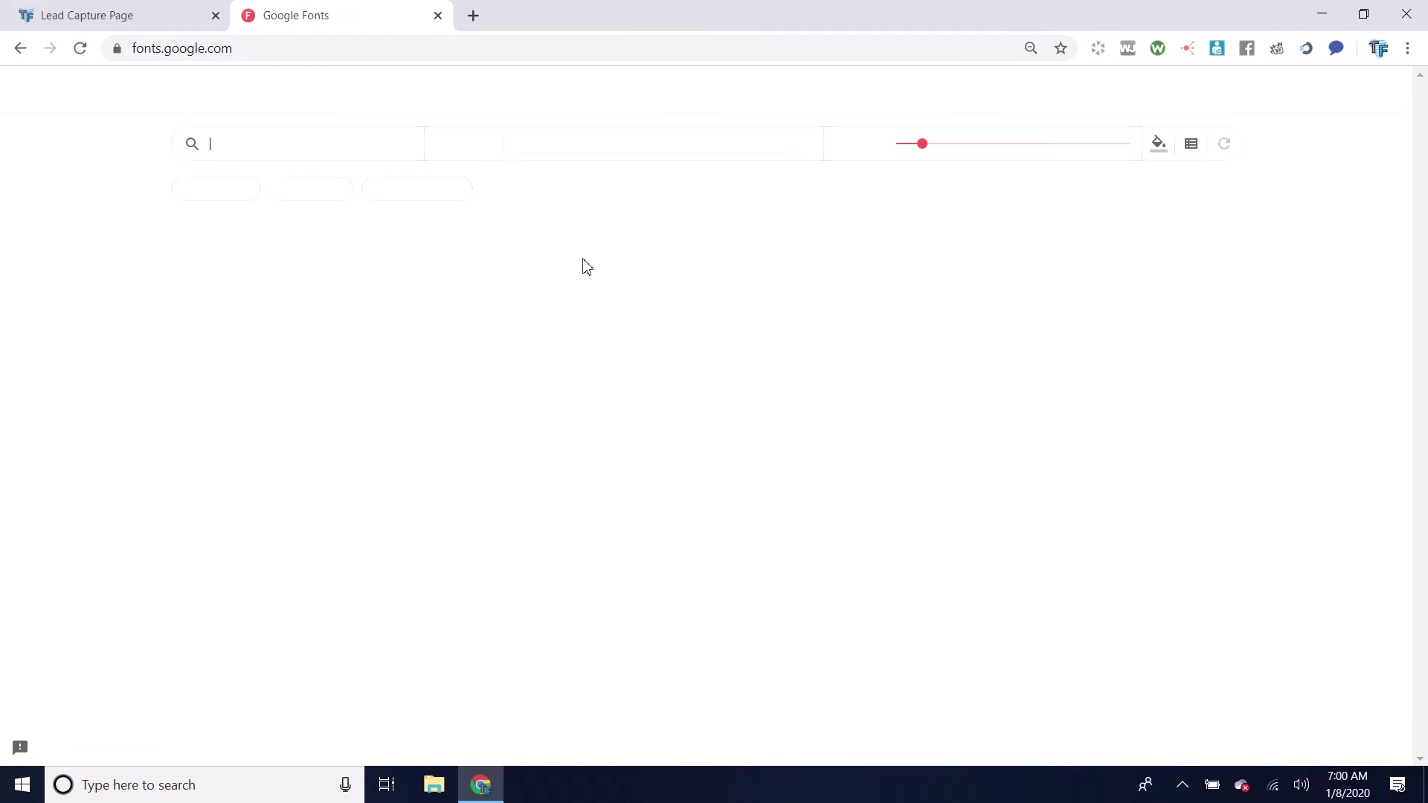
pyautogui.click(298, 144)
pyautogui.write('Perma')
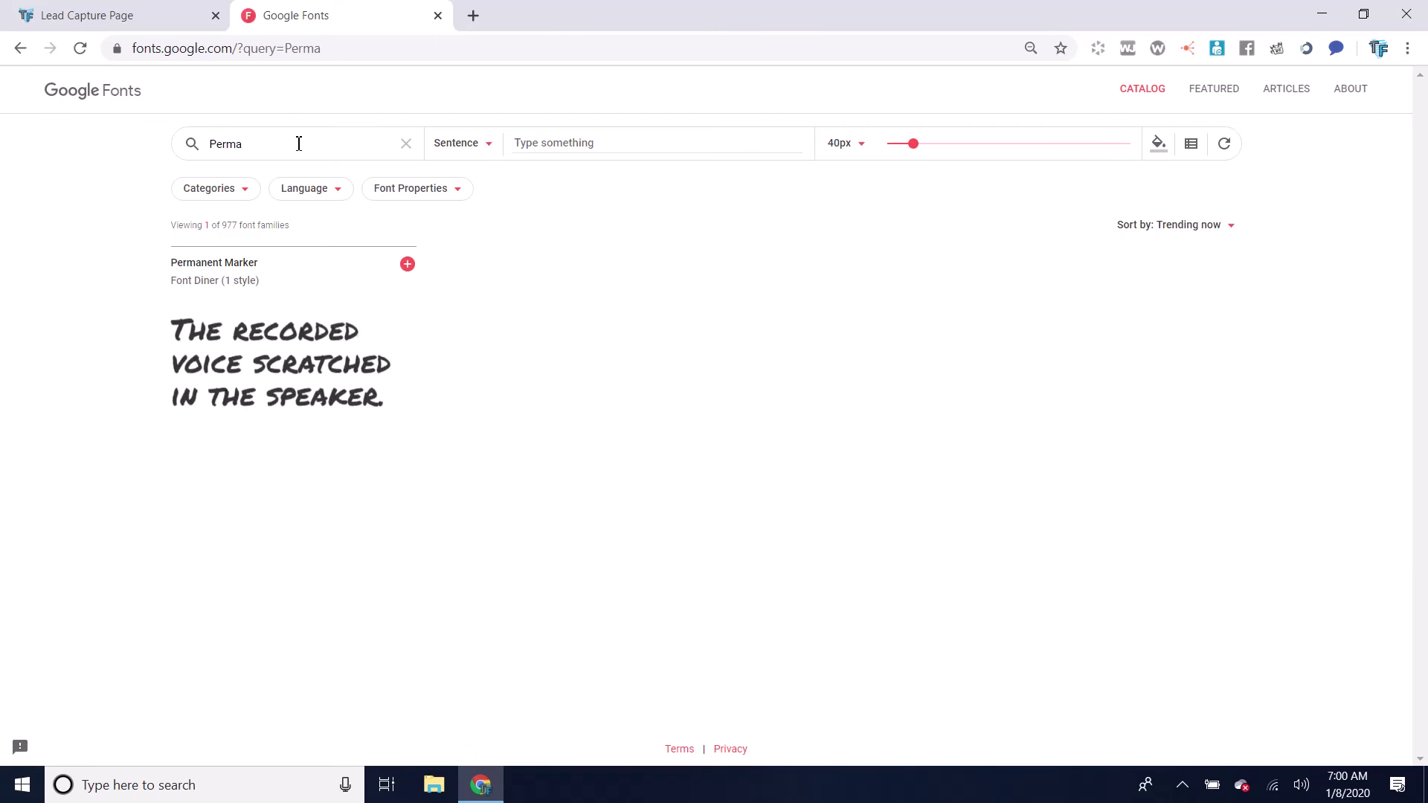
pyautogui.click(407, 265)
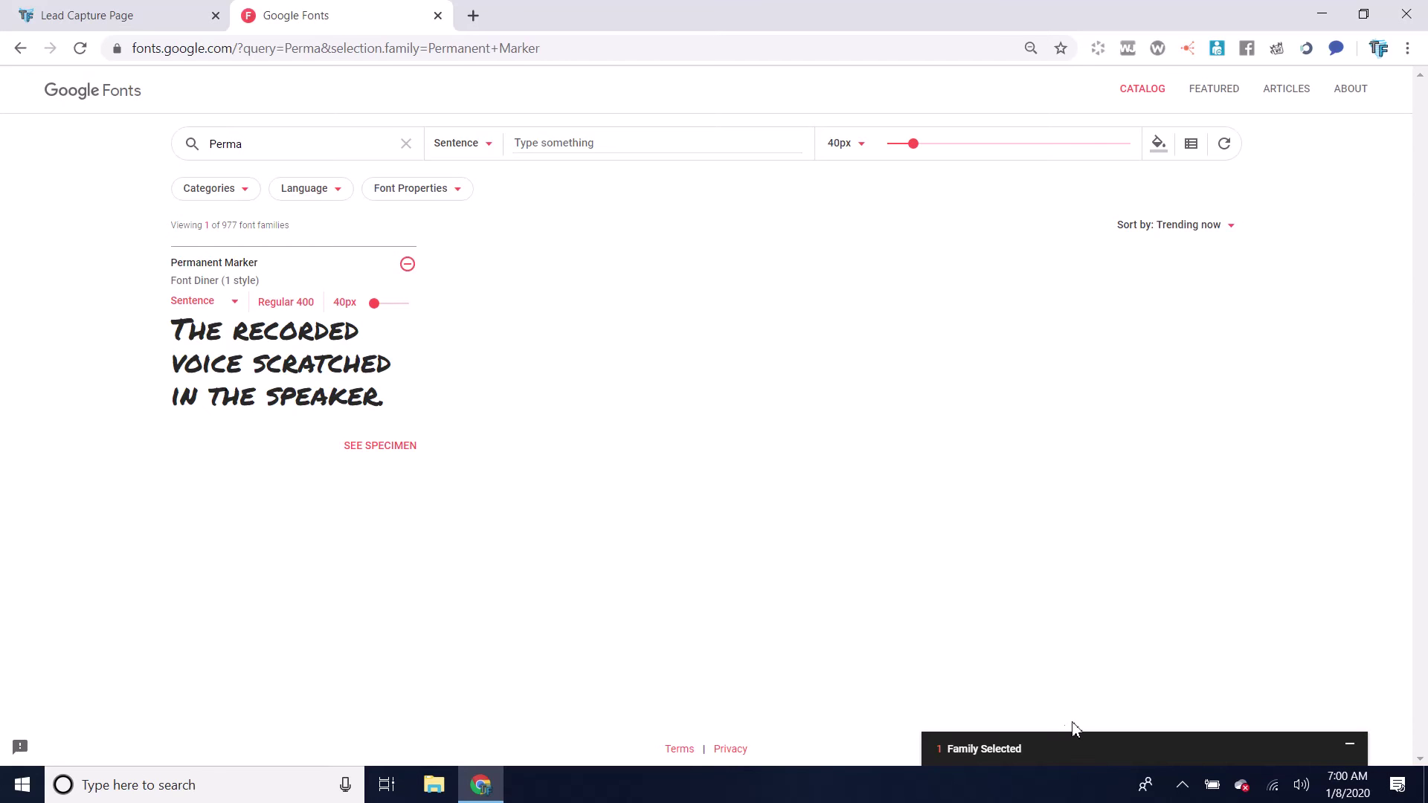
pyautogui.click(1085, 751)
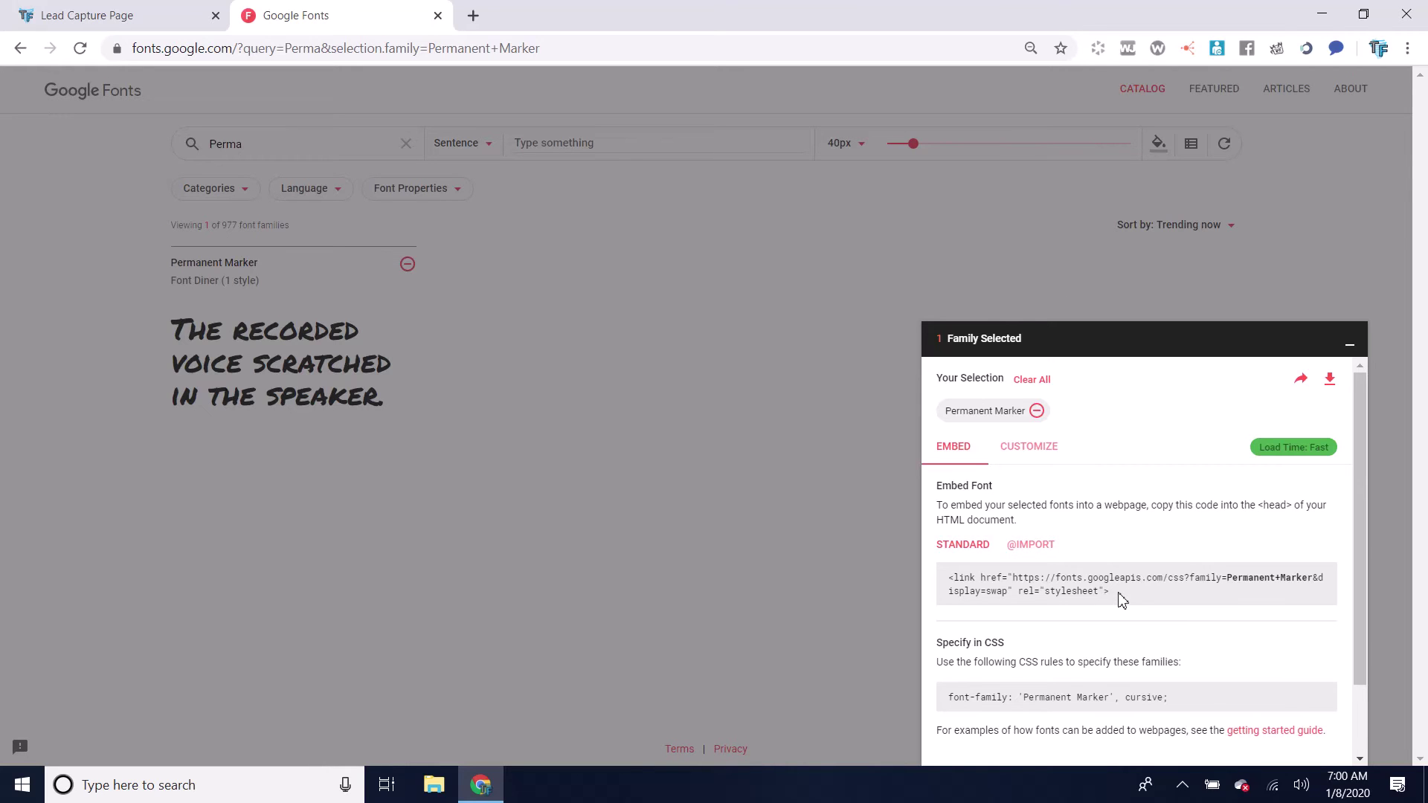
pyautogui.moveTo(1097, 590); pyautogui.dragTo(939, 585)
pyautogui.hotkey('ctrl', 'c')
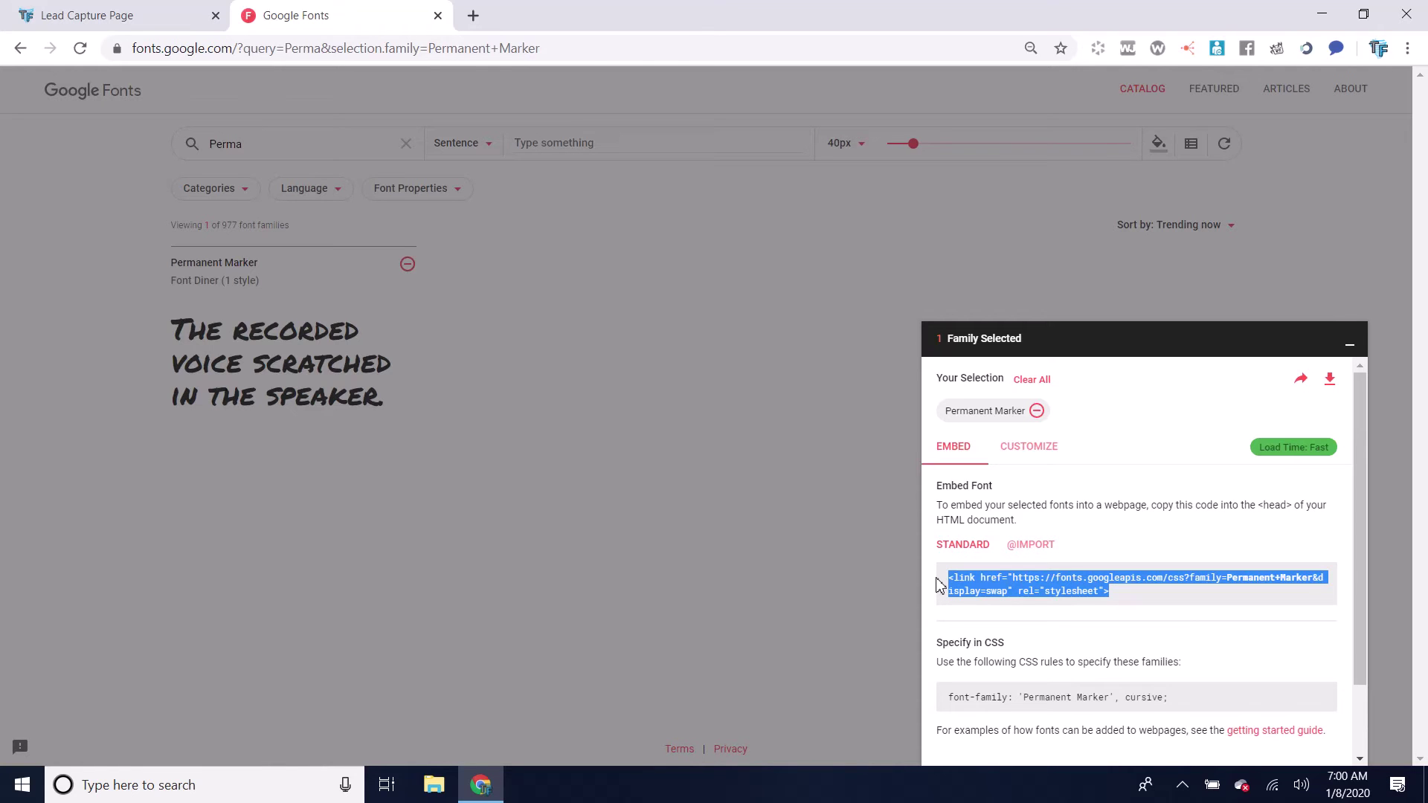
# Close the HTML editor and paste the Permanent Marker link into Content Between Head Tags
pyautogui.click(160, 13)
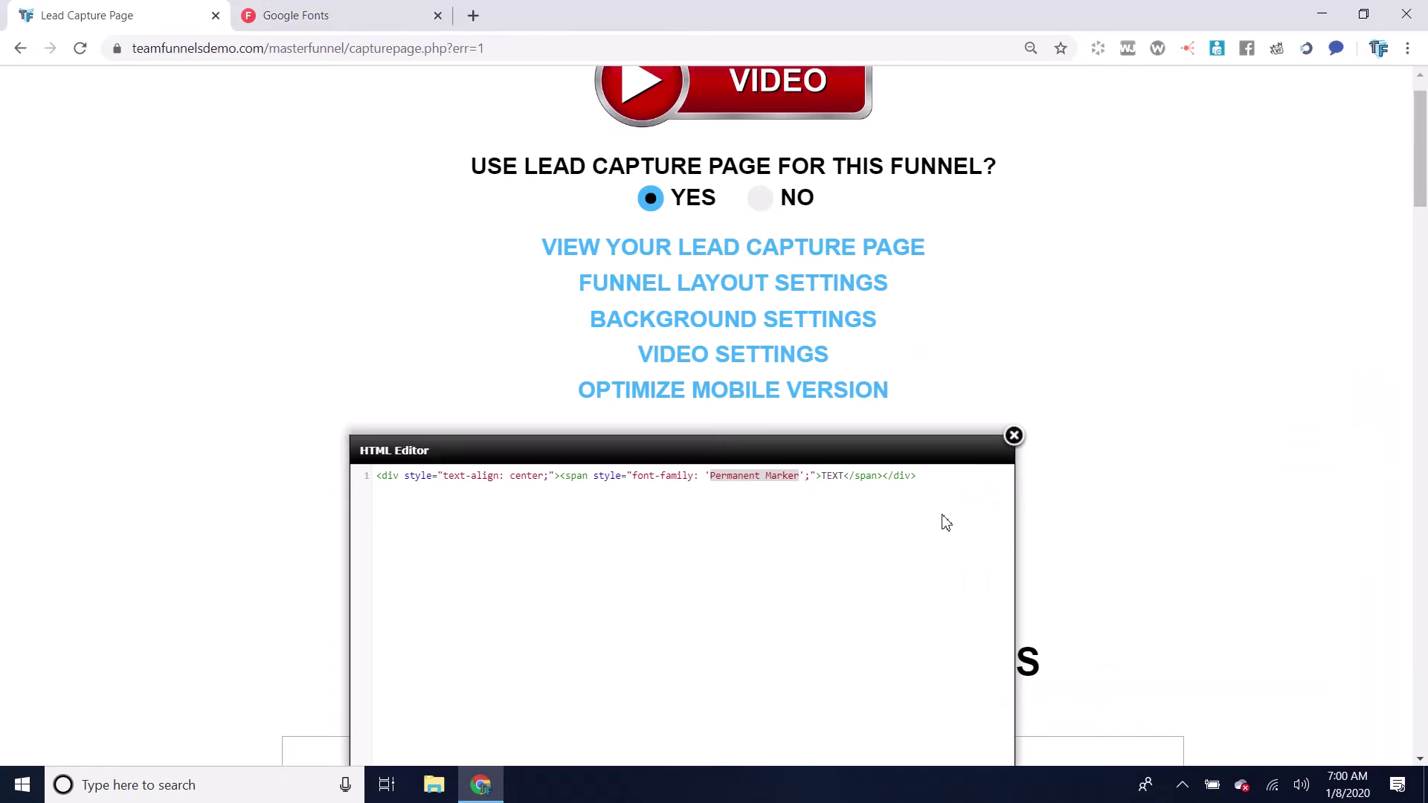
pyautogui.click(1014, 436)
pyautogui.scroll(-3, 1231, 535)
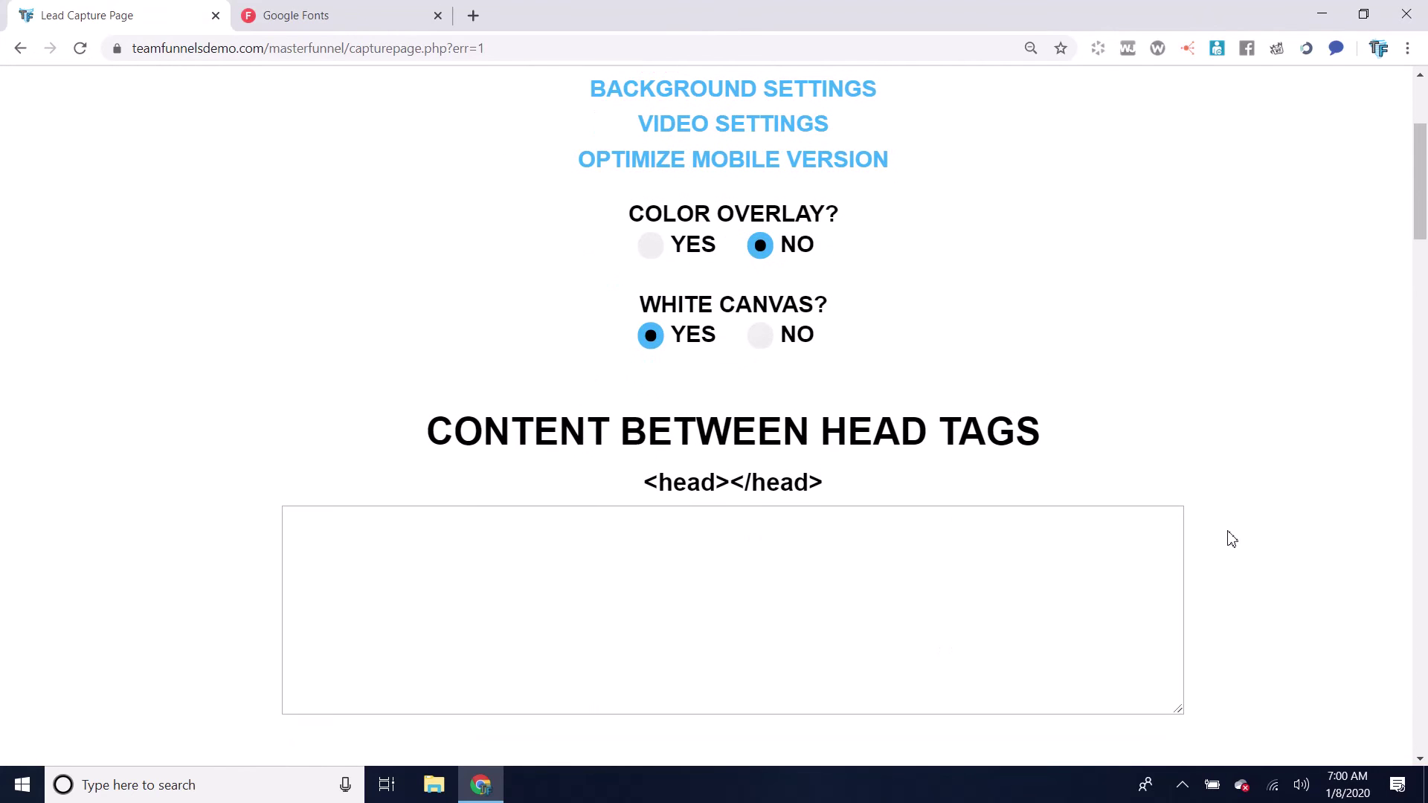
pyautogui.click(841, 592)
pyautogui.hotkey('ctrl', 'v')
# Save the lead capture page with Update This Lead Capture Page
pyautogui.scroll(-2, 888, 396)
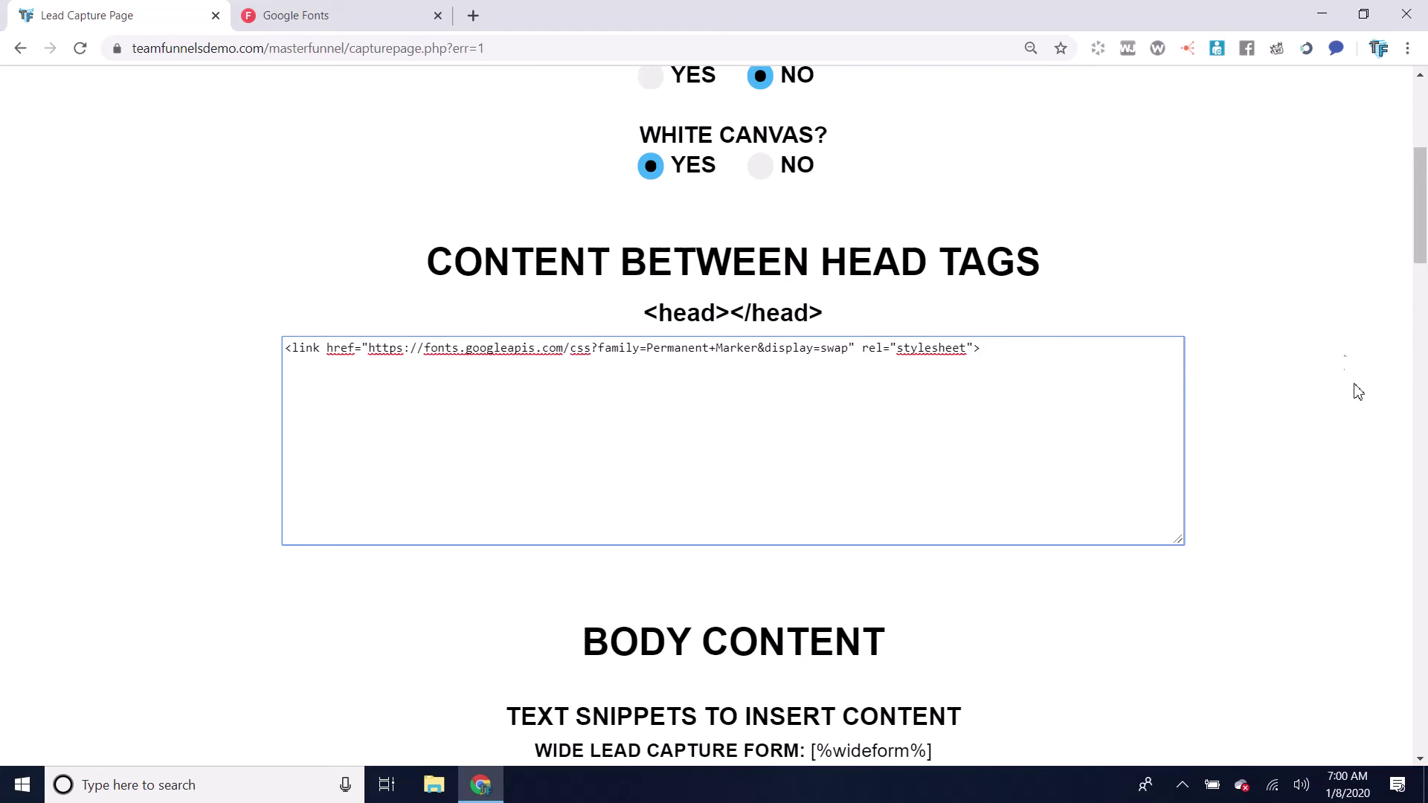
pyautogui.scroll(3, 1358, 392)
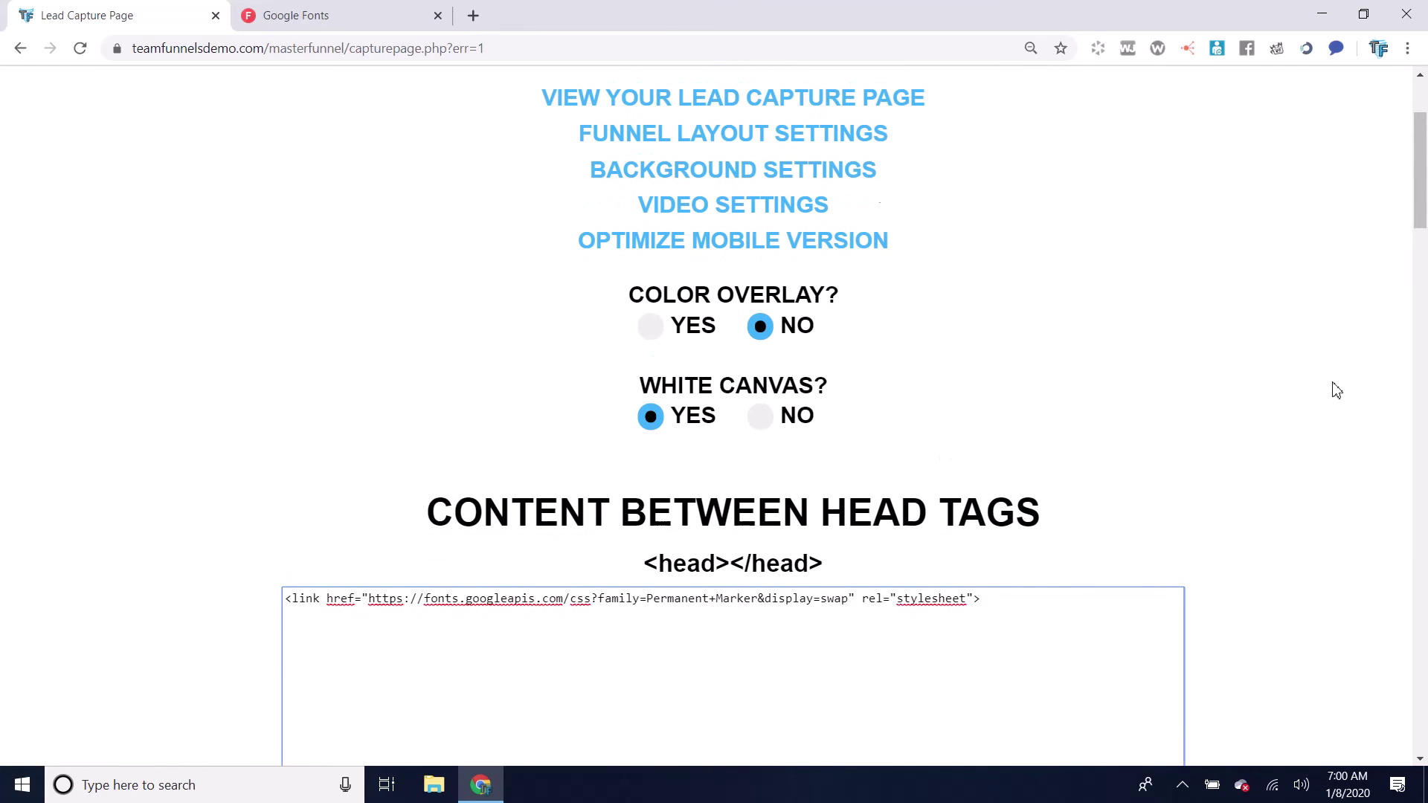
pyautogui.scroll(-2, 1369, 283)
pyautogui.moveTo(1413, 205); pyautogui.dragTo(1362, 555)
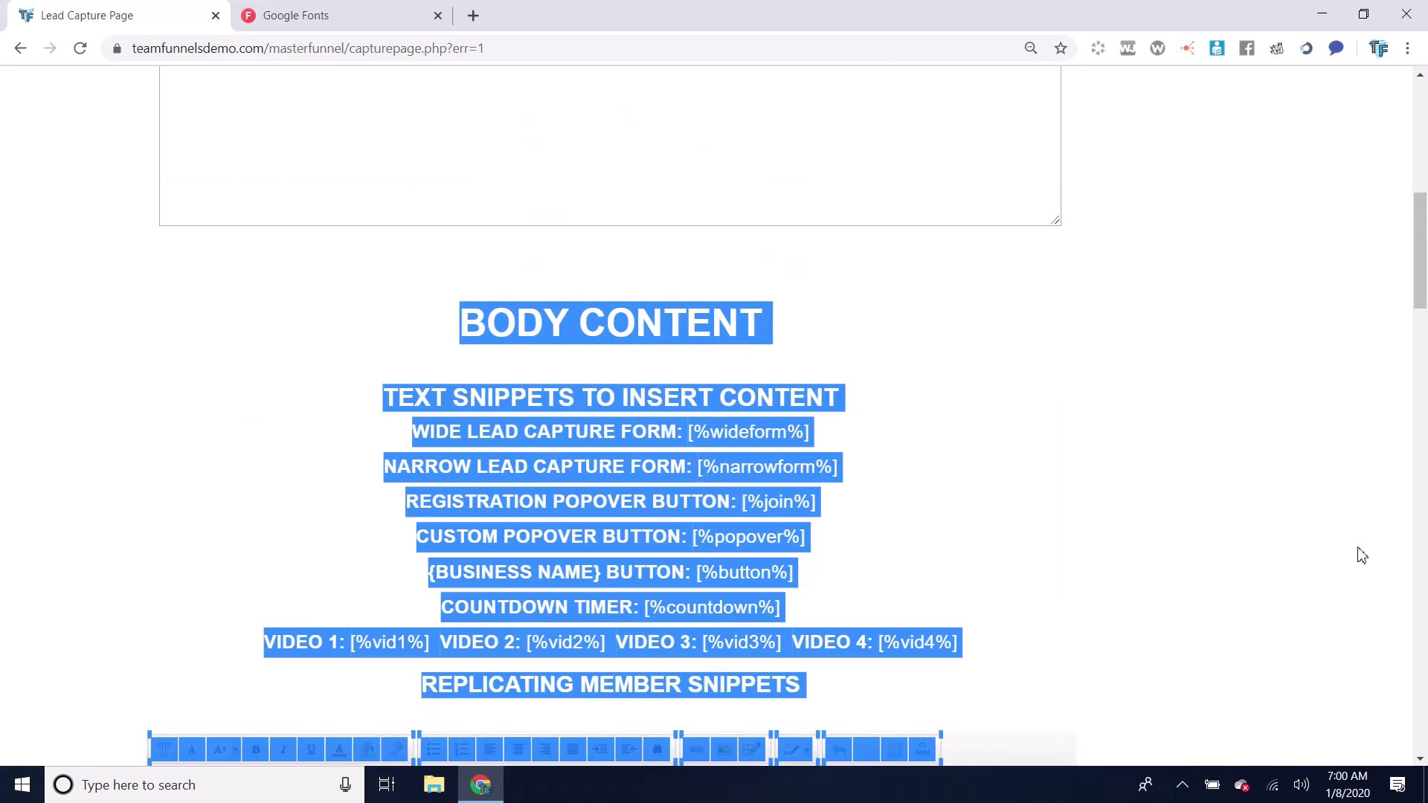
pyautogui.click(1300, 442)
pyautogui.moveTo(1420, 251); pyautogui.dragTo(1421, 695)
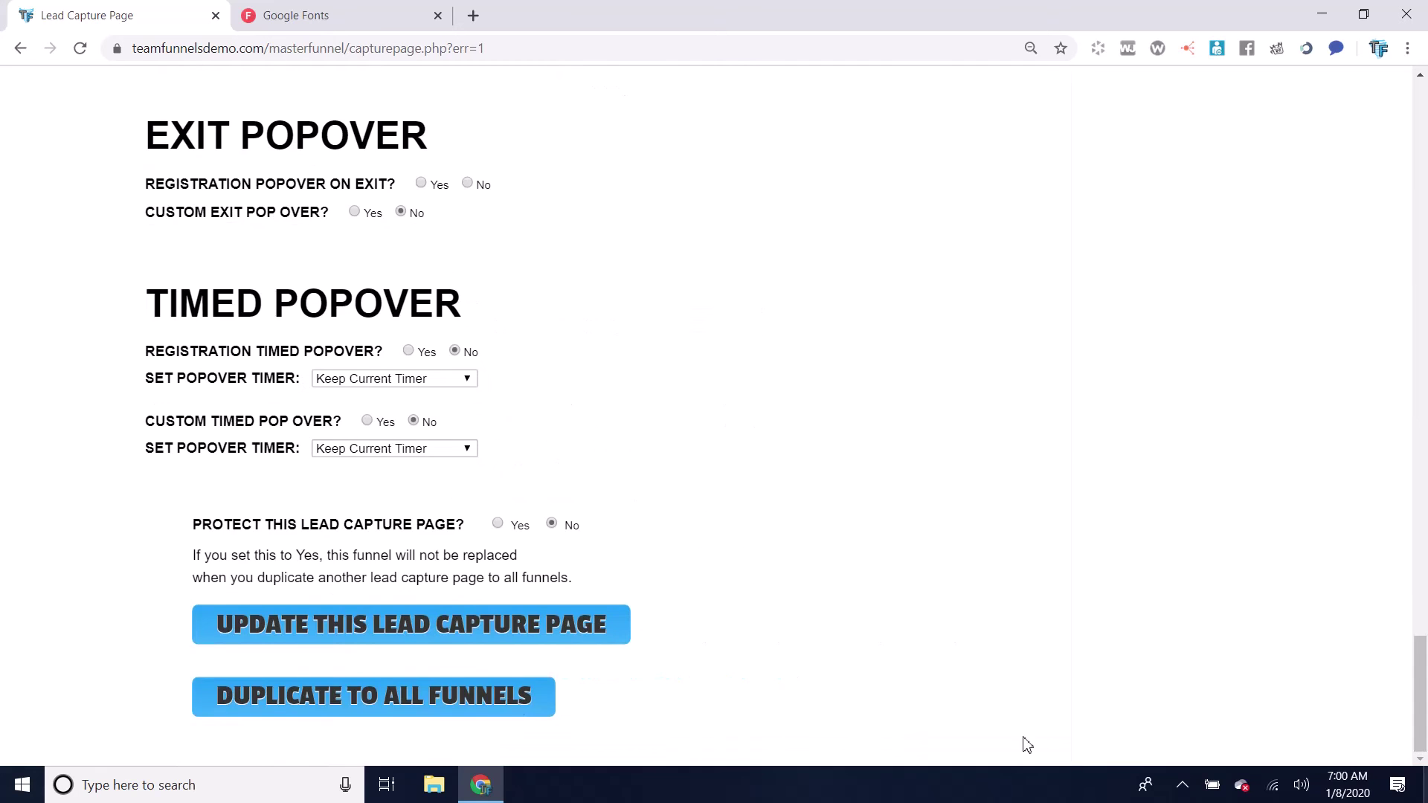
pyautogui.click(506, 621)
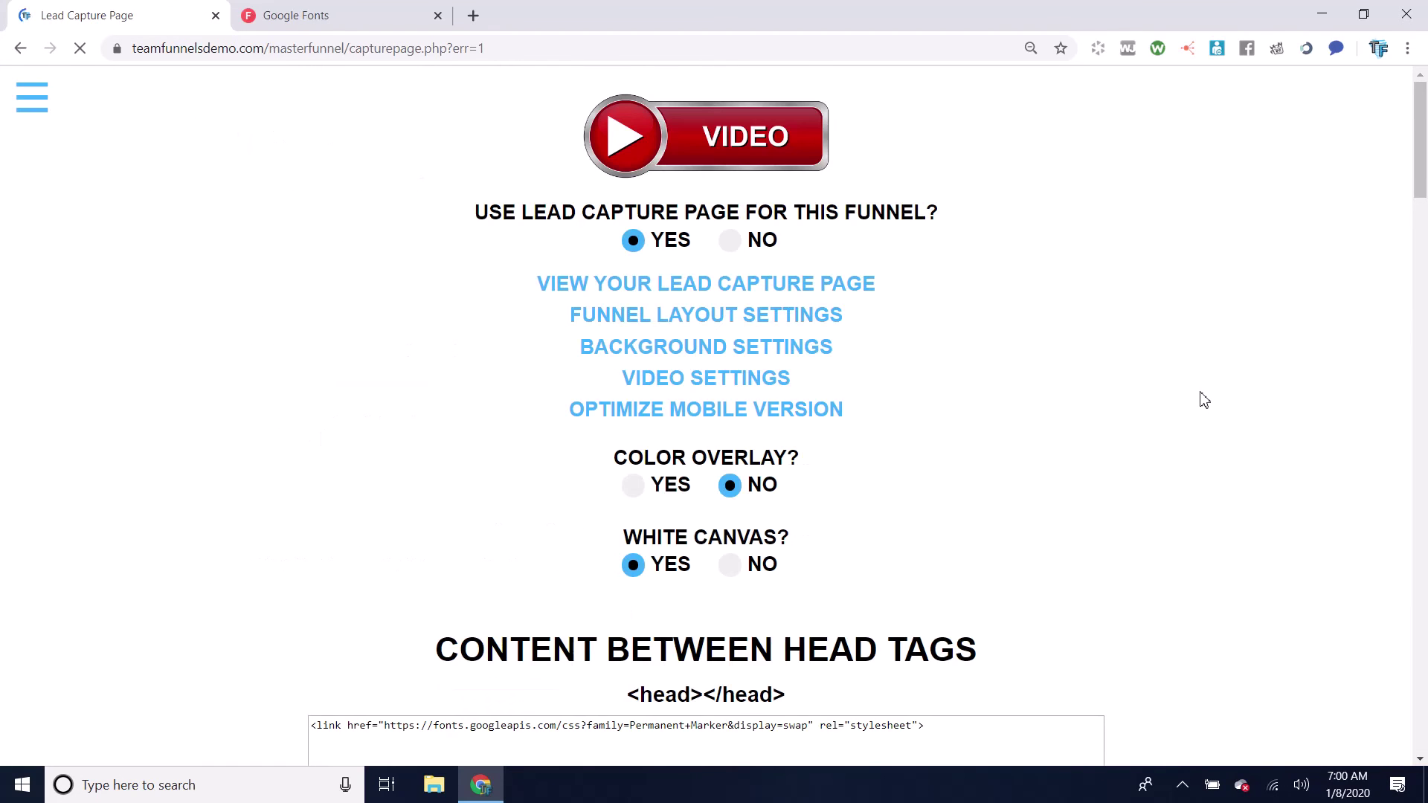
# Set the word TEXT to the largest preset font size, Size 7
pyautogui.scroll(-12, 1203, 399)
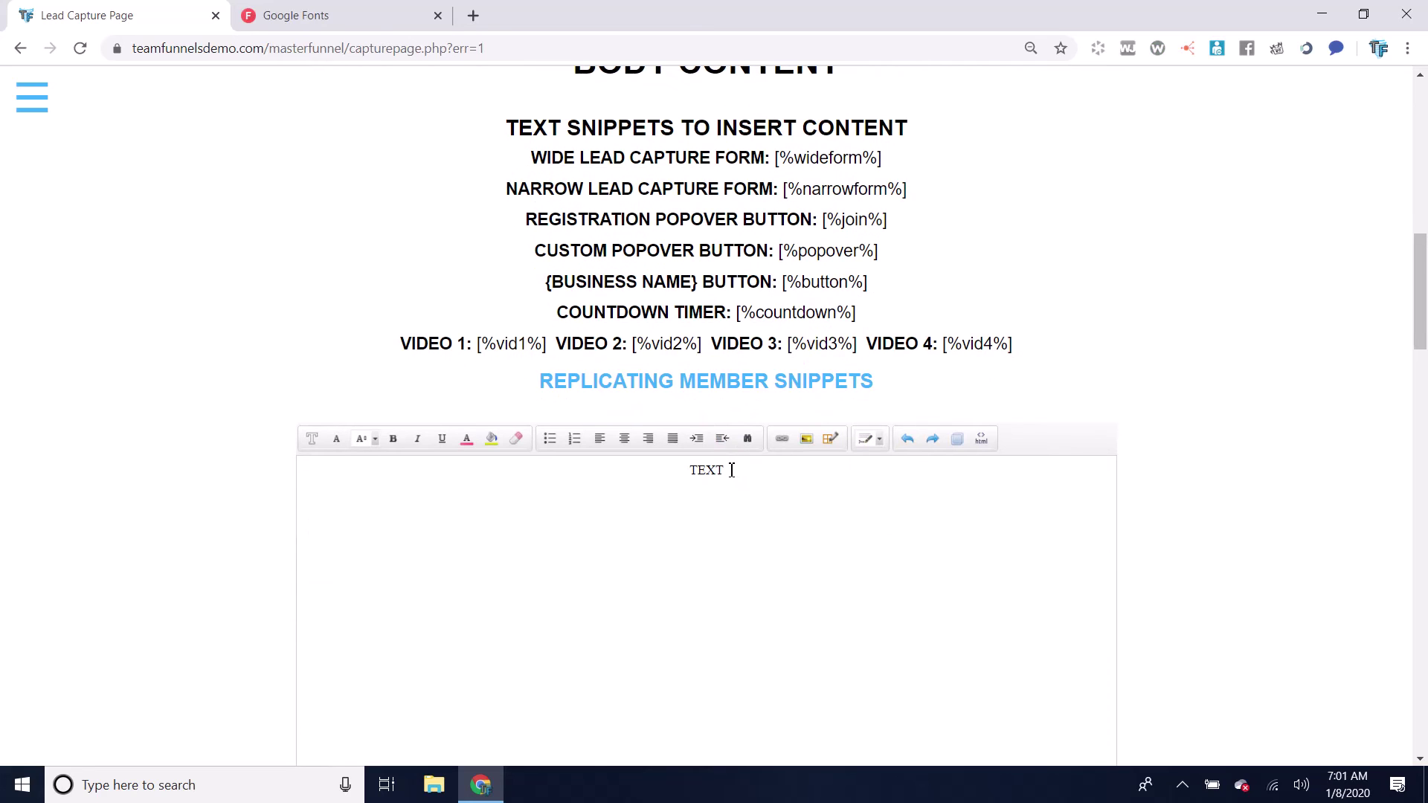
pyautogui.moveTo(732, 470); pyautogui.dragTo(649, 466)
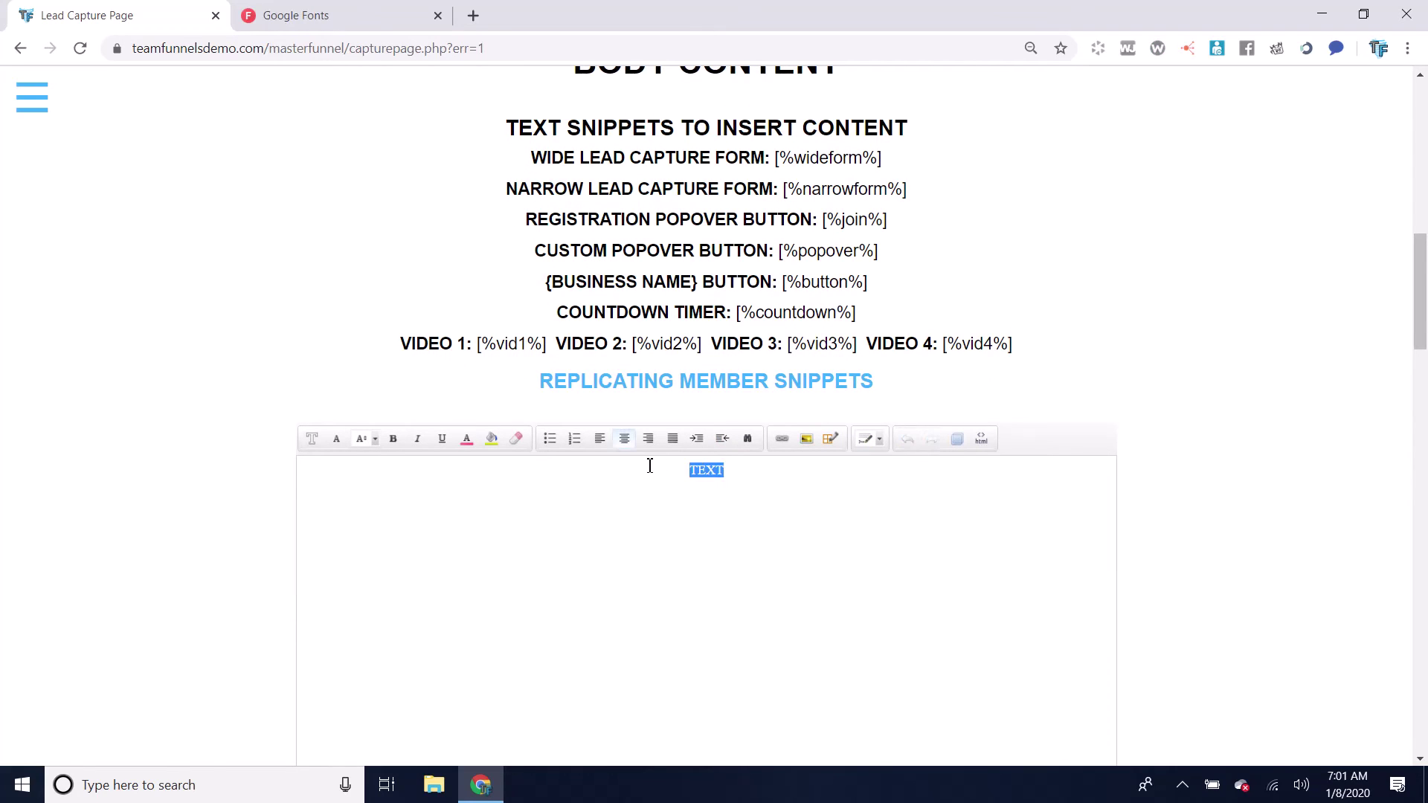
pyautogui.click(376, 446)
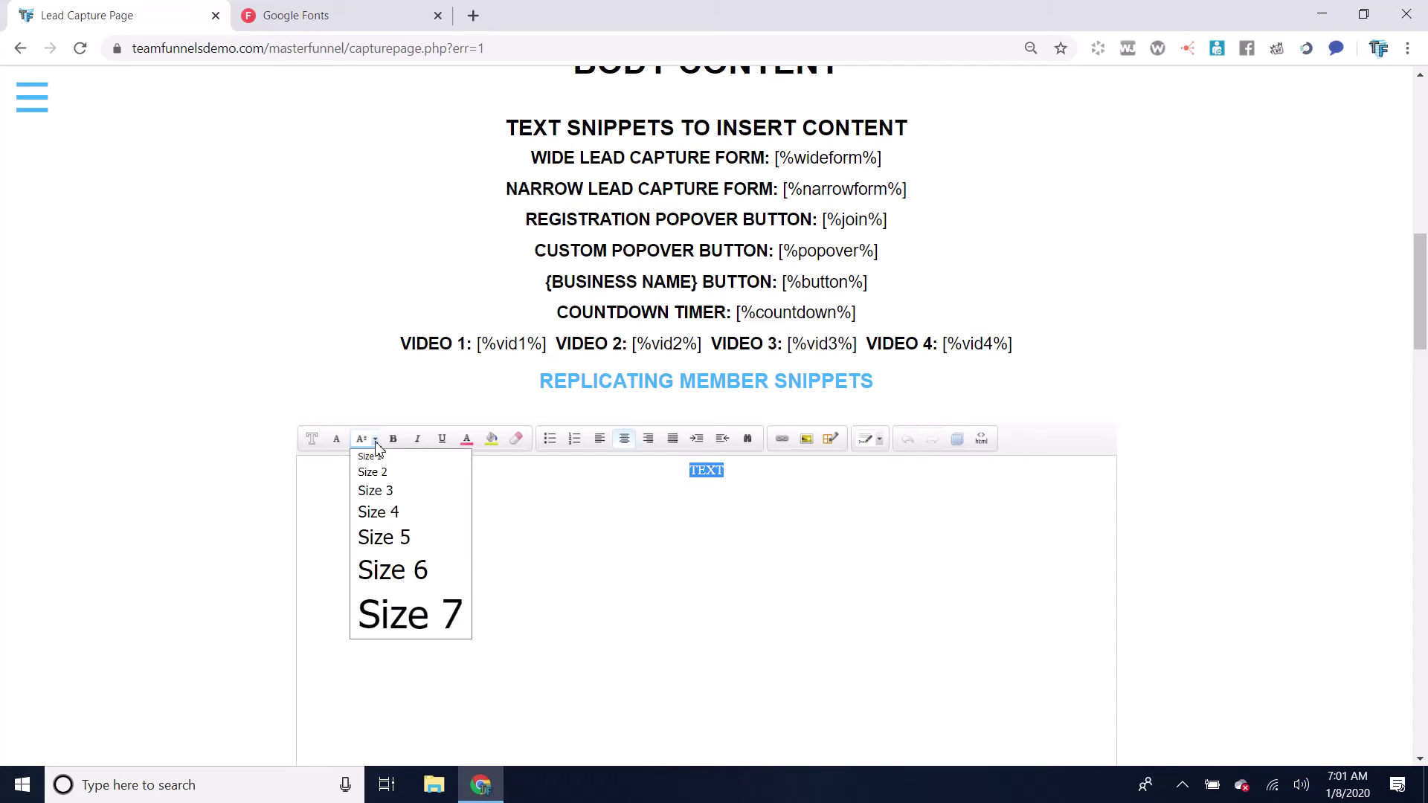
pyautogui.click(421, 604)
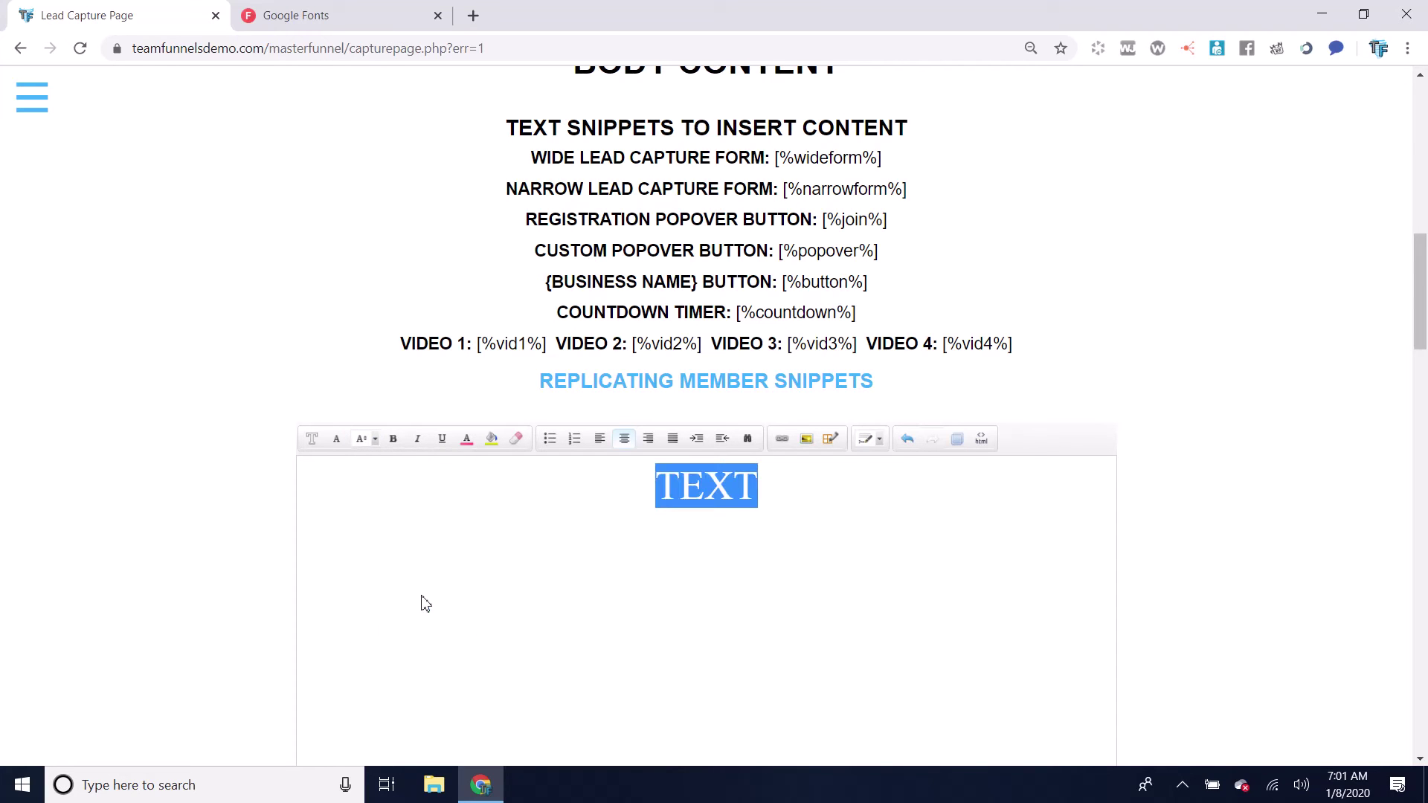
pyautogui.click(774, 493)
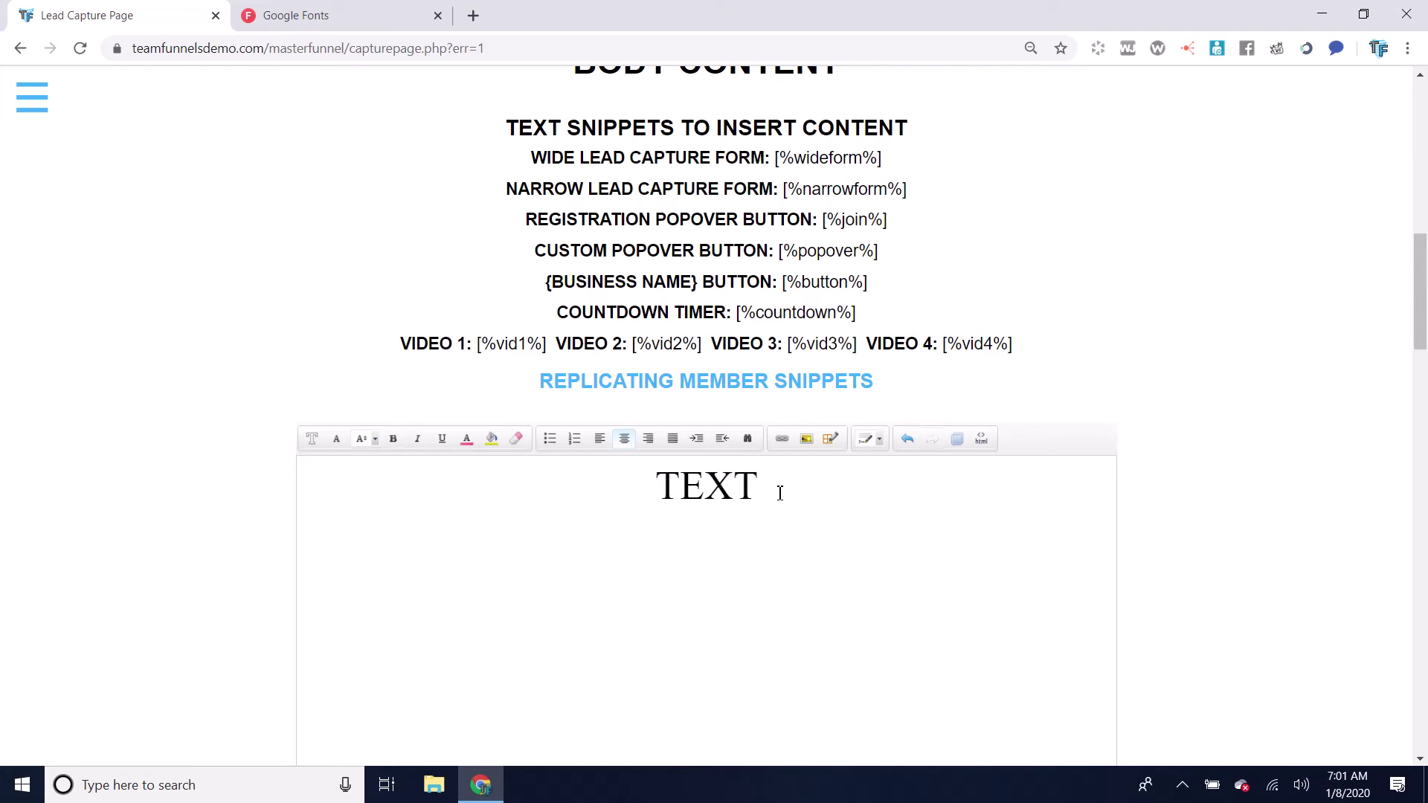
pyautogui.doubleClick(685, 487)
# Choose size 60 for TEXT on the SIZE tab of the text style popup
pyautogui.scroll(3, 456, 583)
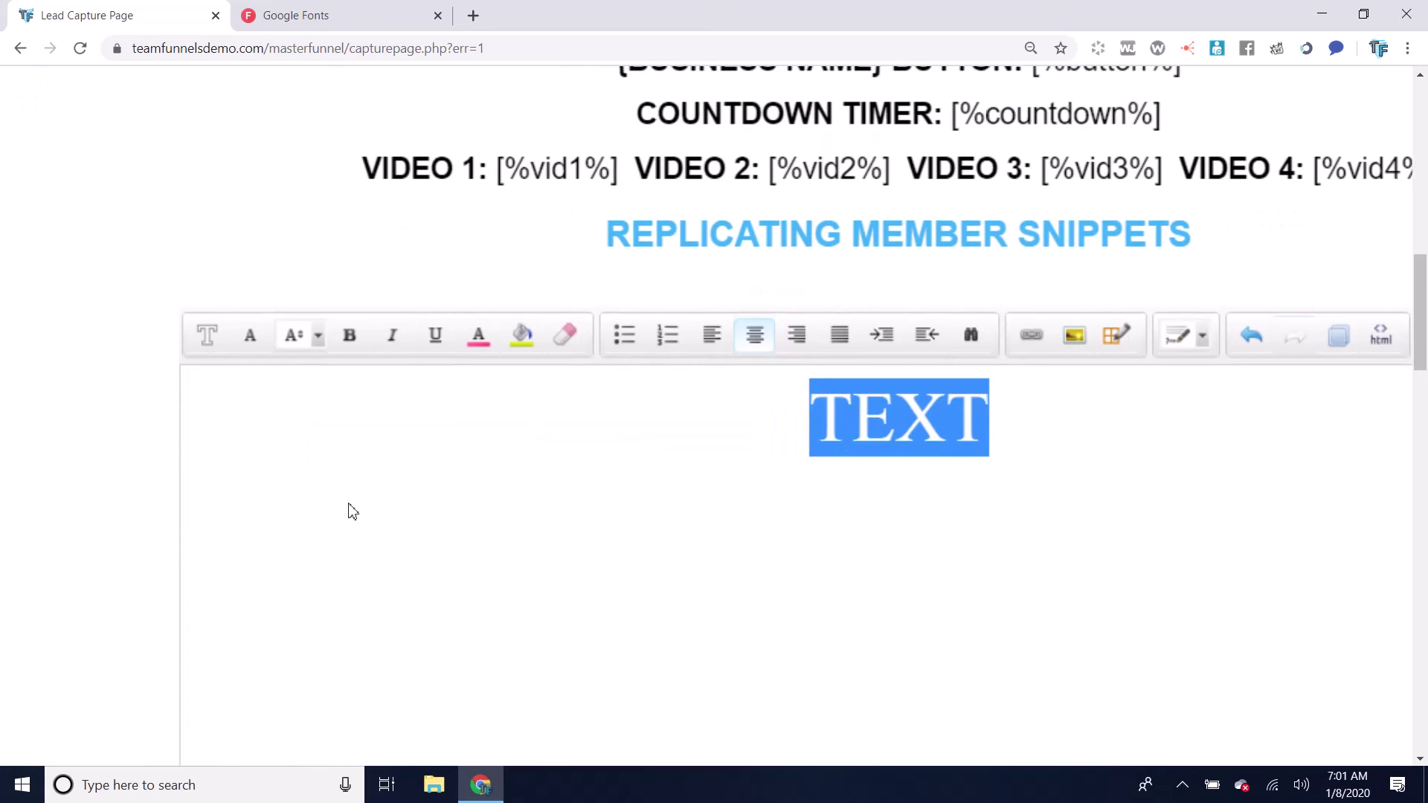
pyautogui.click(211, 353)
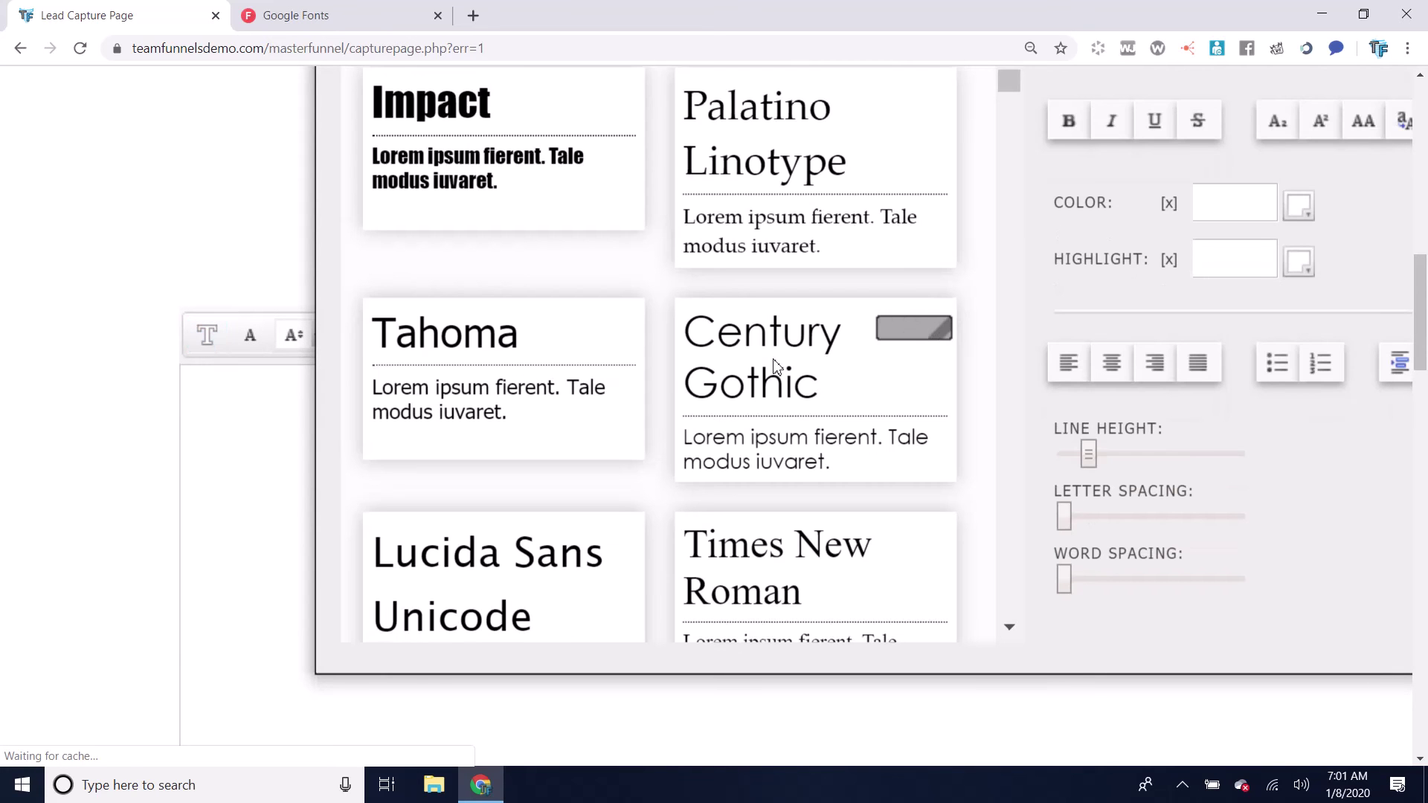
pyautogui.scroll(4, 949, 374)
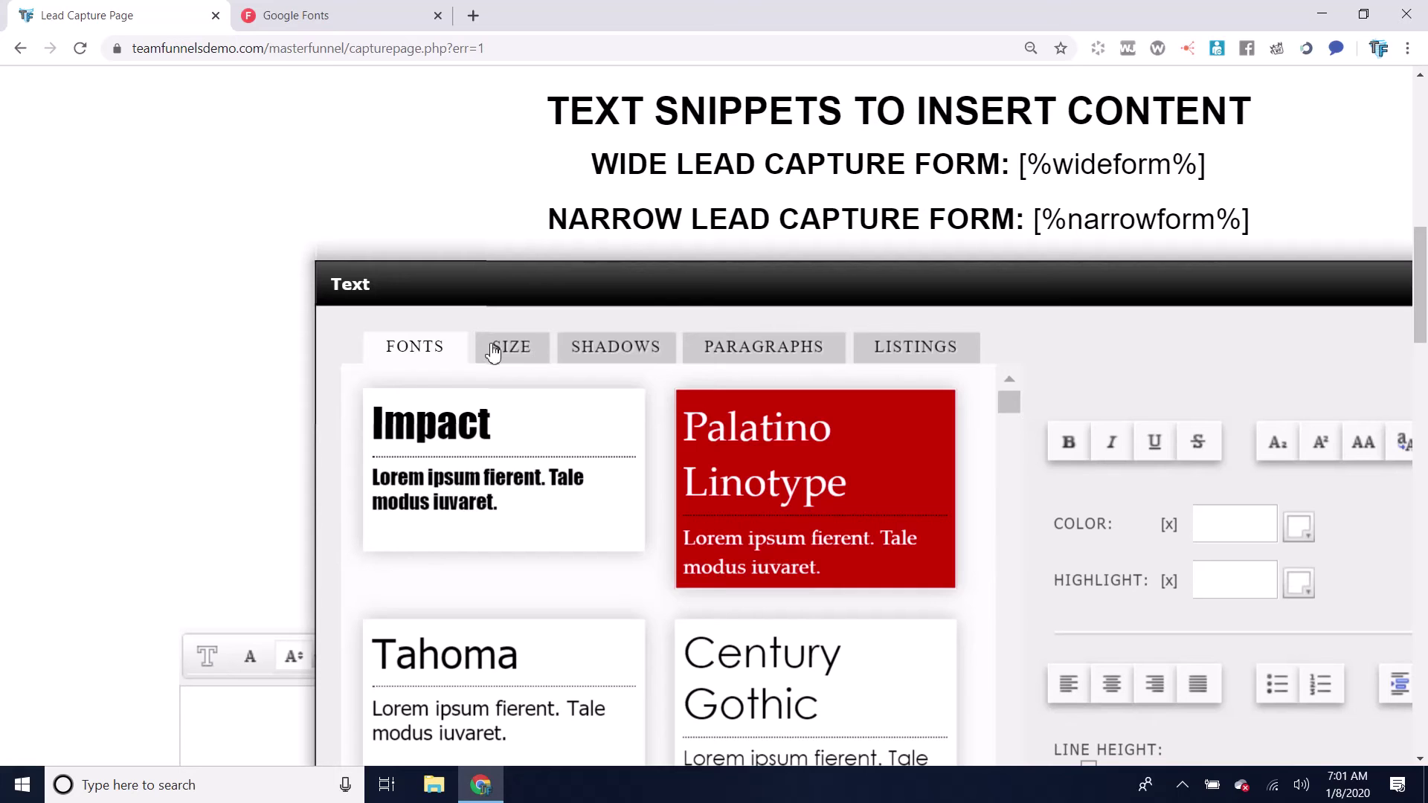
pyautogui.click(510, 343)
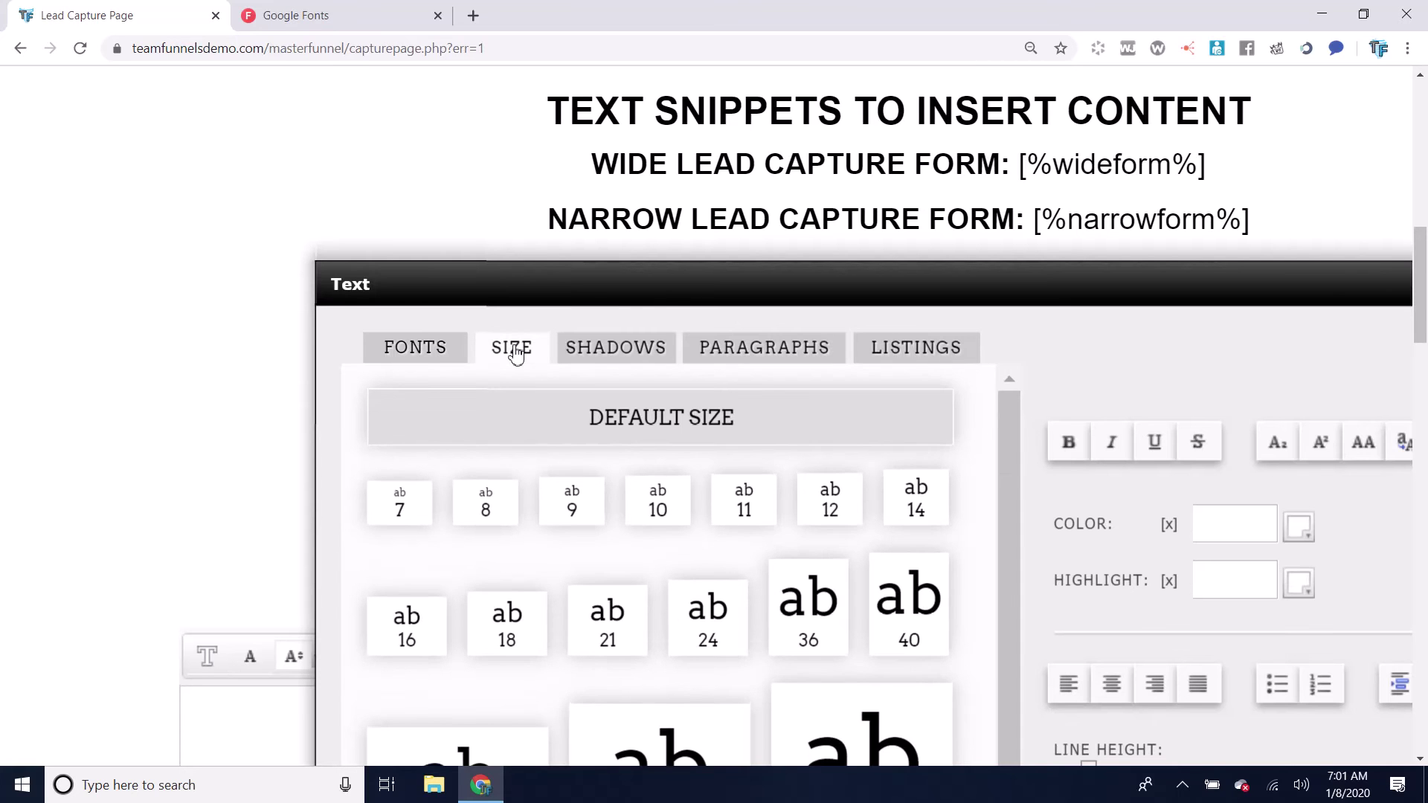
pyautogui.scroll(-2, 1016, 604)
pyautogui.scroll(-1, 1037, 606)
pyautogui.scroll(-2, 893, 500)
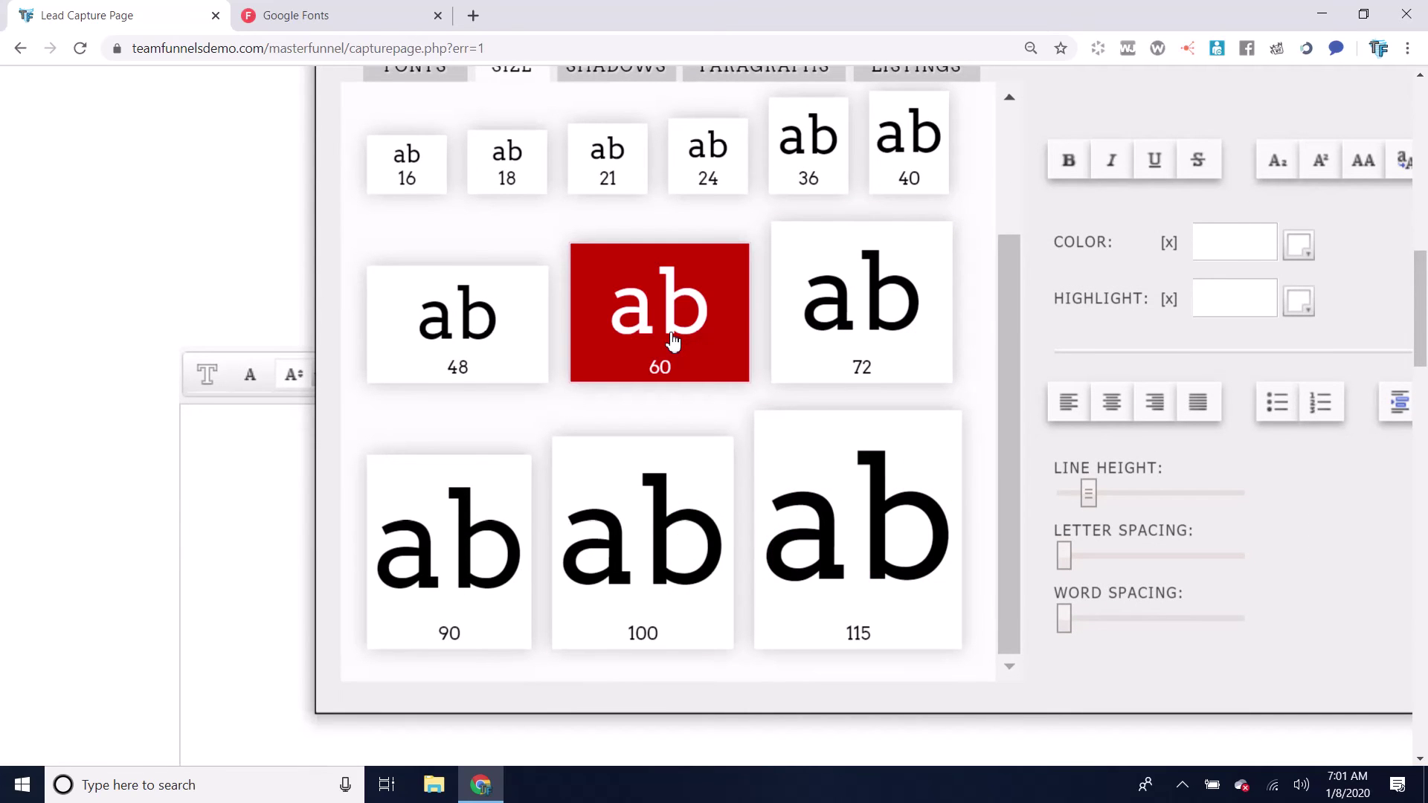
pyautogui.hotkey('ctrl', '-')
pyautogui.hotkey('ctrl', '-')
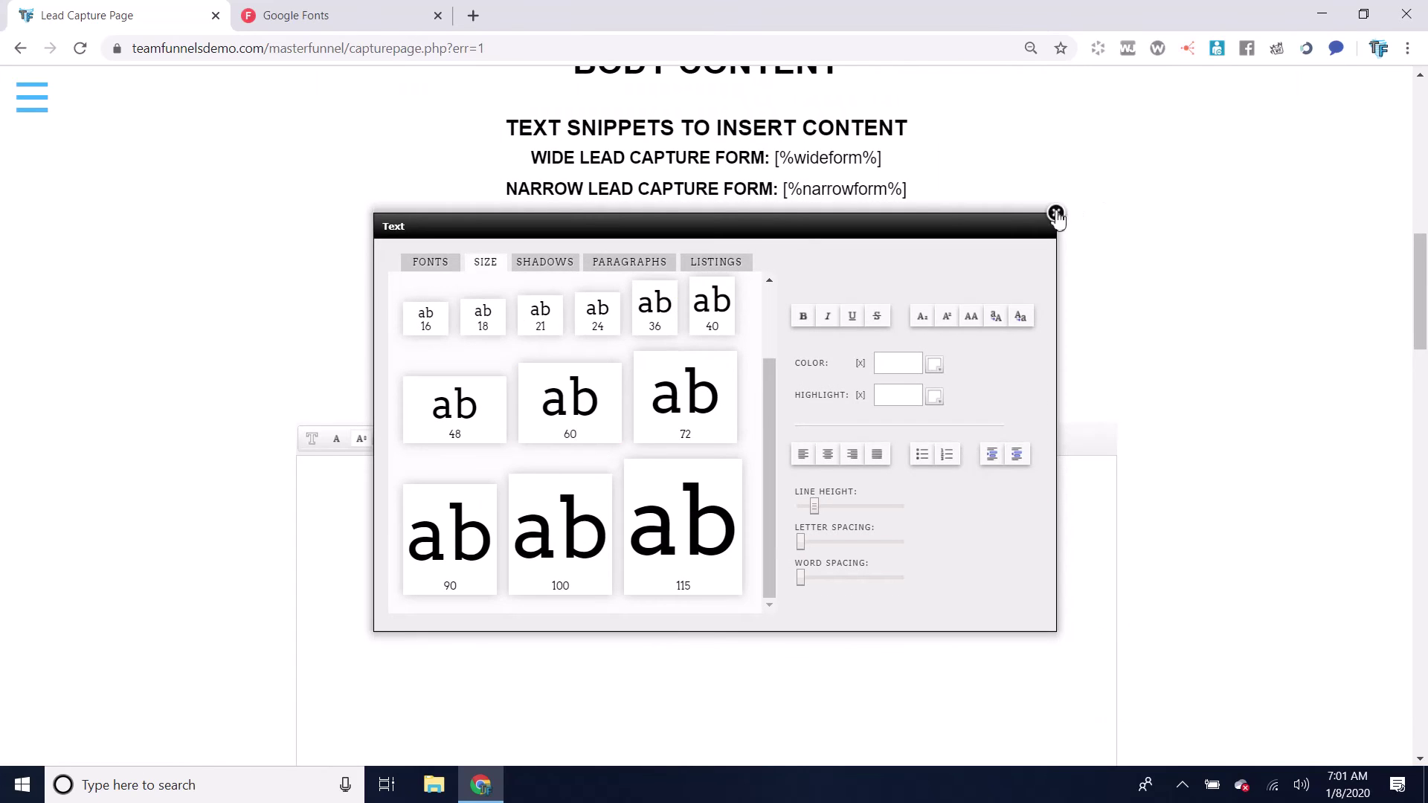
pyautogui.click(1056, 214)
pyautogui.click(863, 511)
pyautogui.scroll(-15, 1301, 569)
# Save the page, close Google Fonts, and preview the live page showing TEXT in Permanent Marker
pyautogui.click(679, 639)
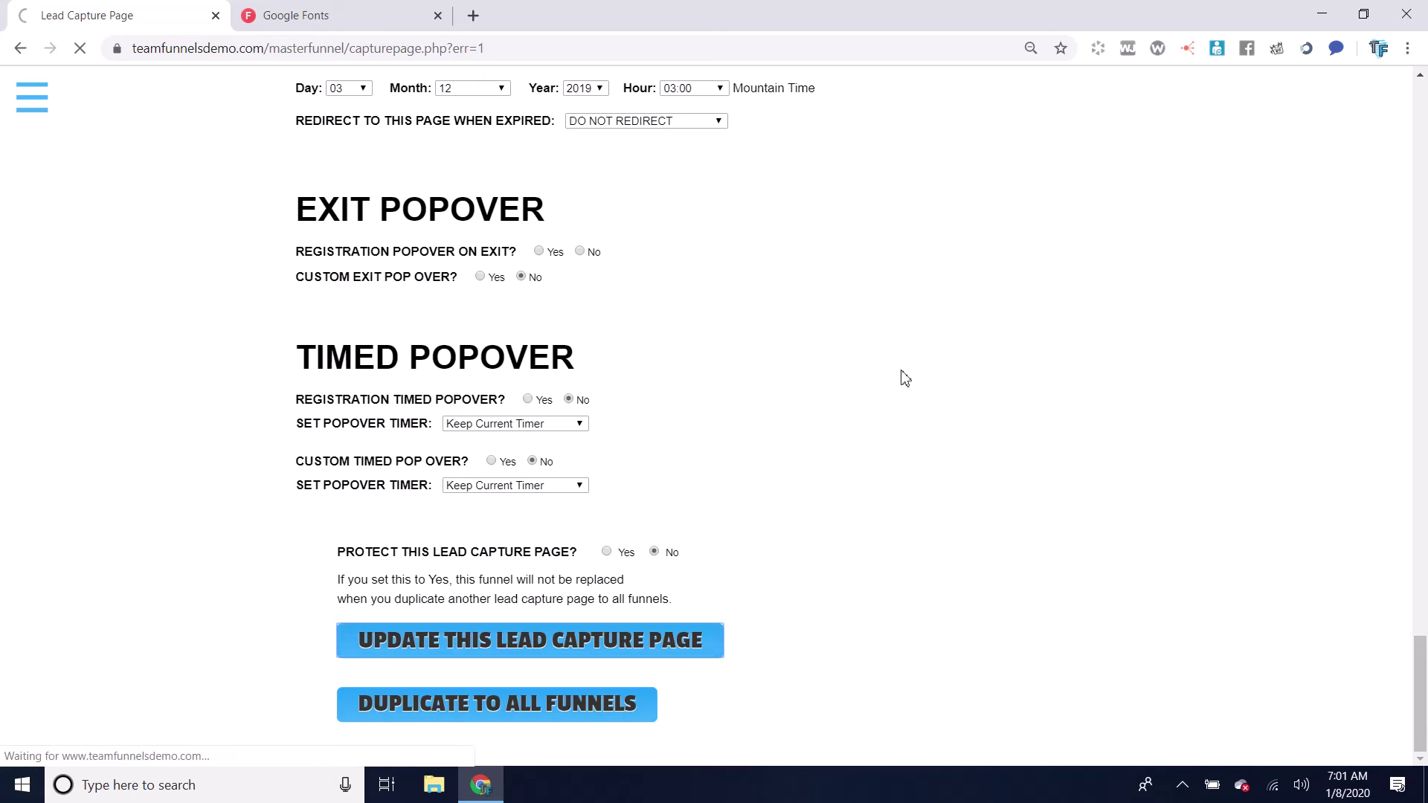
pyautogui.click(437, 16)
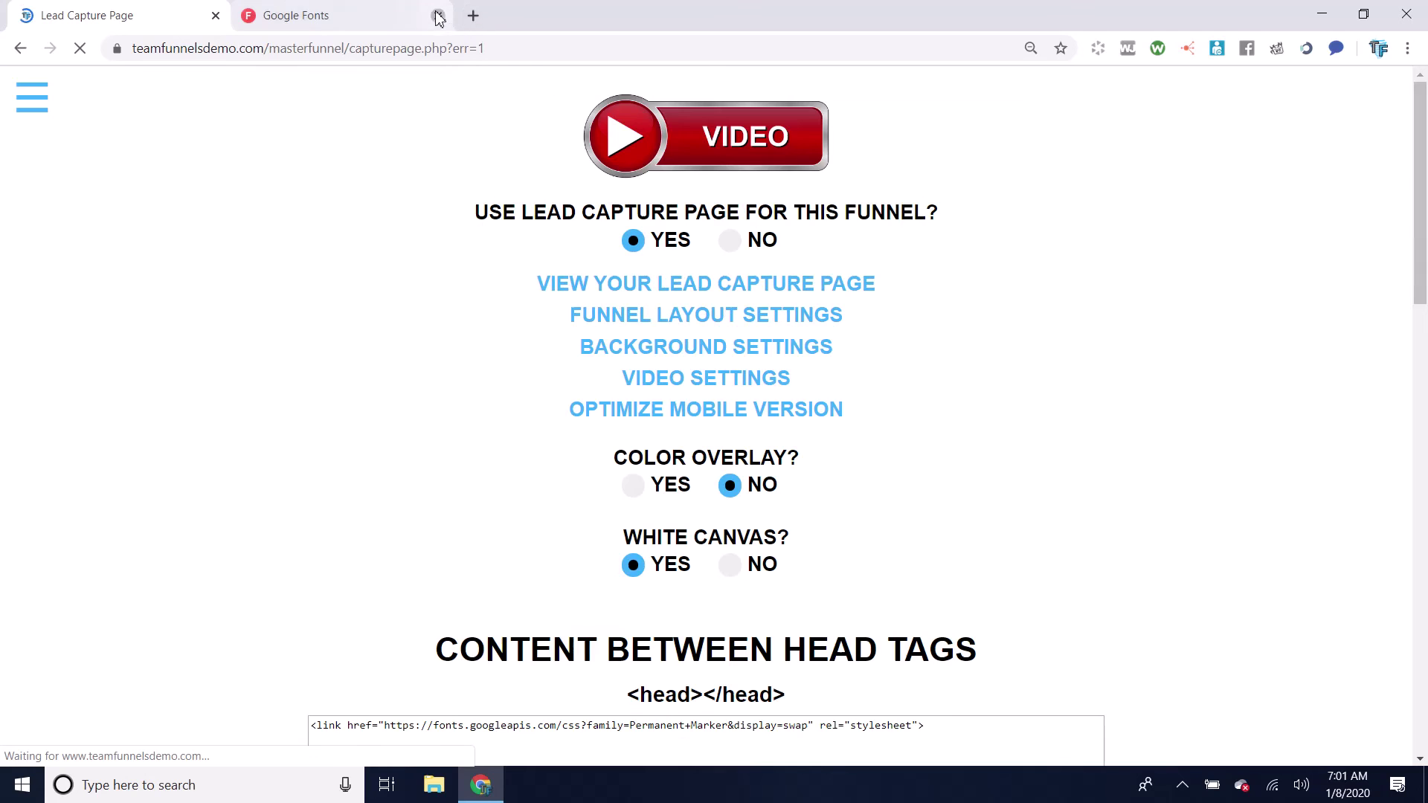
pyautogui.click(869, 291)
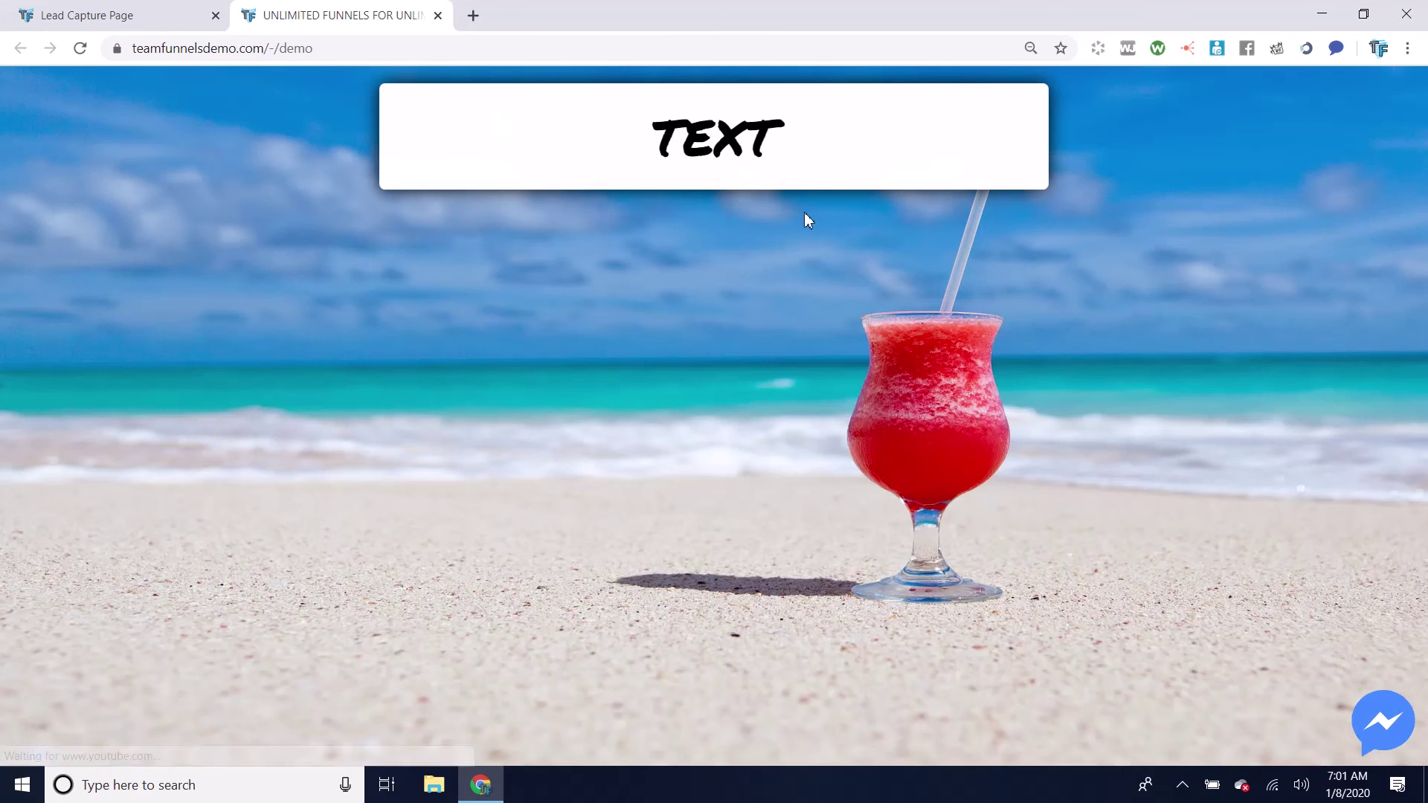
pyautogui.click(119, 8)
# Select TEXT and open the font colour palette, dismissing it twice without choosing a colour
pyautogui.scroll(-9, 1109, 494)
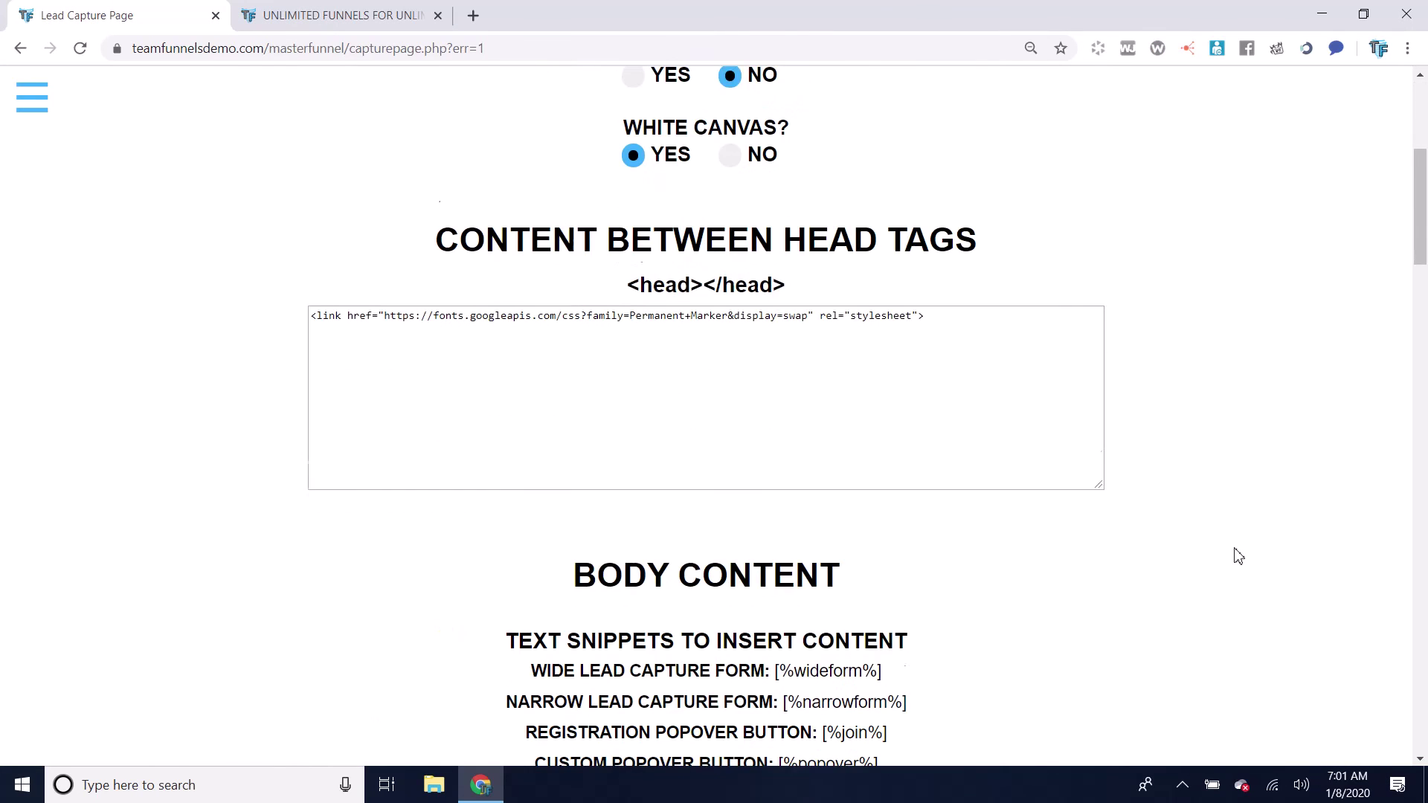
pyautogui.scroll(-5, 1238, 556)
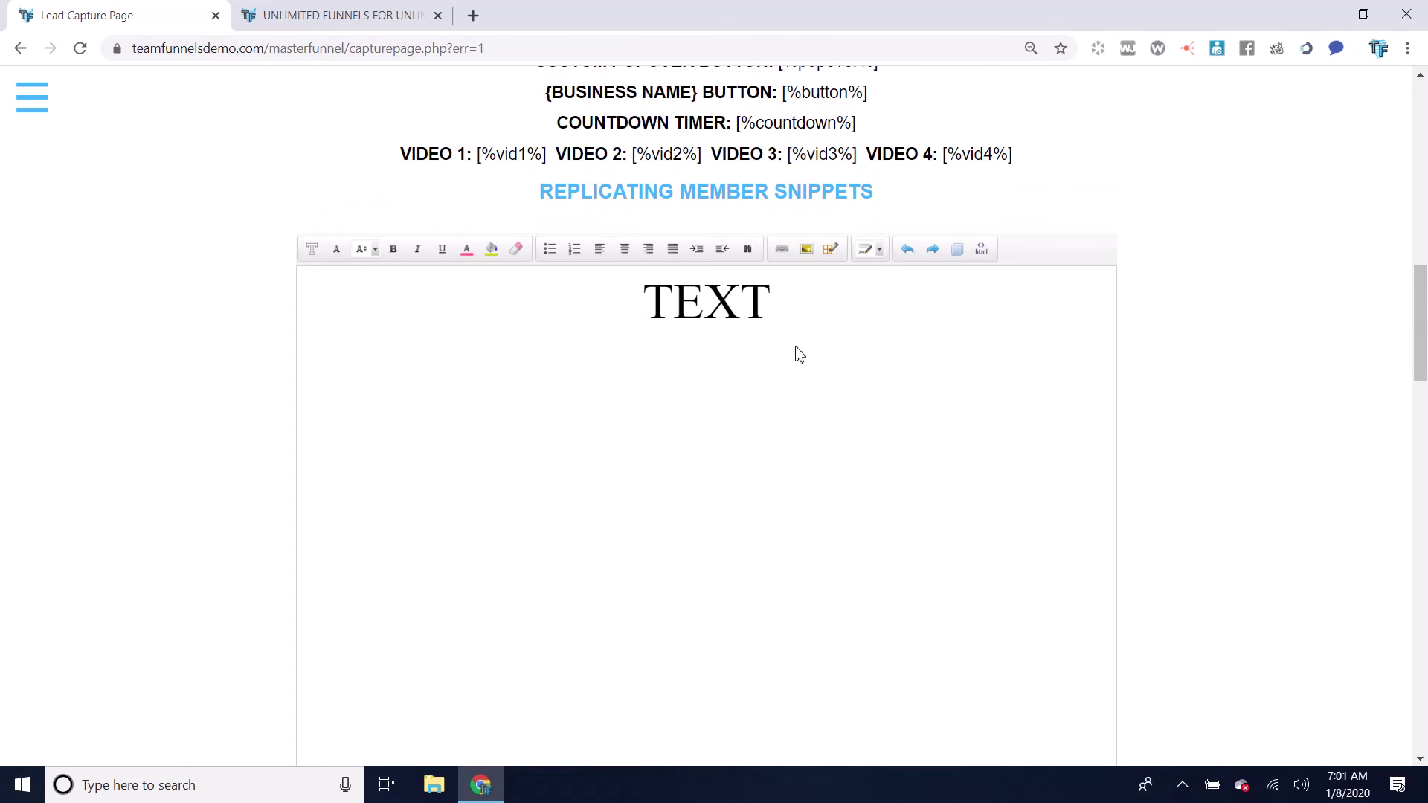
pyautogui.moveTo(790, 304); pyautogui.dragTo(454, 309)
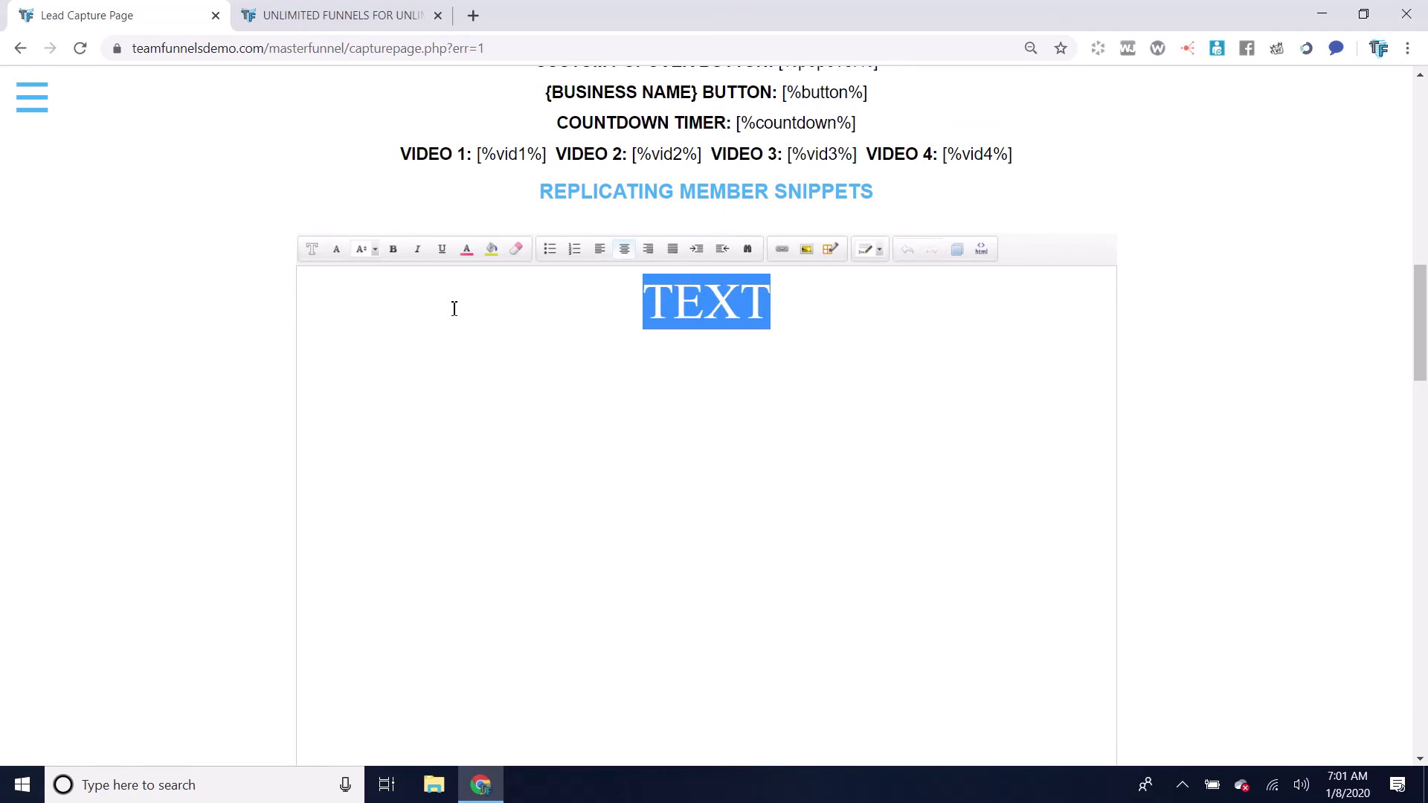
pyautogui.click(466, 253)
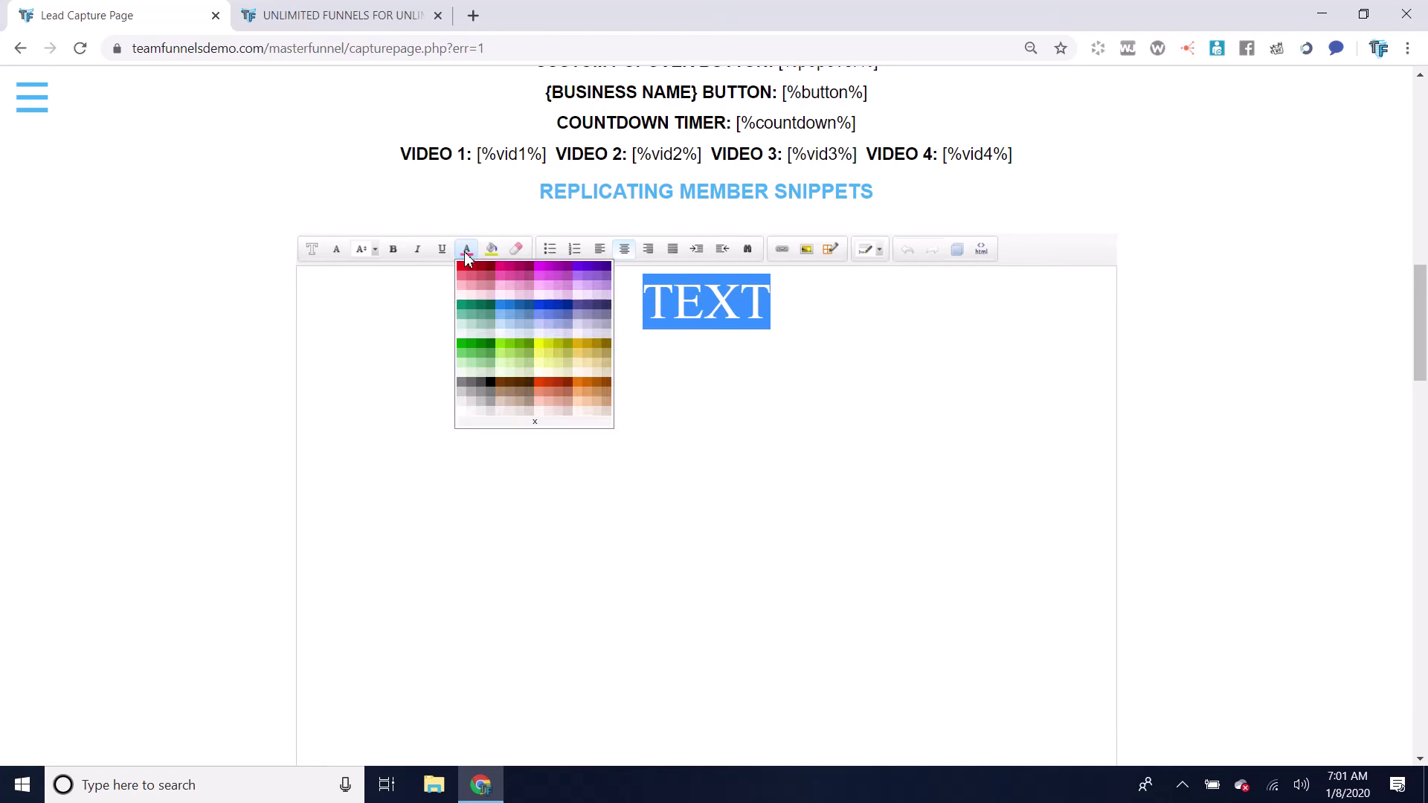
pyautogui.scroll(-1, 551, 357)
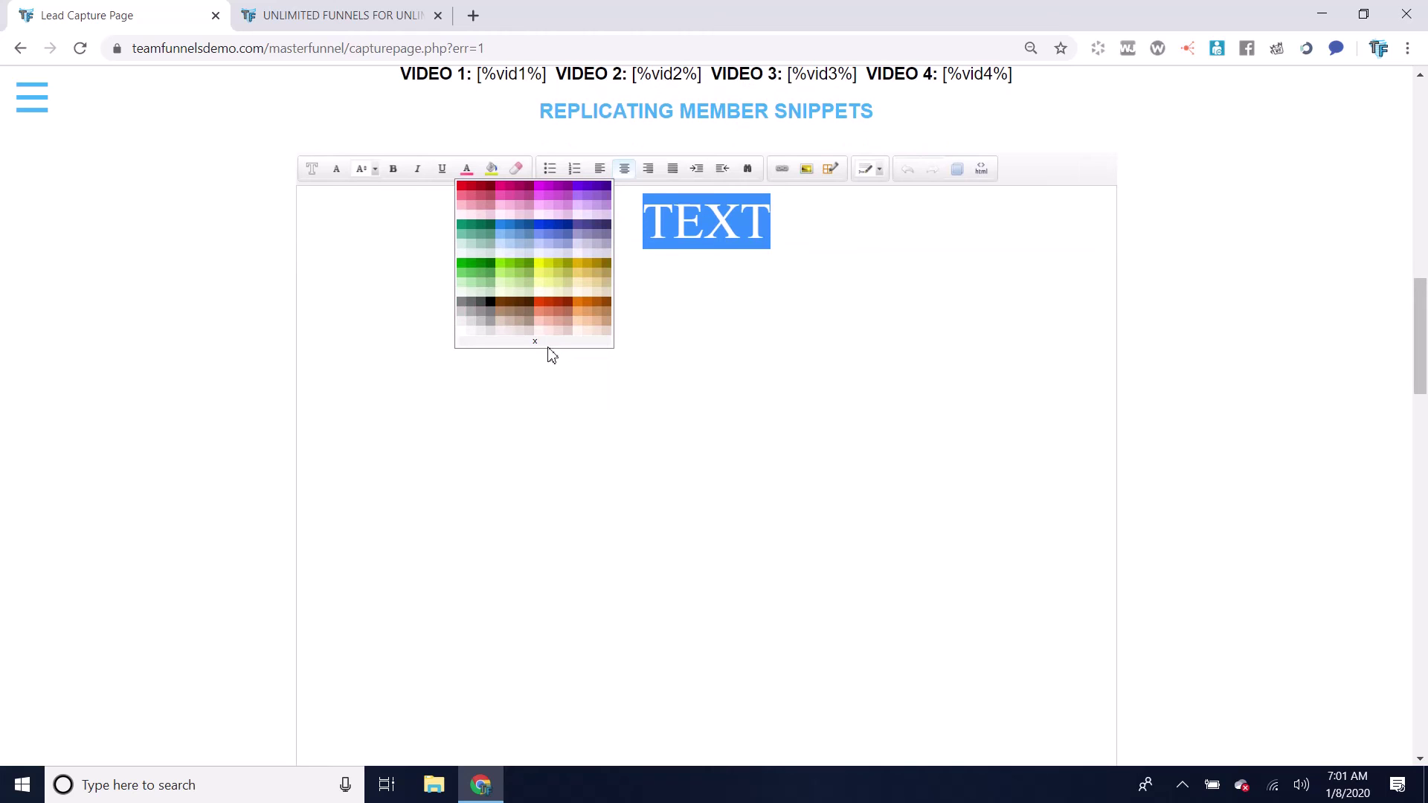
pyautogui.click(506, 343)
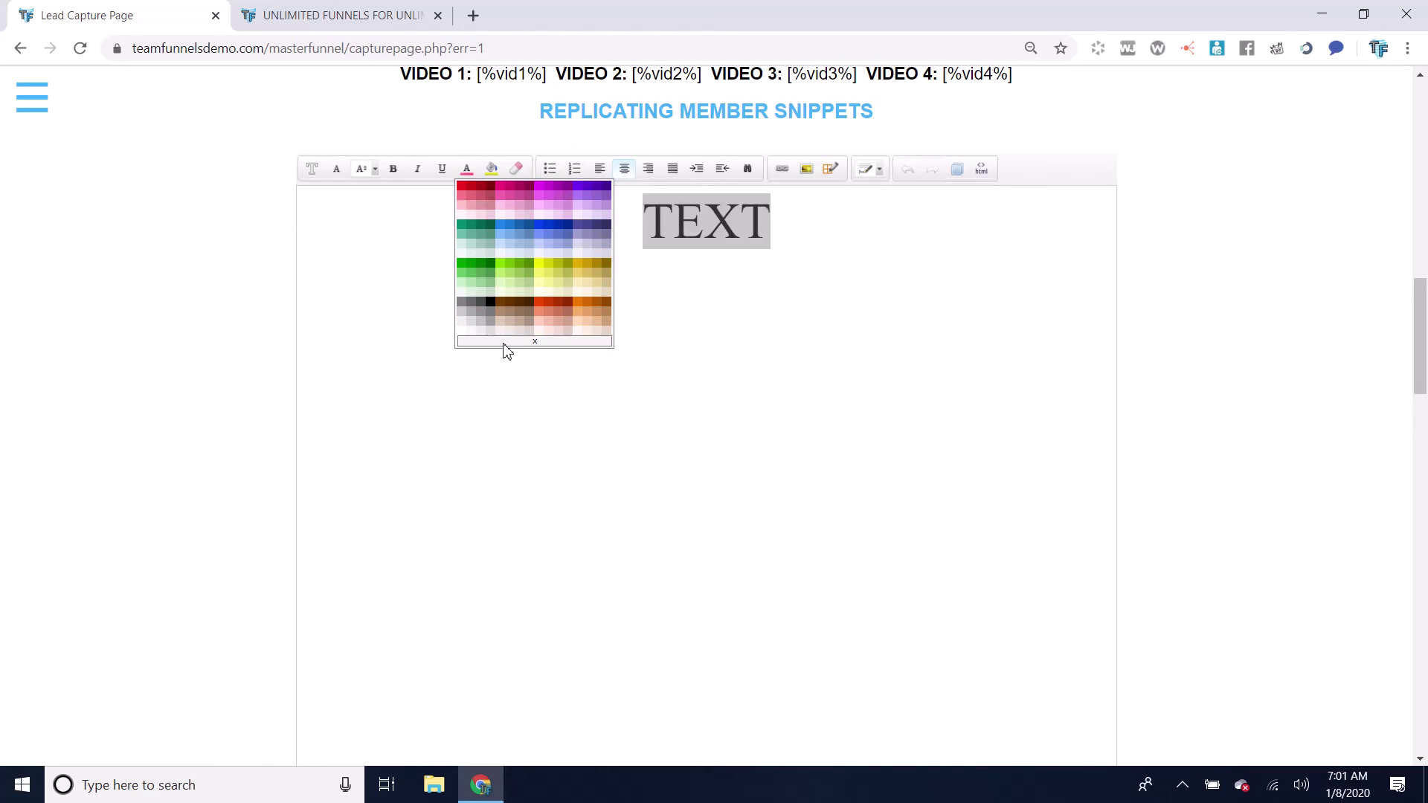
pyautogui.click(467, 171)
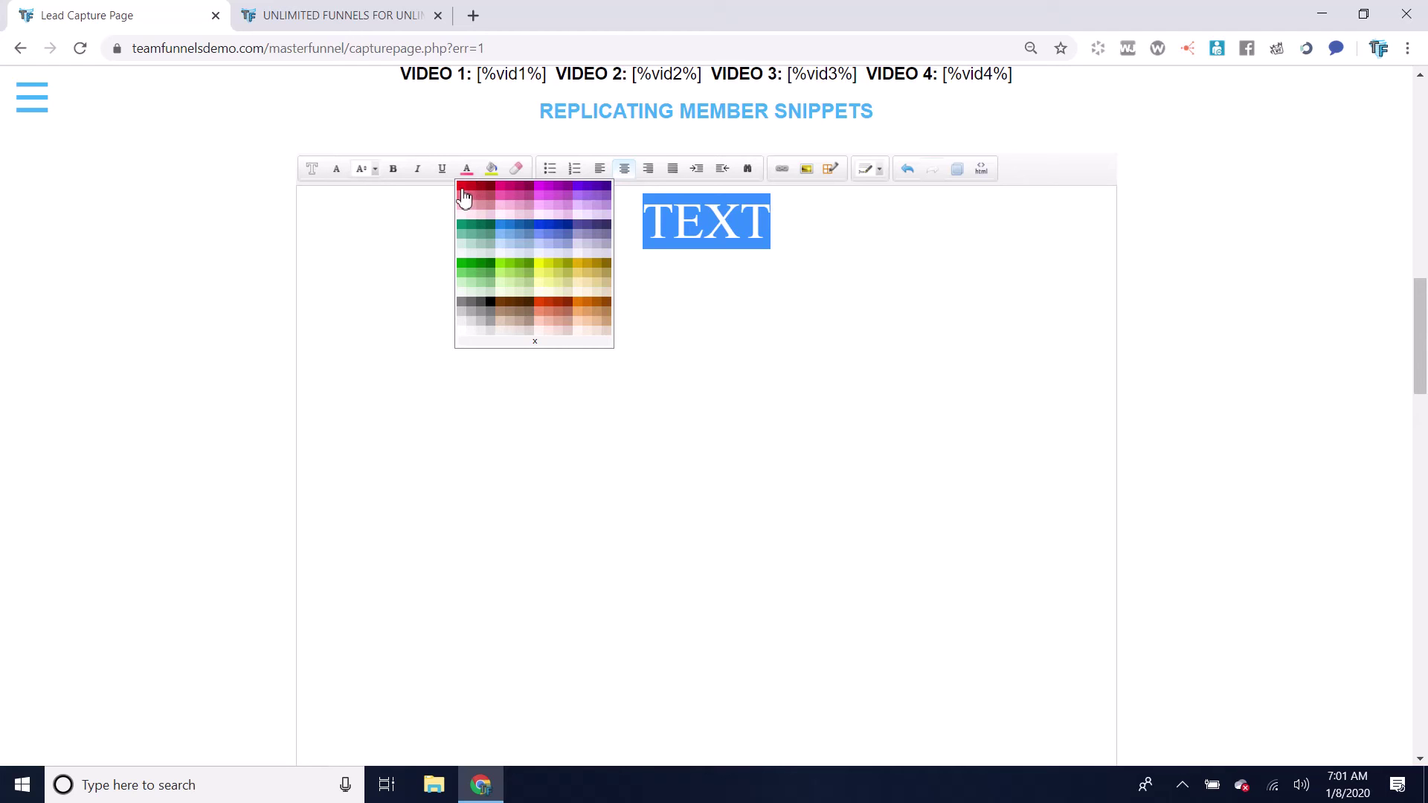
pyautogui.click(772, 394)
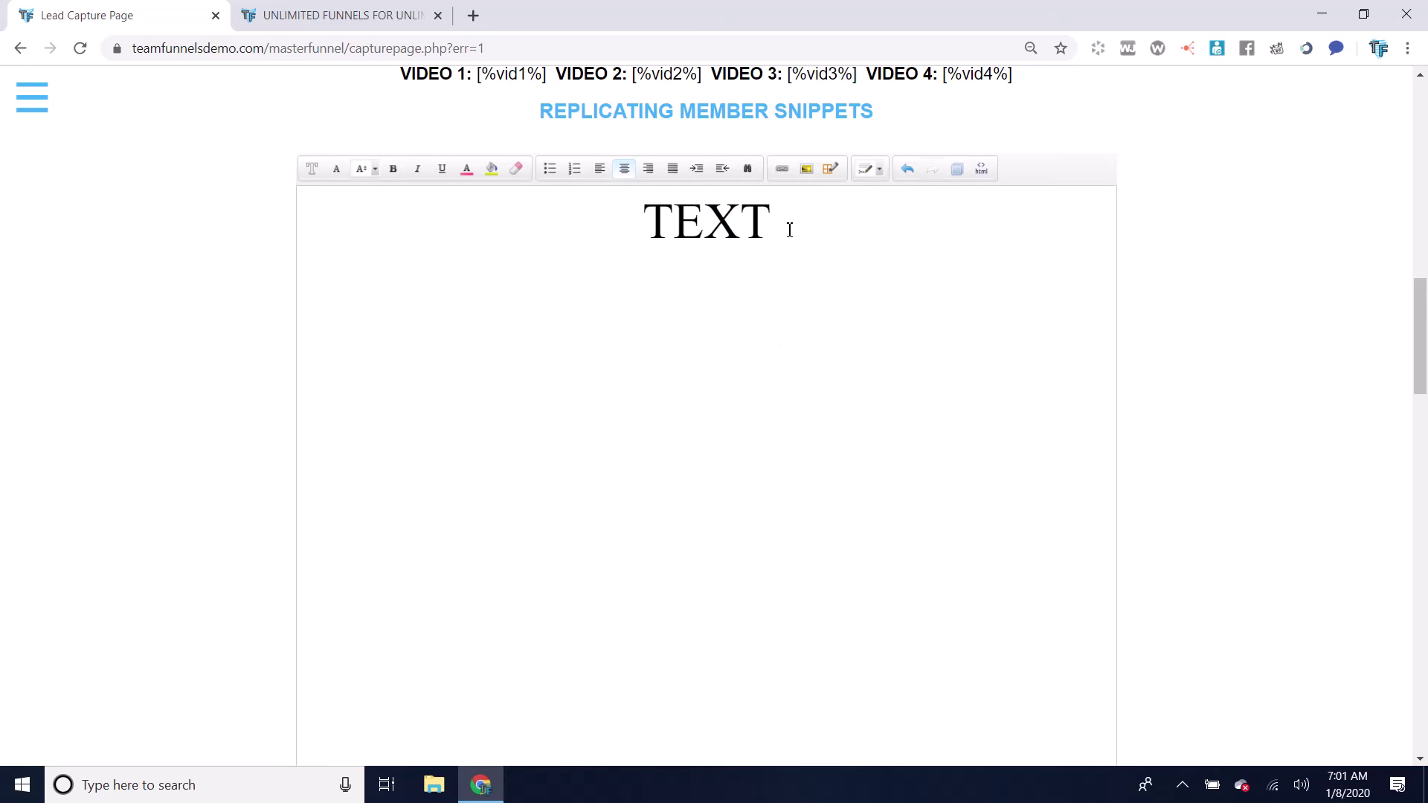
# Reselect TEXT and apply the red swatch from the font colour palette
pyautogui.scroll(1, 786, 305)
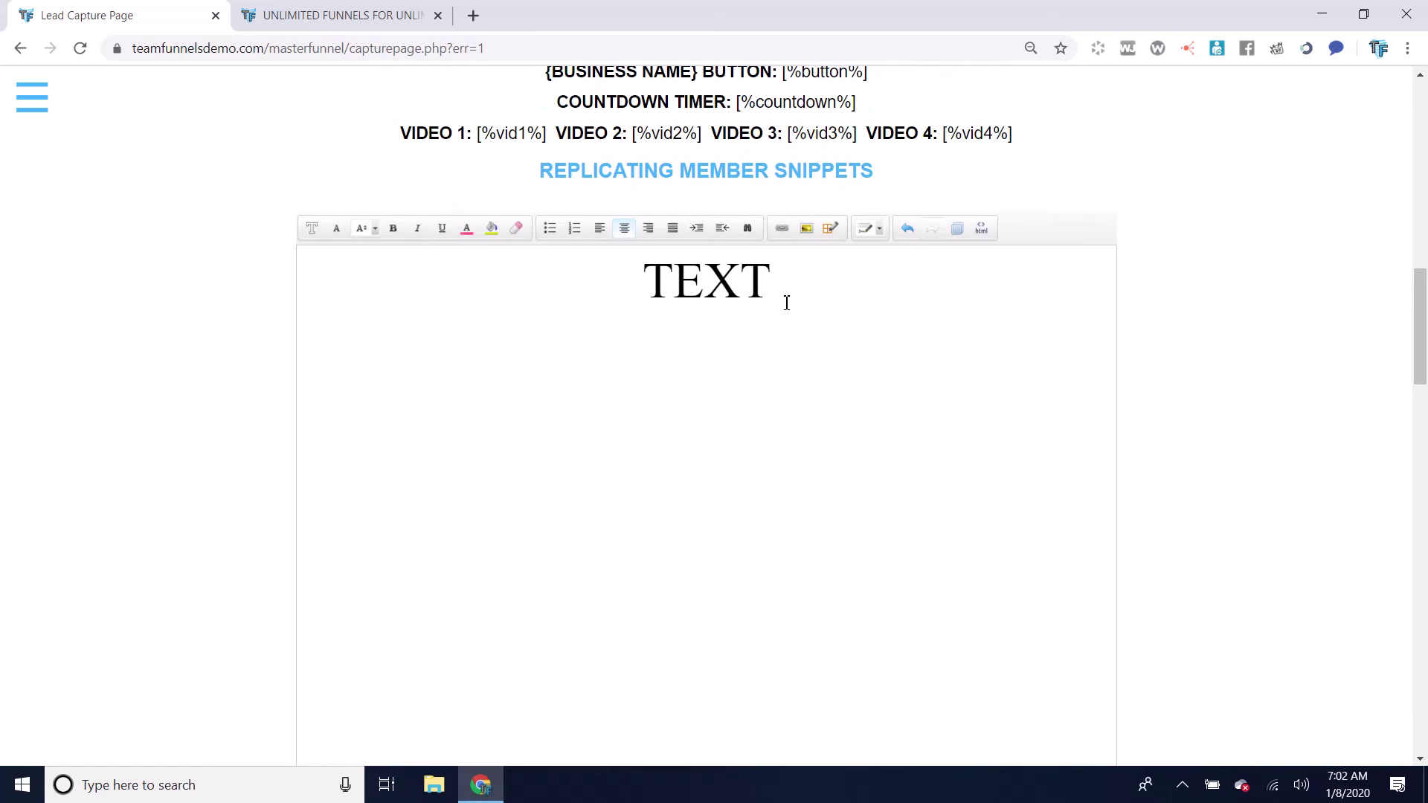
pyautogui.moveTo(808, 285); pyautogui.dragTo(593, 296)
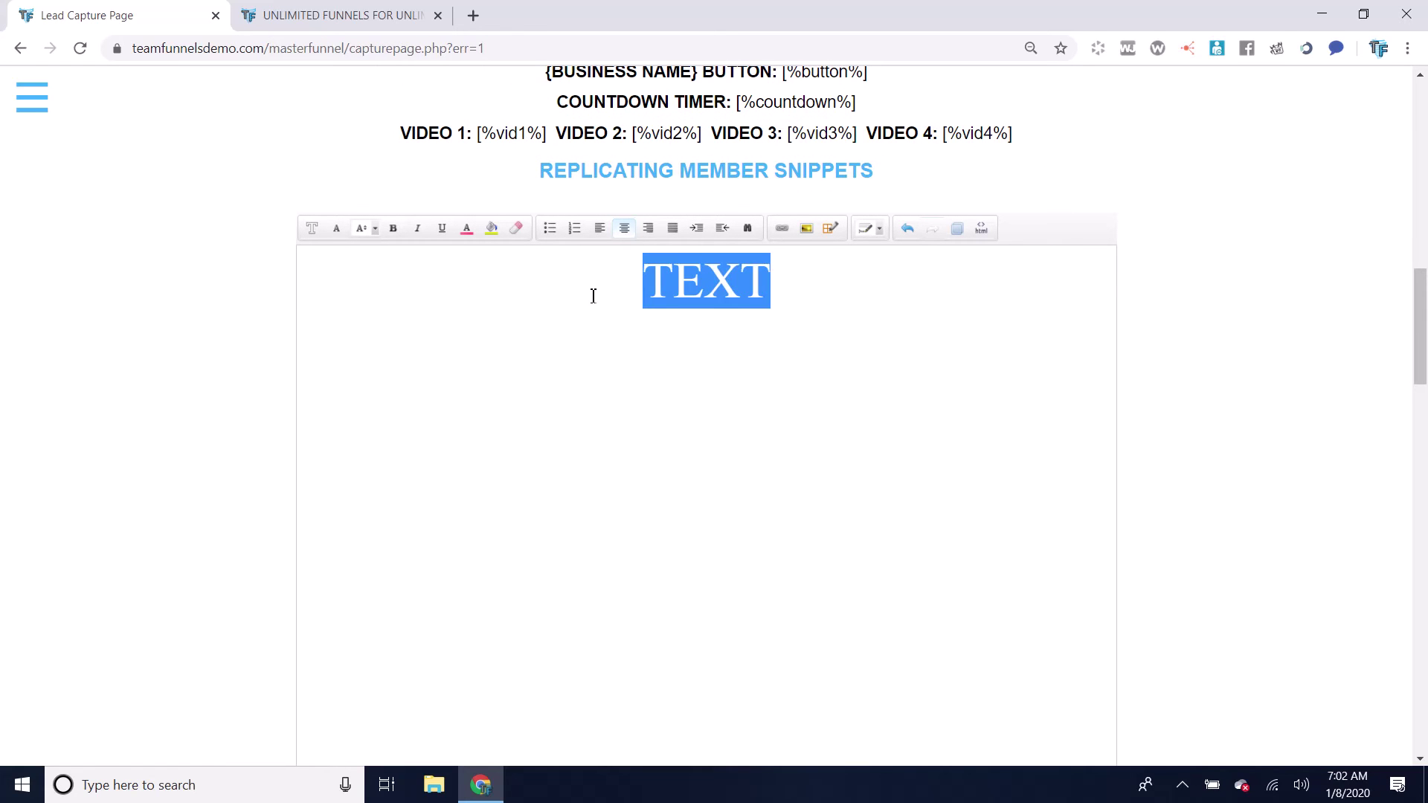
pyautogui.click(466, 229)
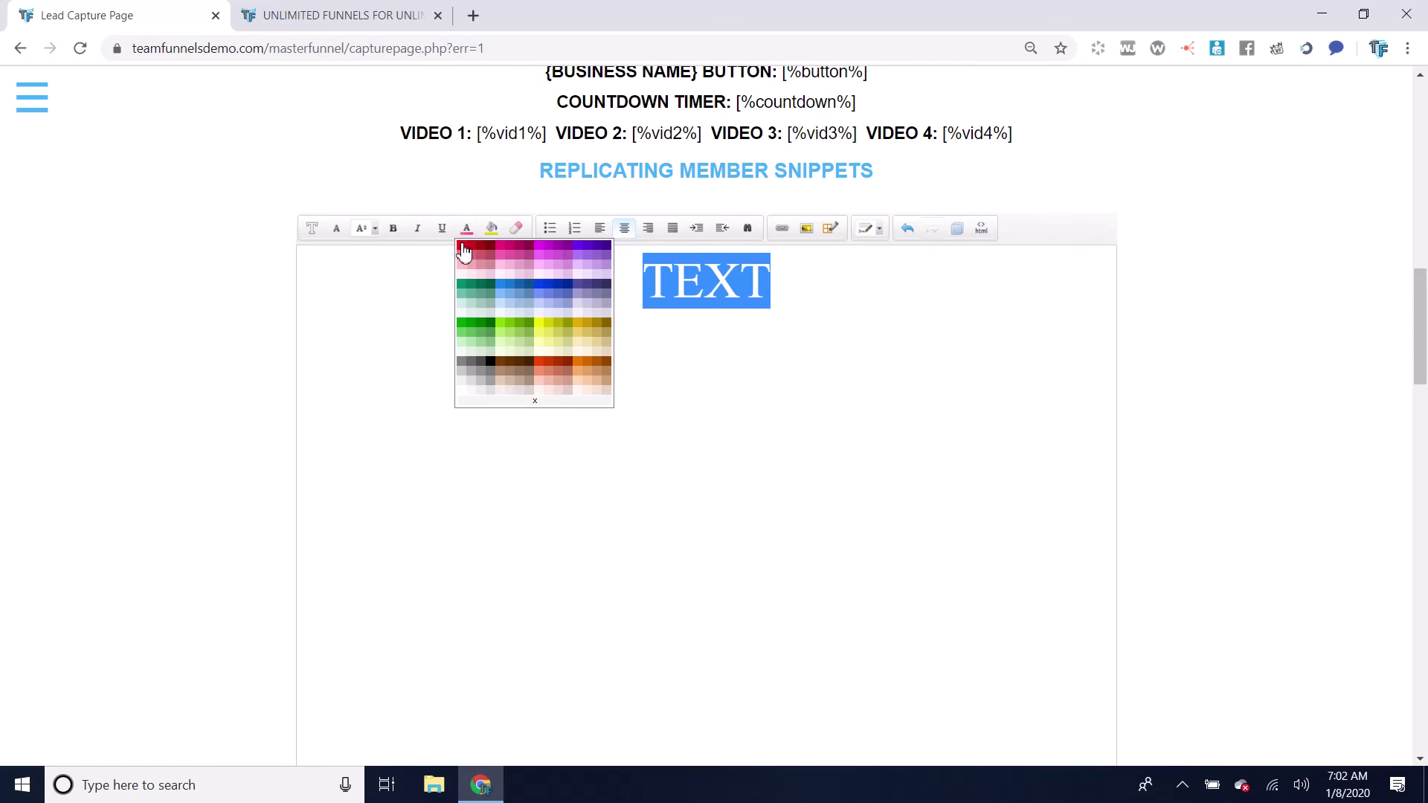
pyautogui.click(462, 246)
pyautogui.click(841, 299)
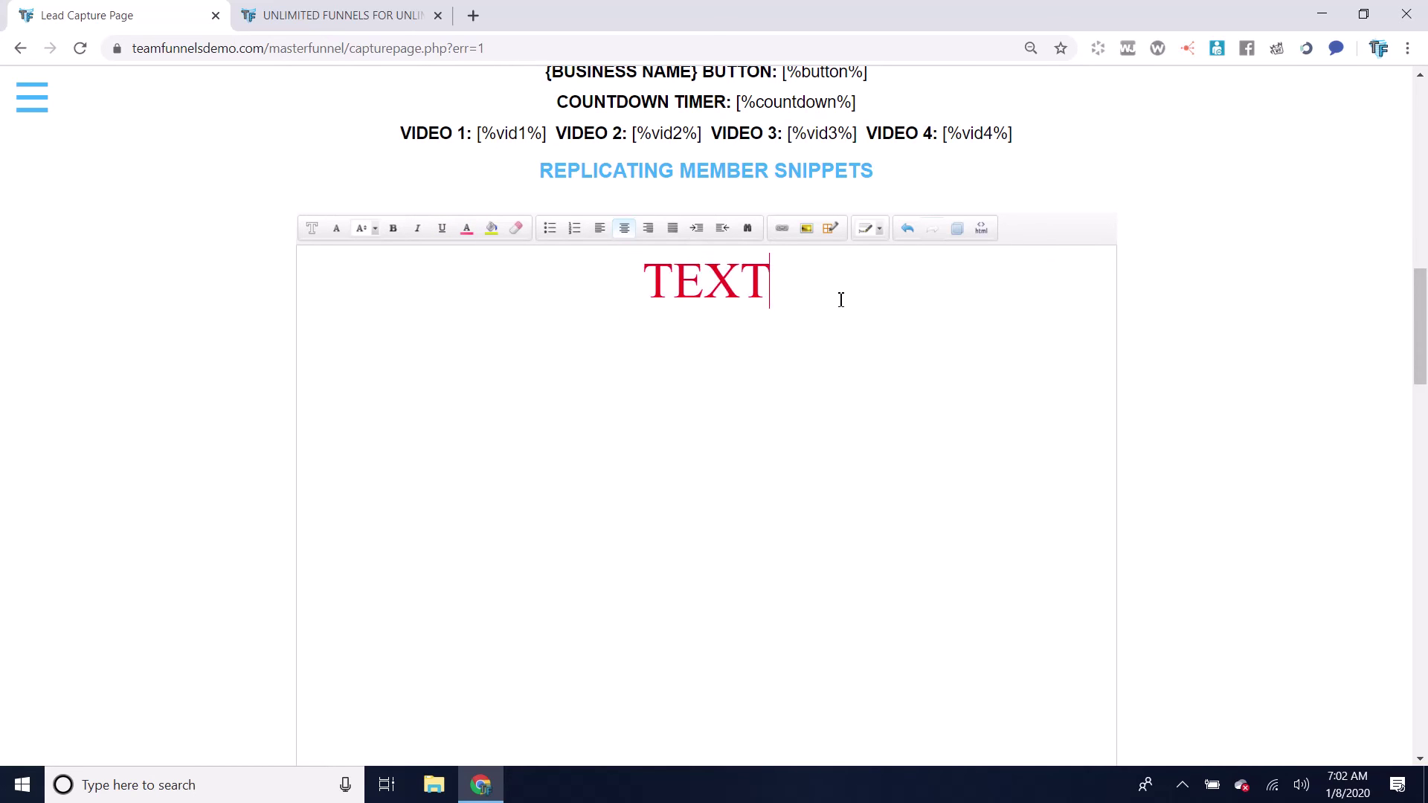
# Open the heading's HTML source and select its colour value rgb(239, 0, 27)
pyautogui.scroll(5, 1010, 389)
pyautogui.scroll(1, 1015, 390)
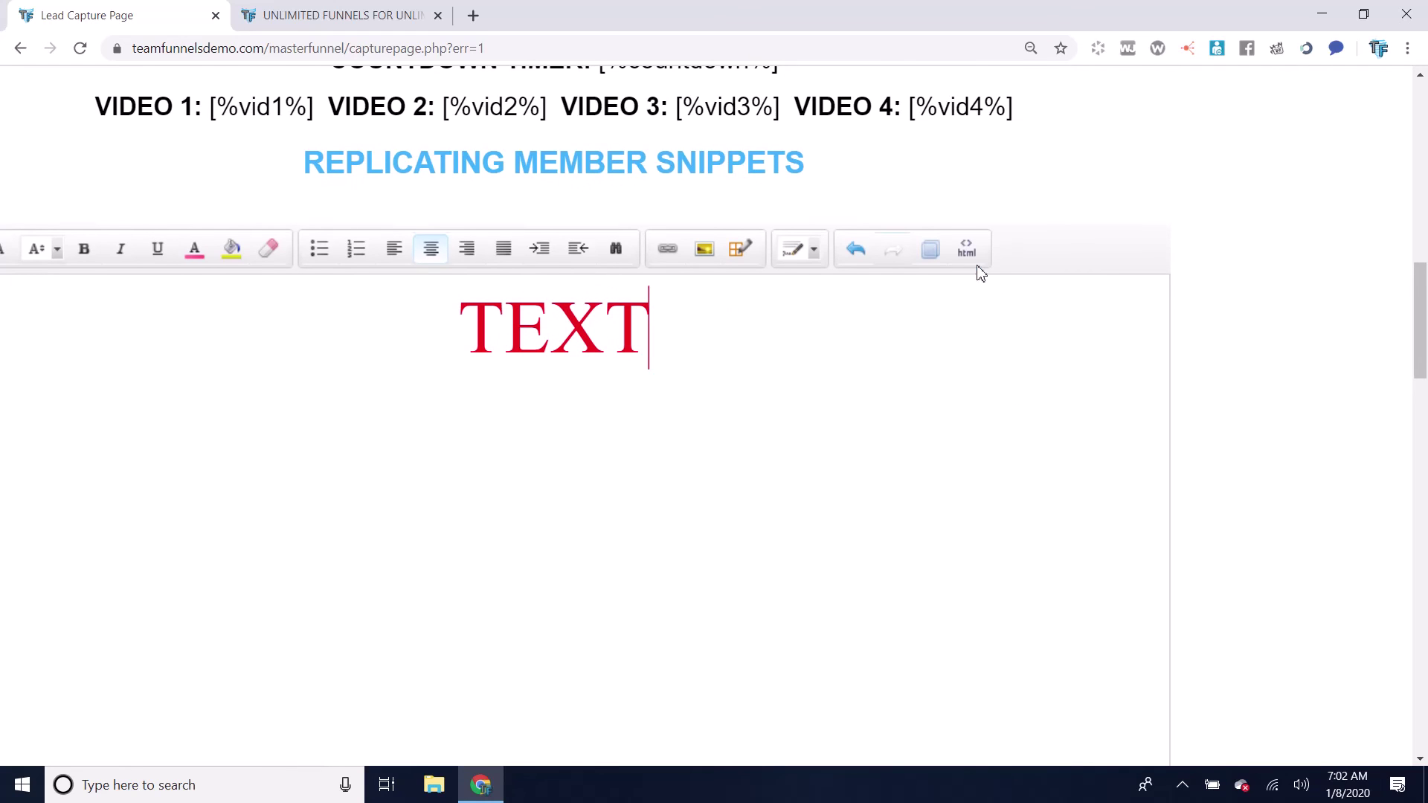
pyautogui.click(966, 223)
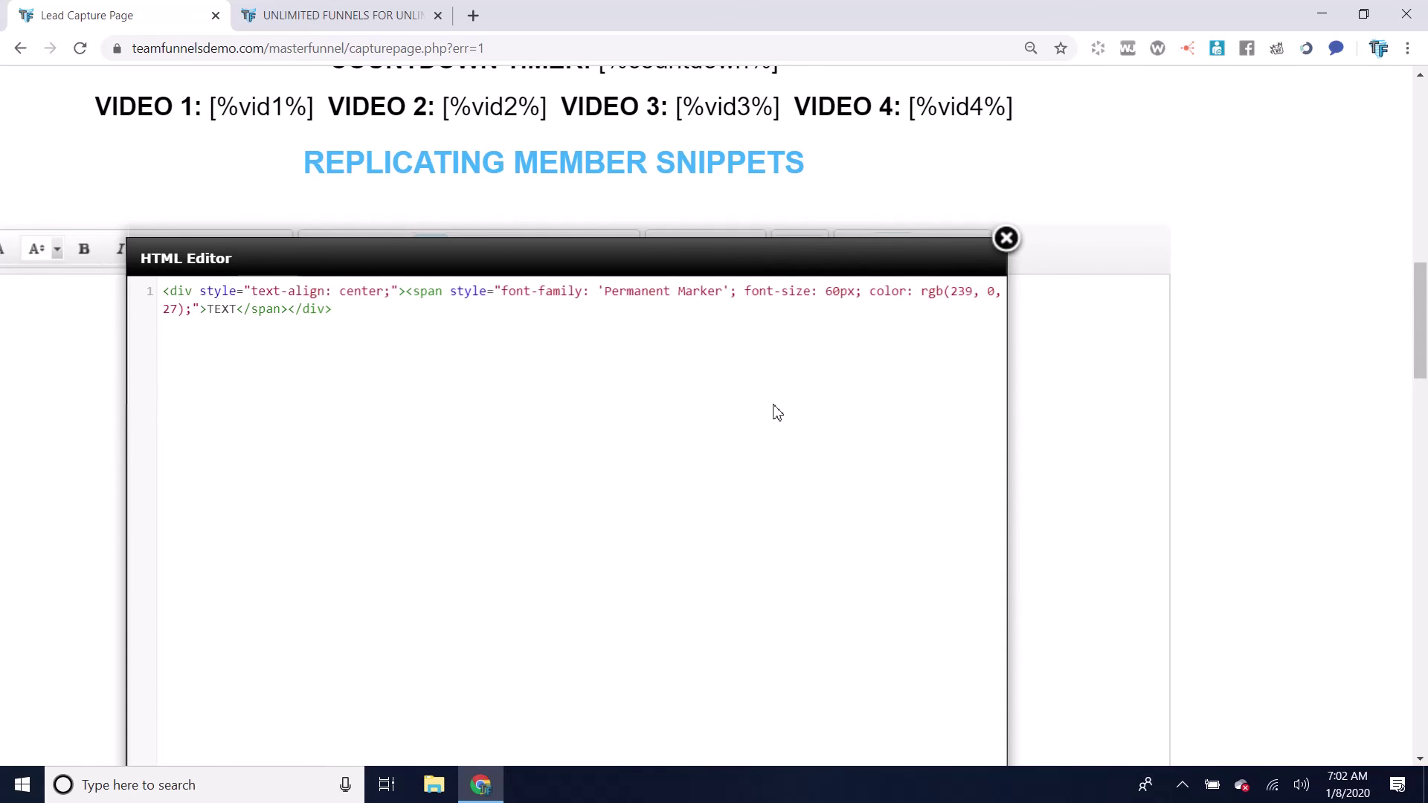
pyautogui.scroll(1, 777, 412)
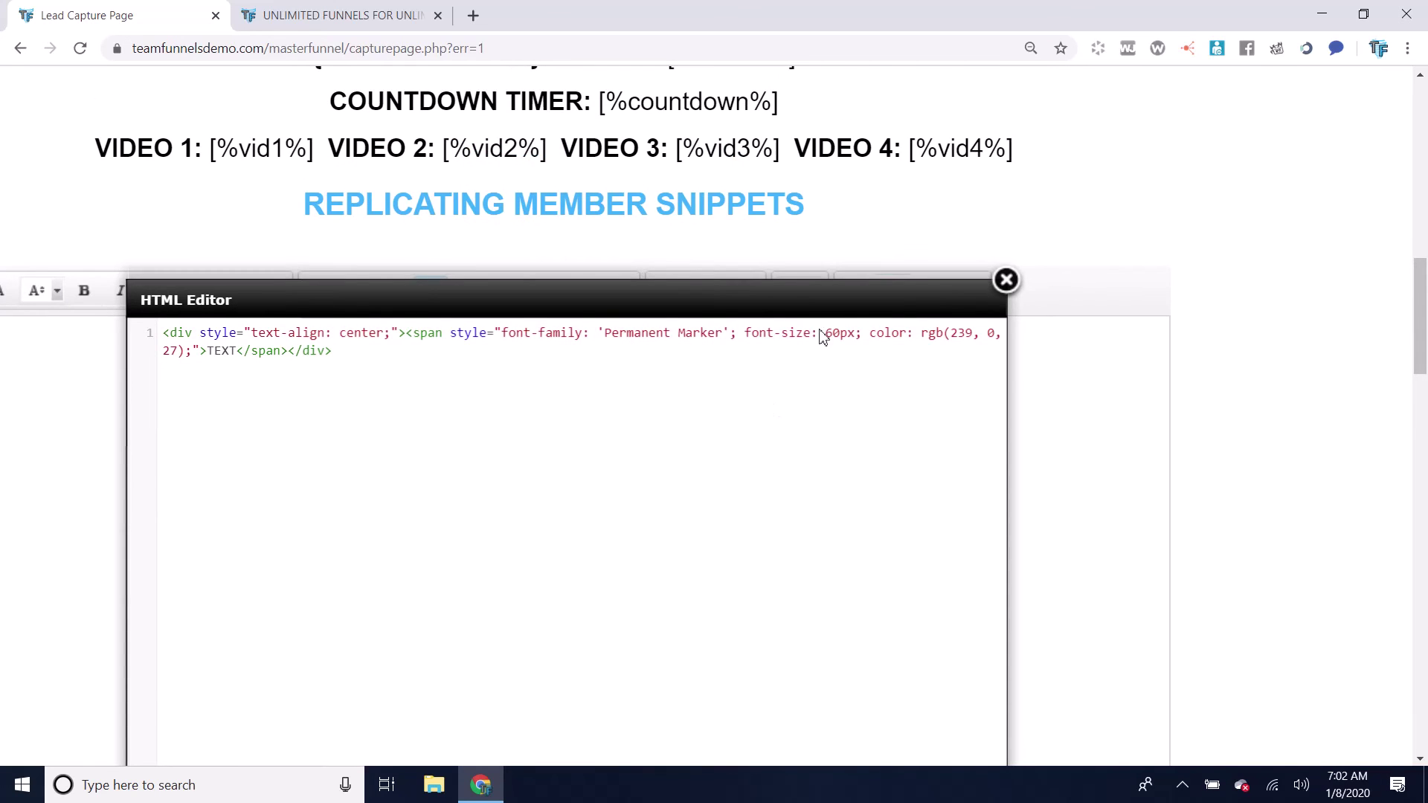
pyautogui.moveTo(872, 336); pyautogui.dragTo(963, 355)
pyautogui.click(965, 362)
pyautogui.moveTo(222, 374); pyautogui.dragTo(188, 353)
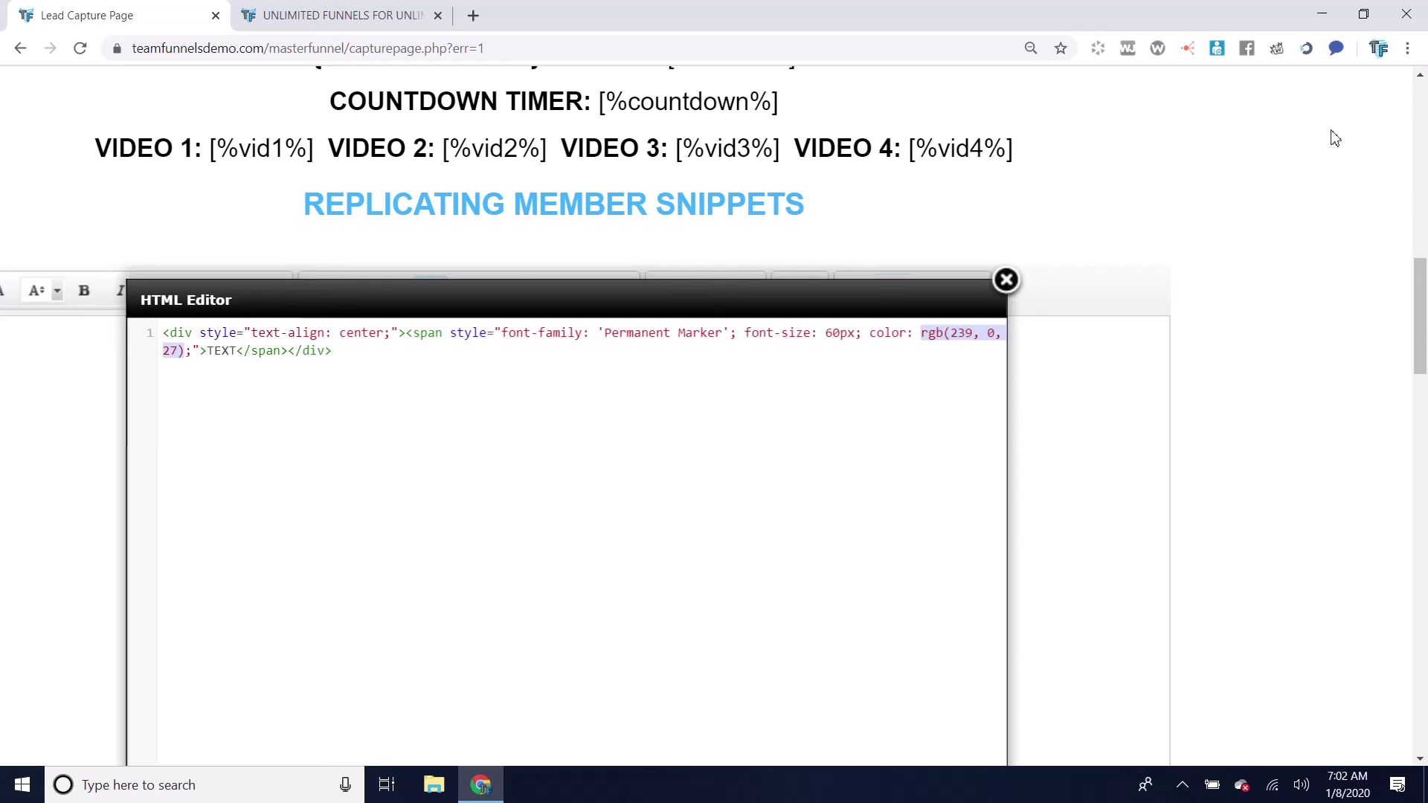
# Zoom the page out and glance at the live lead capture page before returning to its settings
pyautogui.scroll(3, 1298, 195)
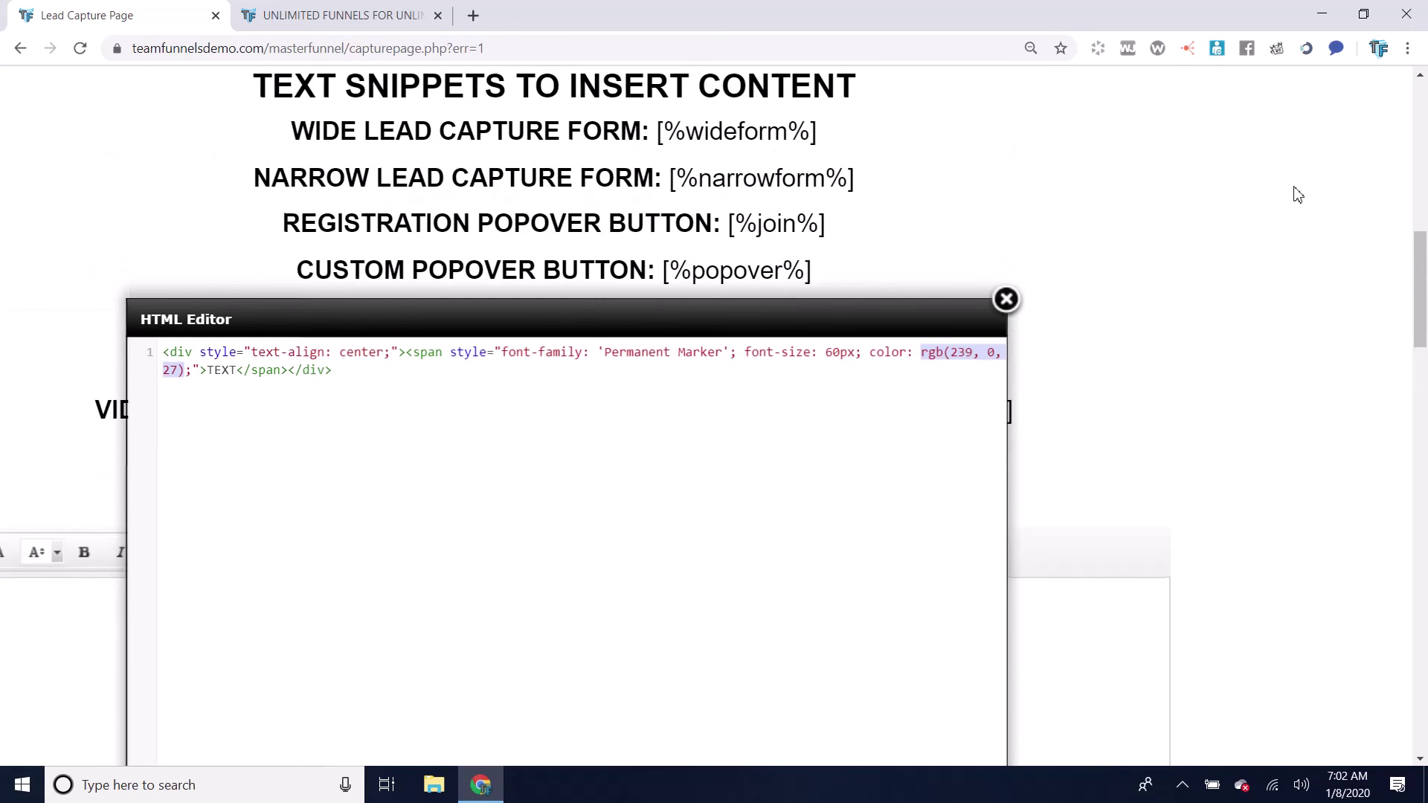
pyautogui.hotkey('ctrl', '-')
pyautogui.hotkey('ctrl', '-')
pyautogui.click(371, 9)
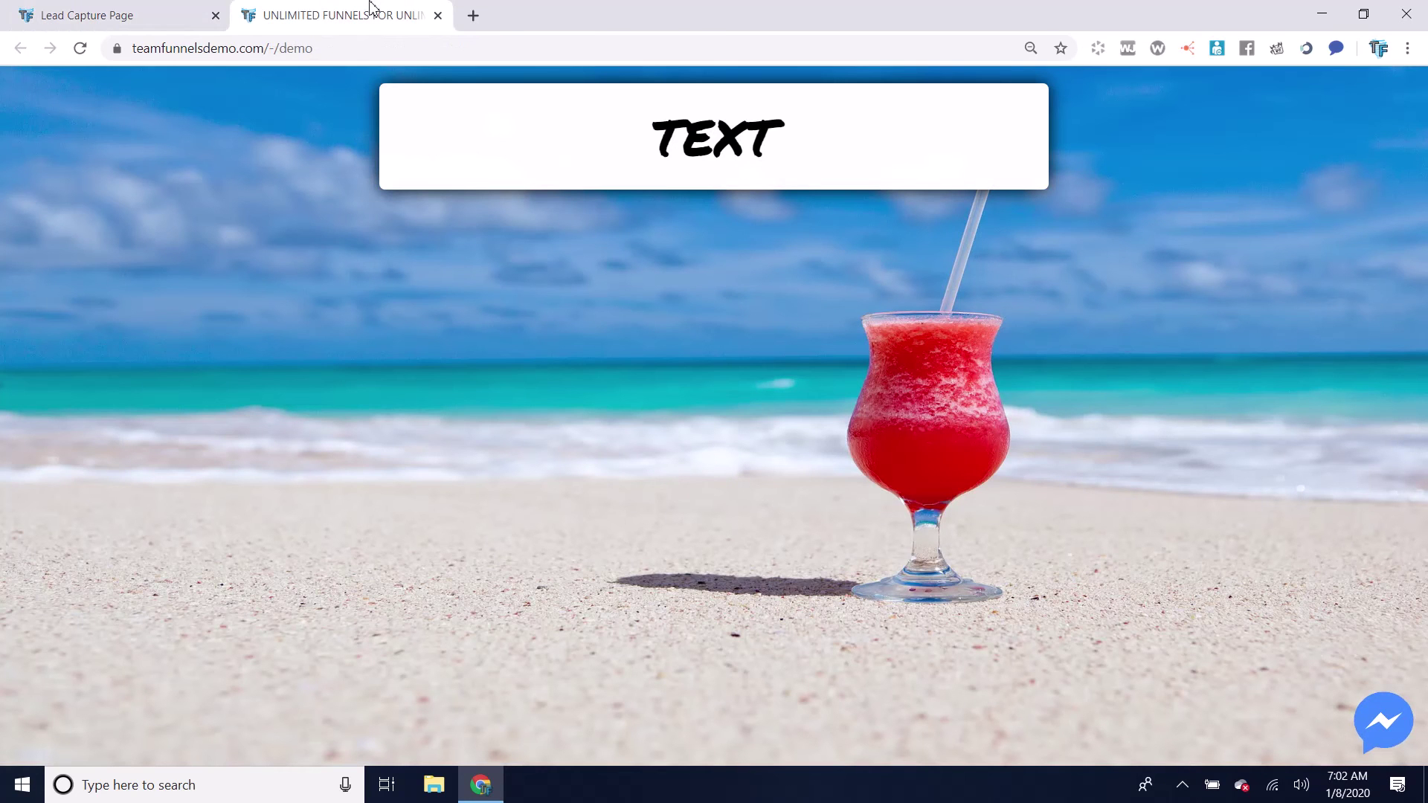
pyautogui.click(136, 15)
# Open Funnel Layout Settings and inspect the lead capture page colour selector (0D35FF, 25%)
pyautogui.scroll(3, 1113, 230)
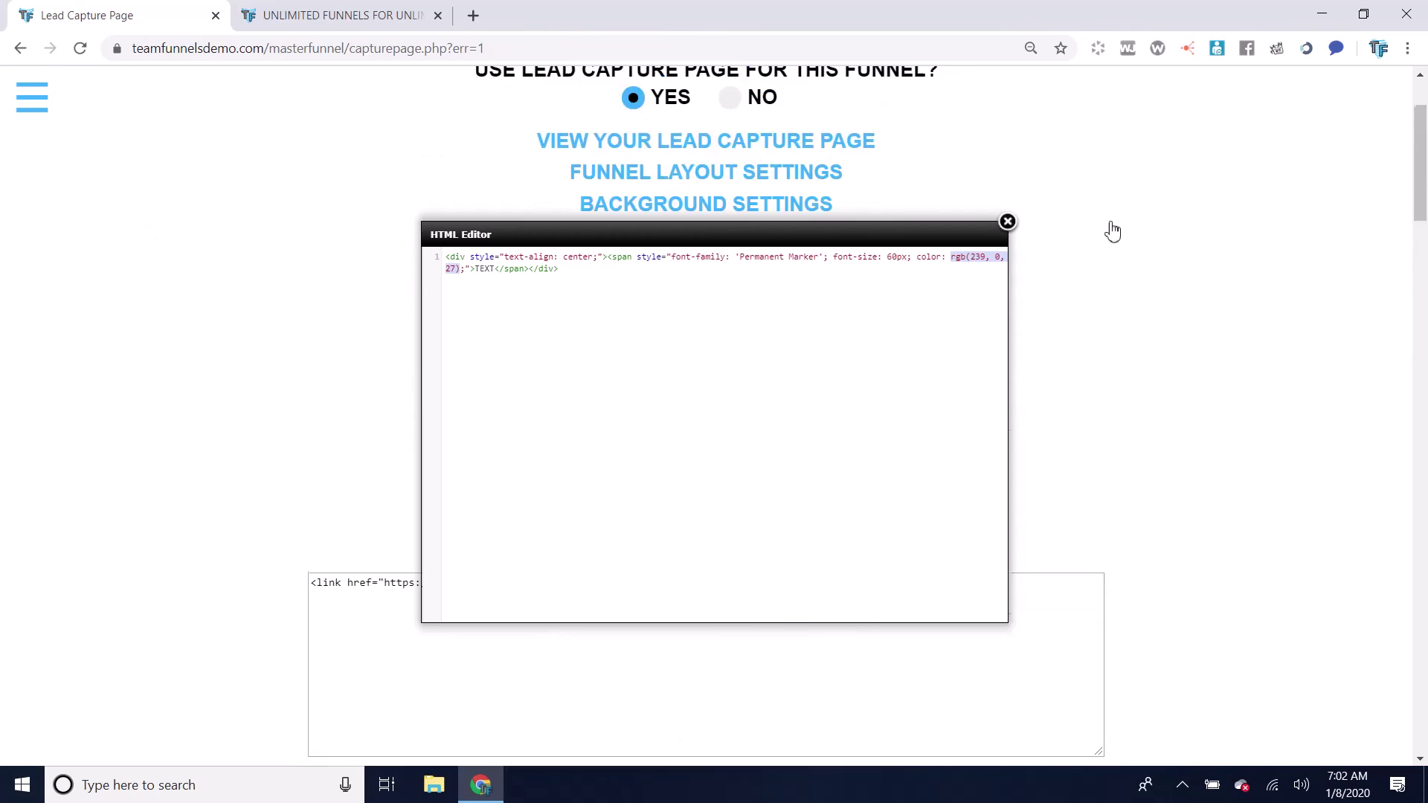
pyautogui.scroll(-1, 1288, 271)
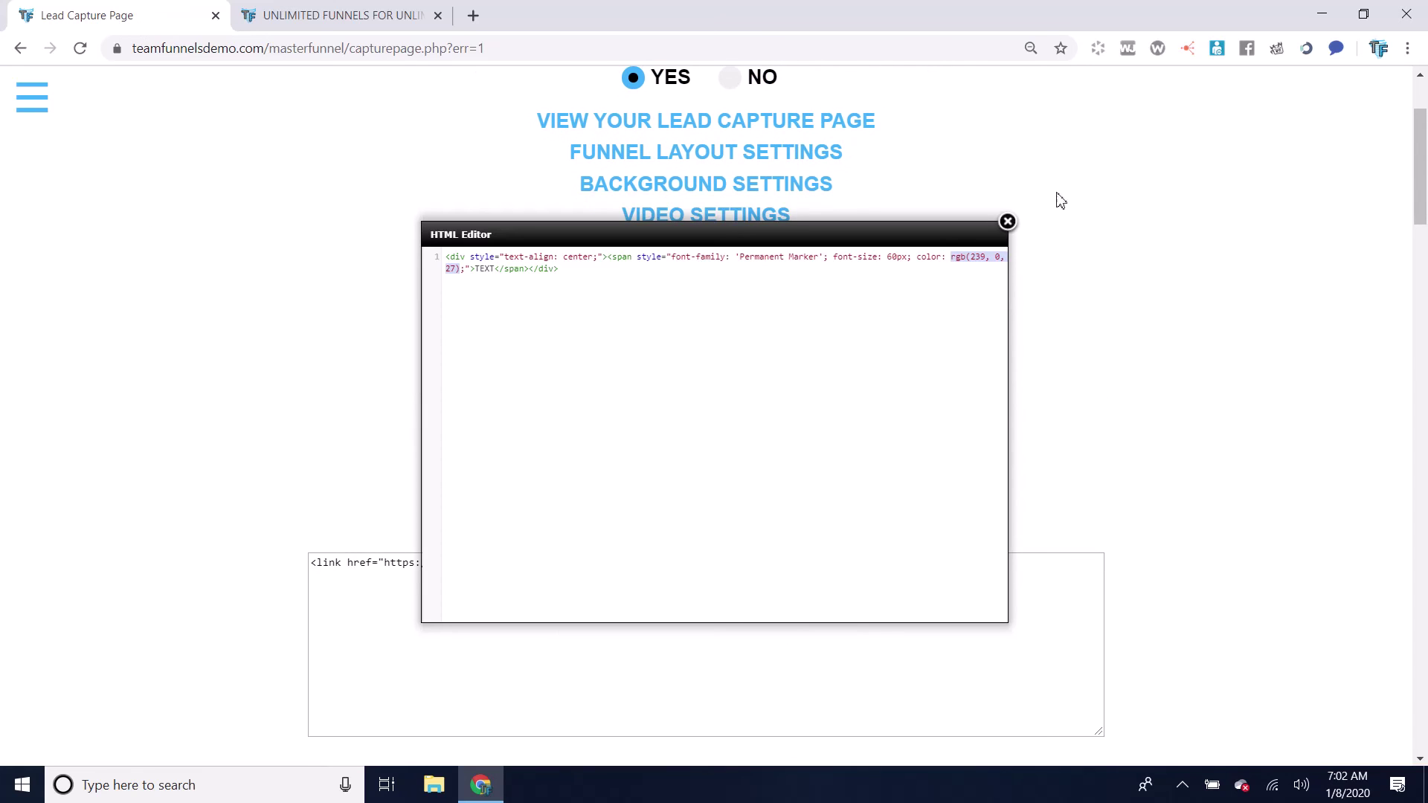
pyautogui.click(798, 153)
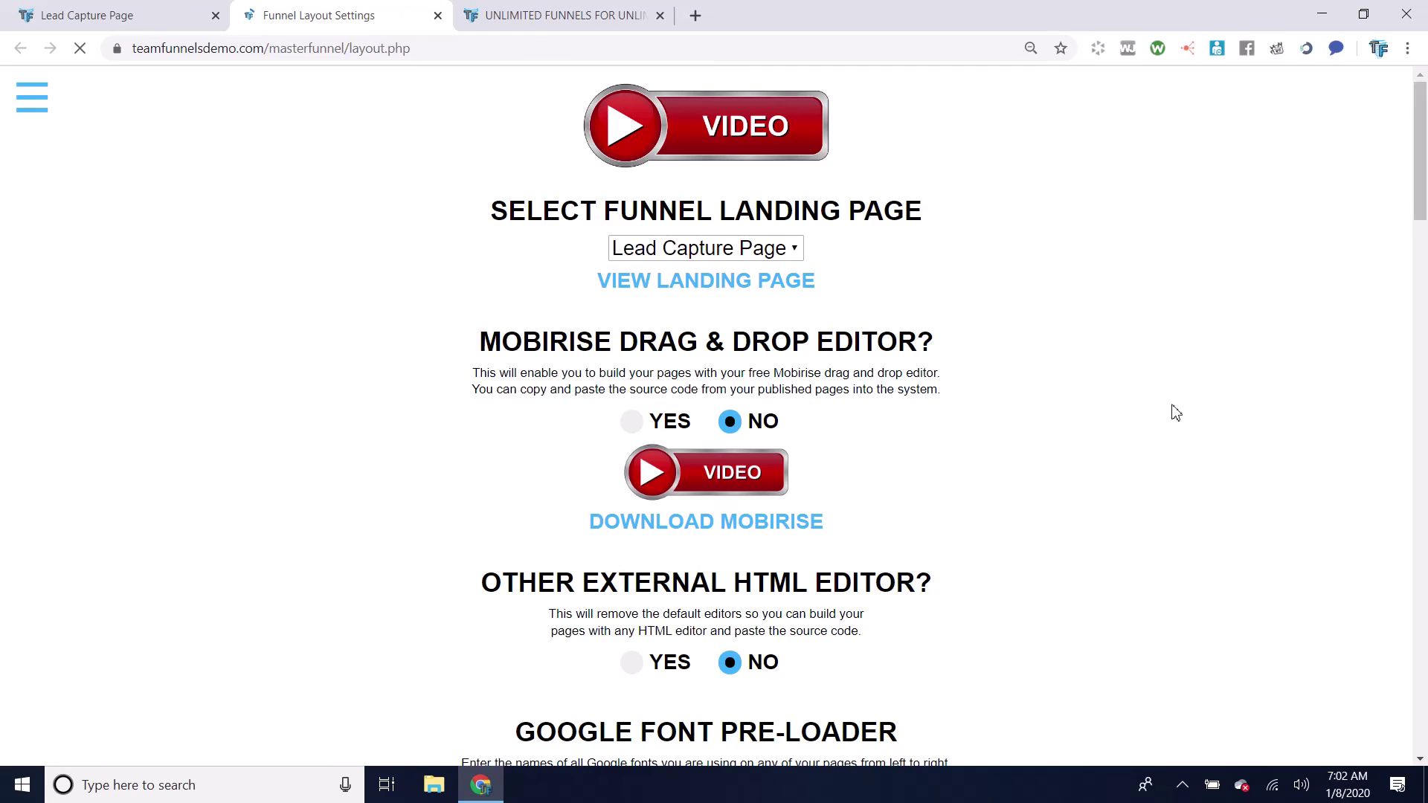
pyautogui.scroll(-12, 1214, 501)
pyautogui.scroll(2, 1220, 505)
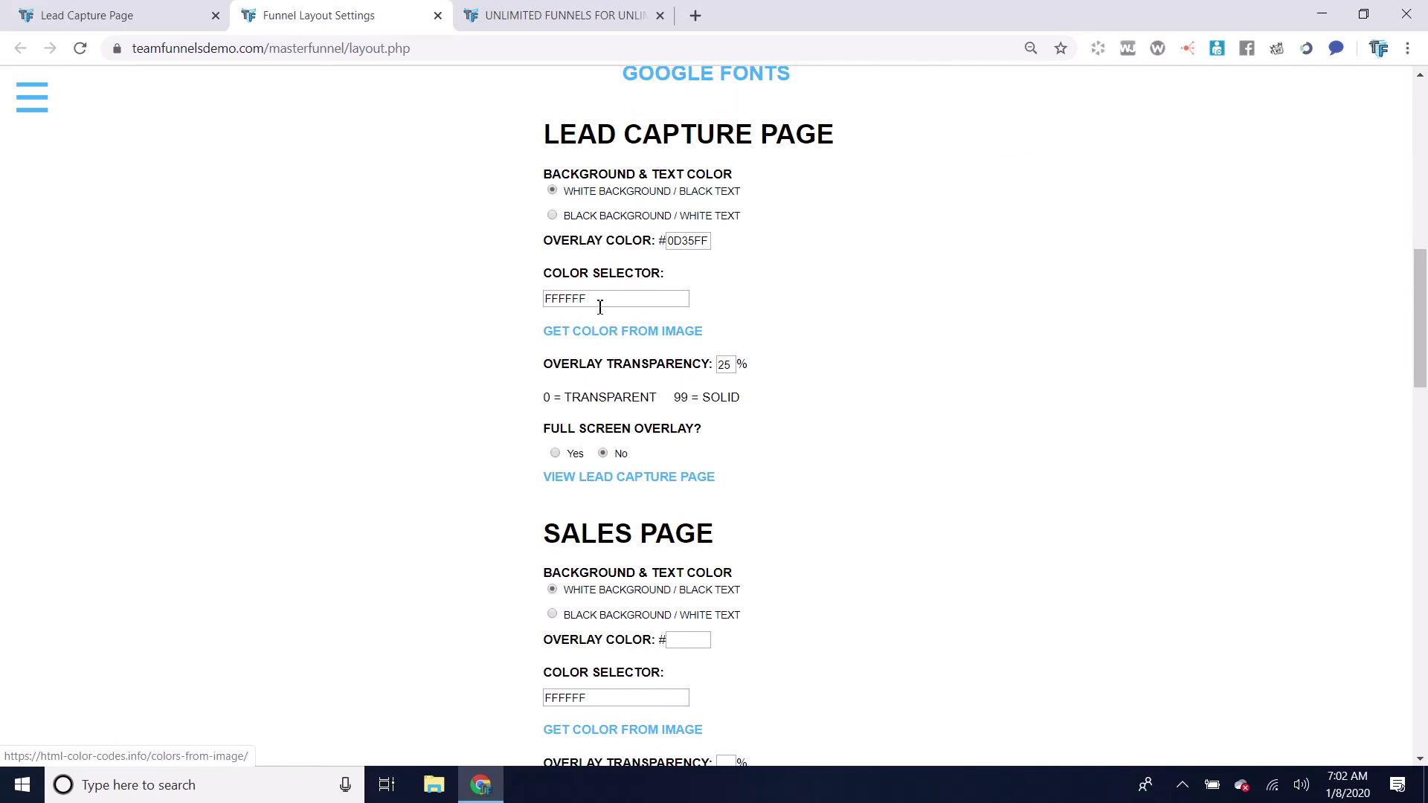
pyautogui.click(600, 300)
pyautogui.click(1003, 348)
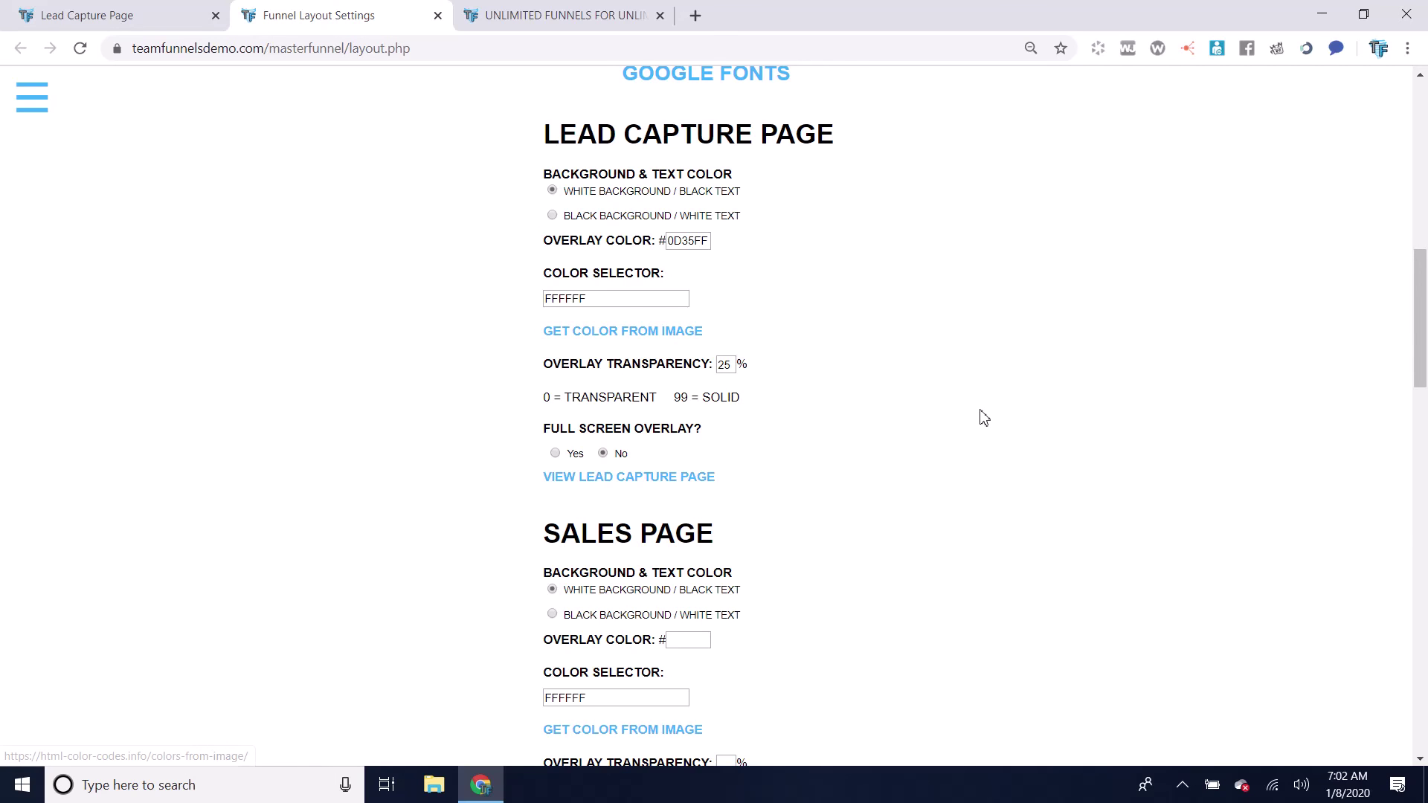
# Upload the TeamFunnelsVid image from the Desktop into Colors From Image
pyautogui.scroll(1, 981, 415)
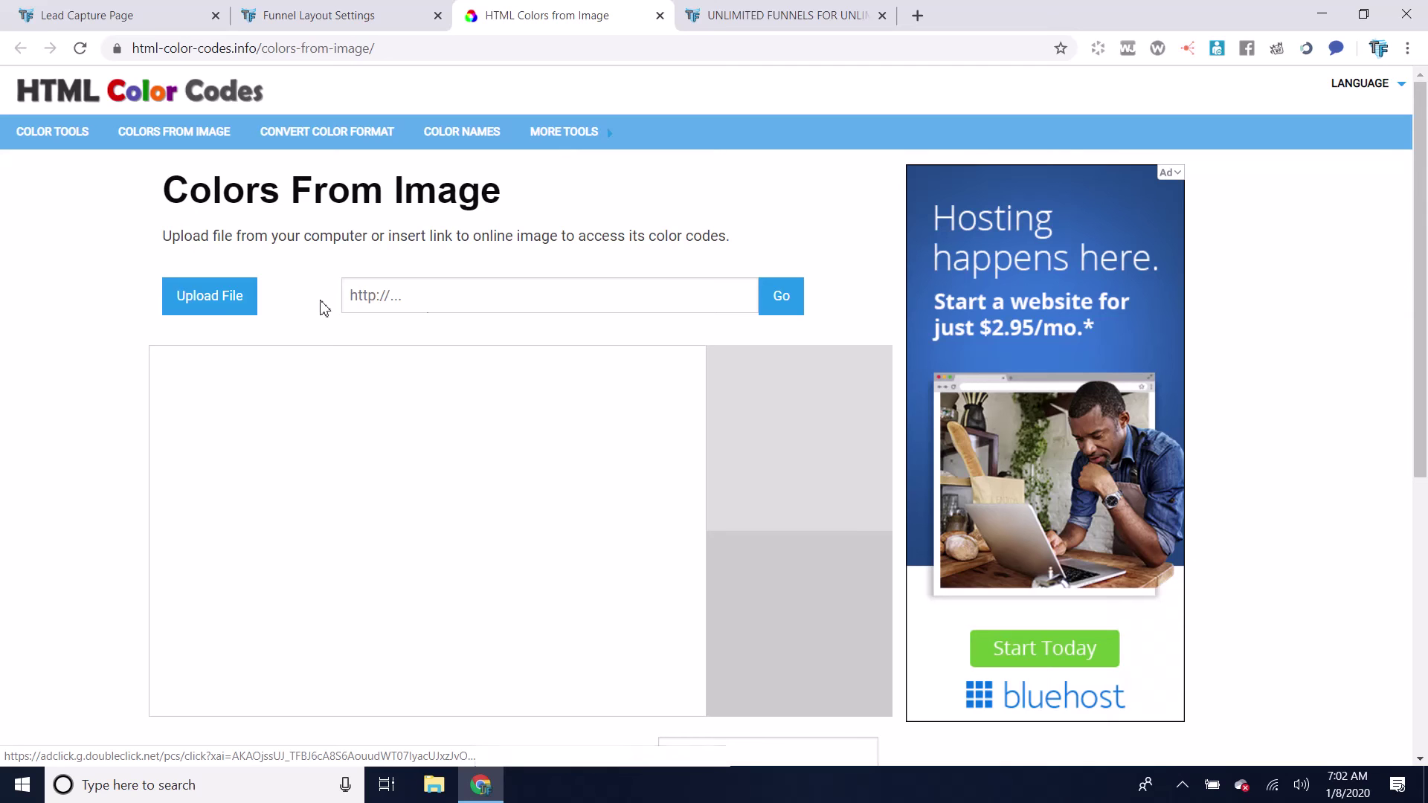
pyautogui.click(232, 301)
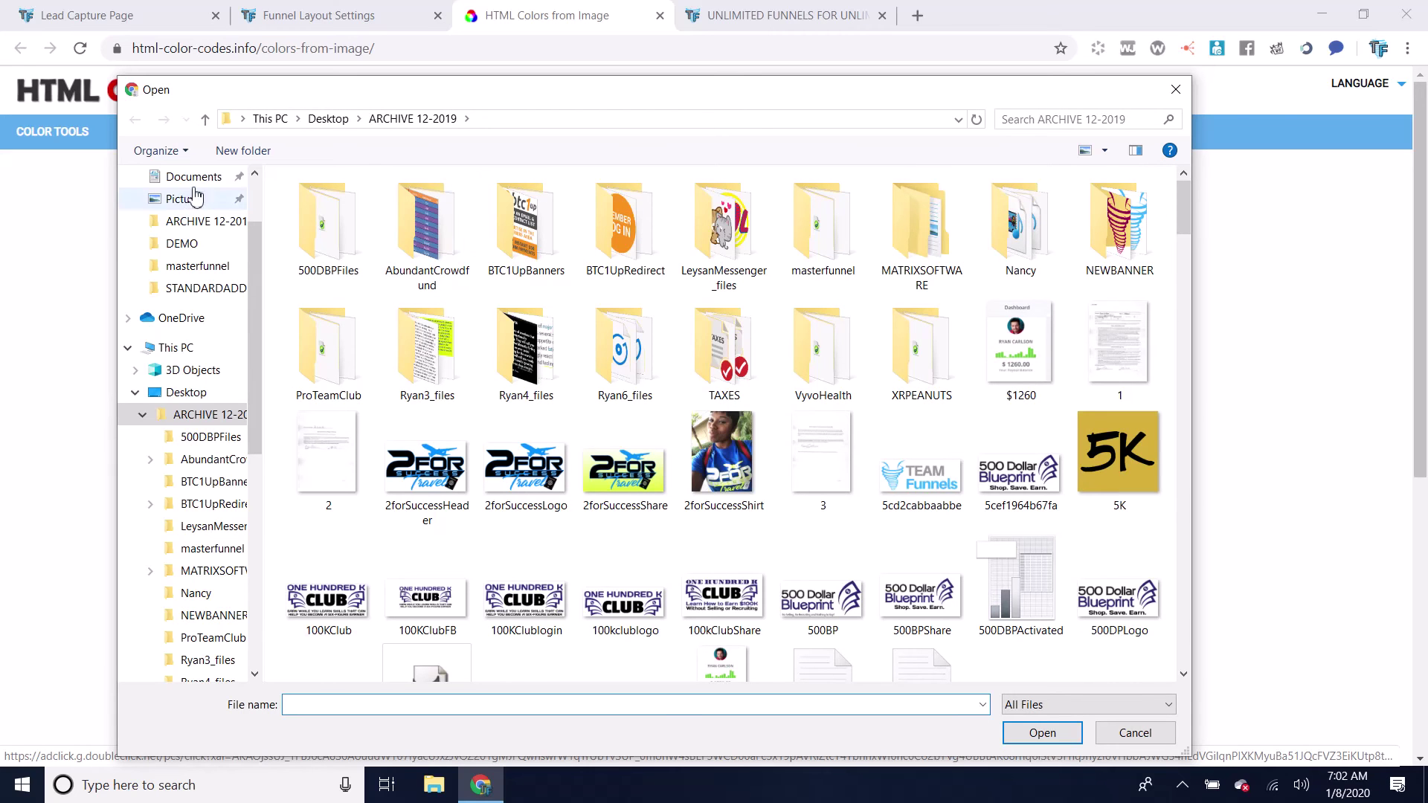
pyautogui.scroll(3, 260, 318)
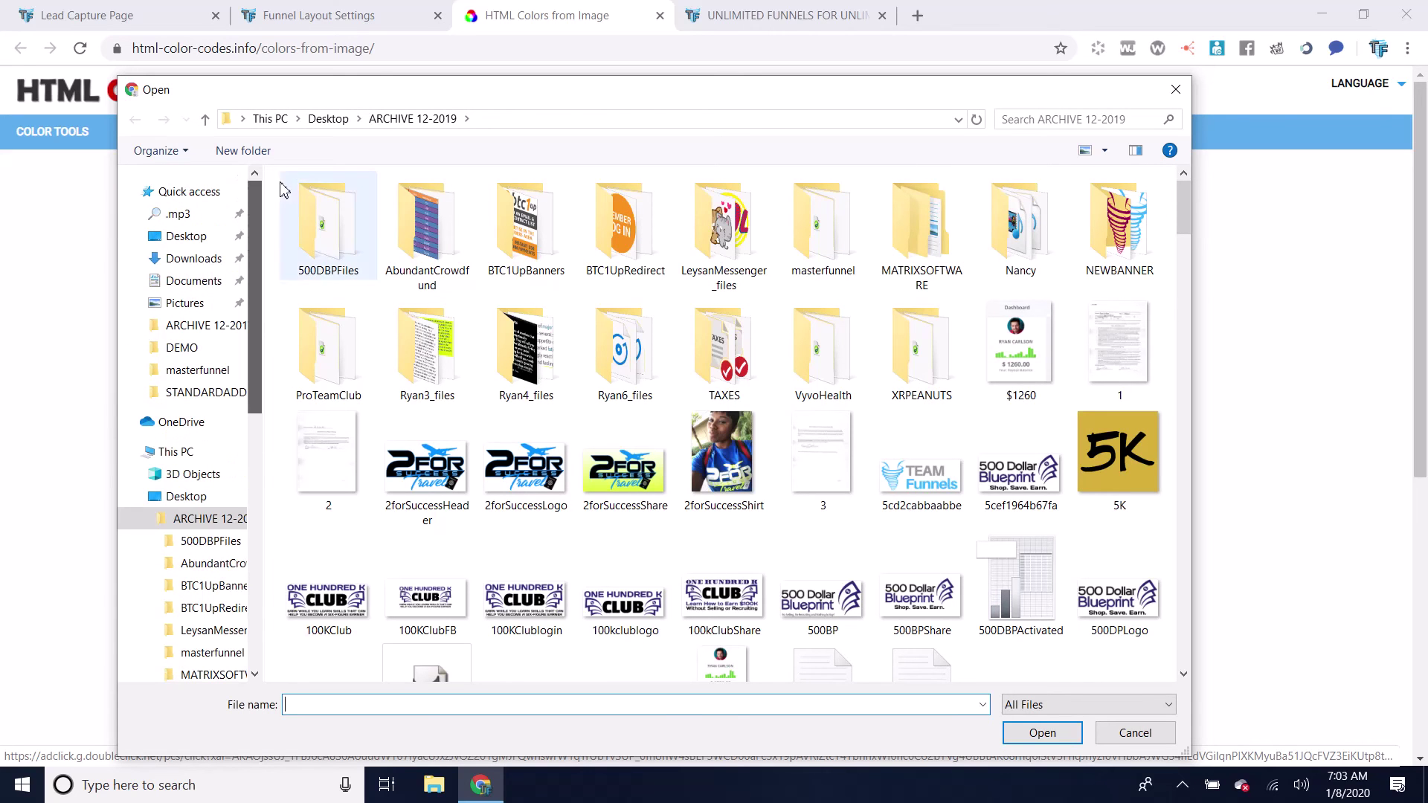
pyautogui.click(191, 241)
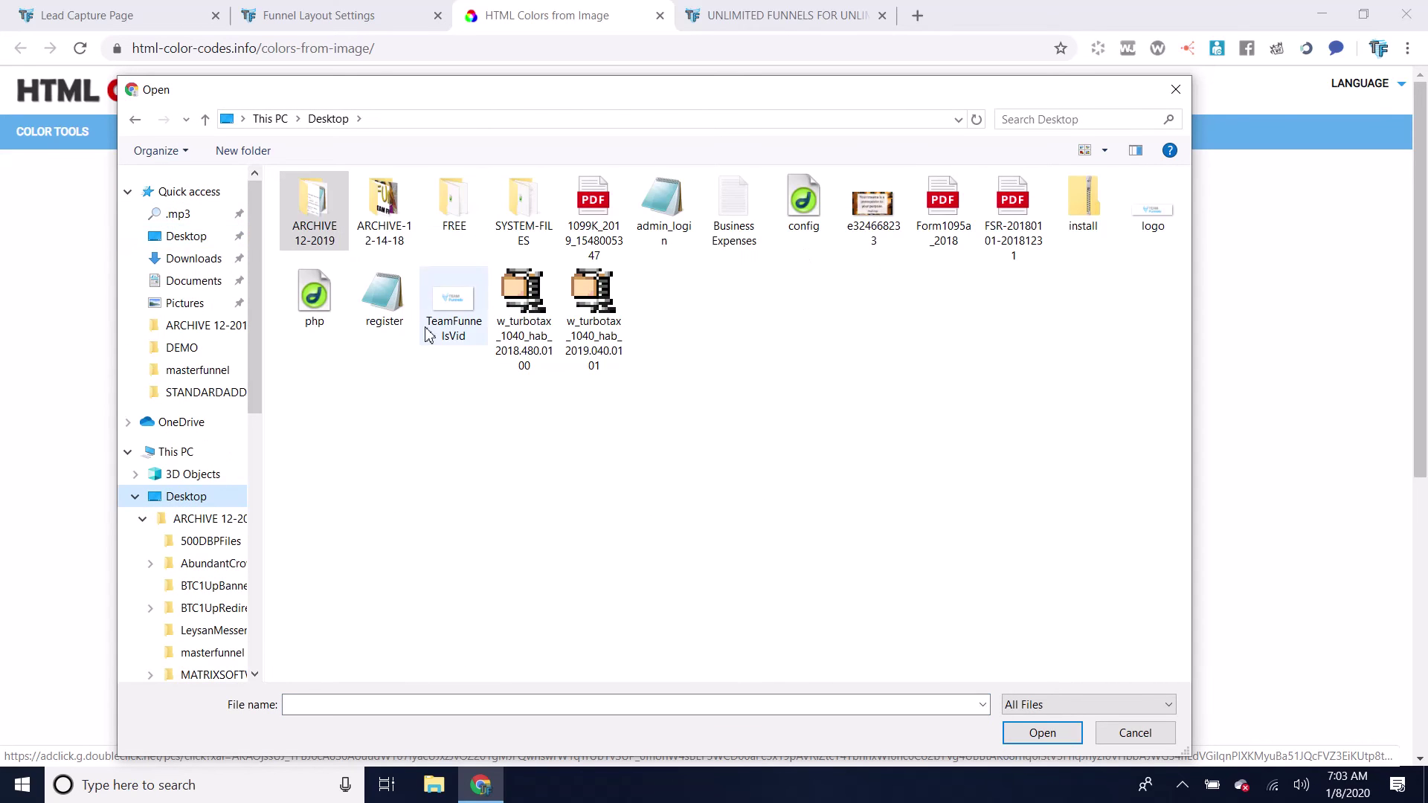
pyautogui.click(446, 313)
pyautogui.doubleClick(446, 312)
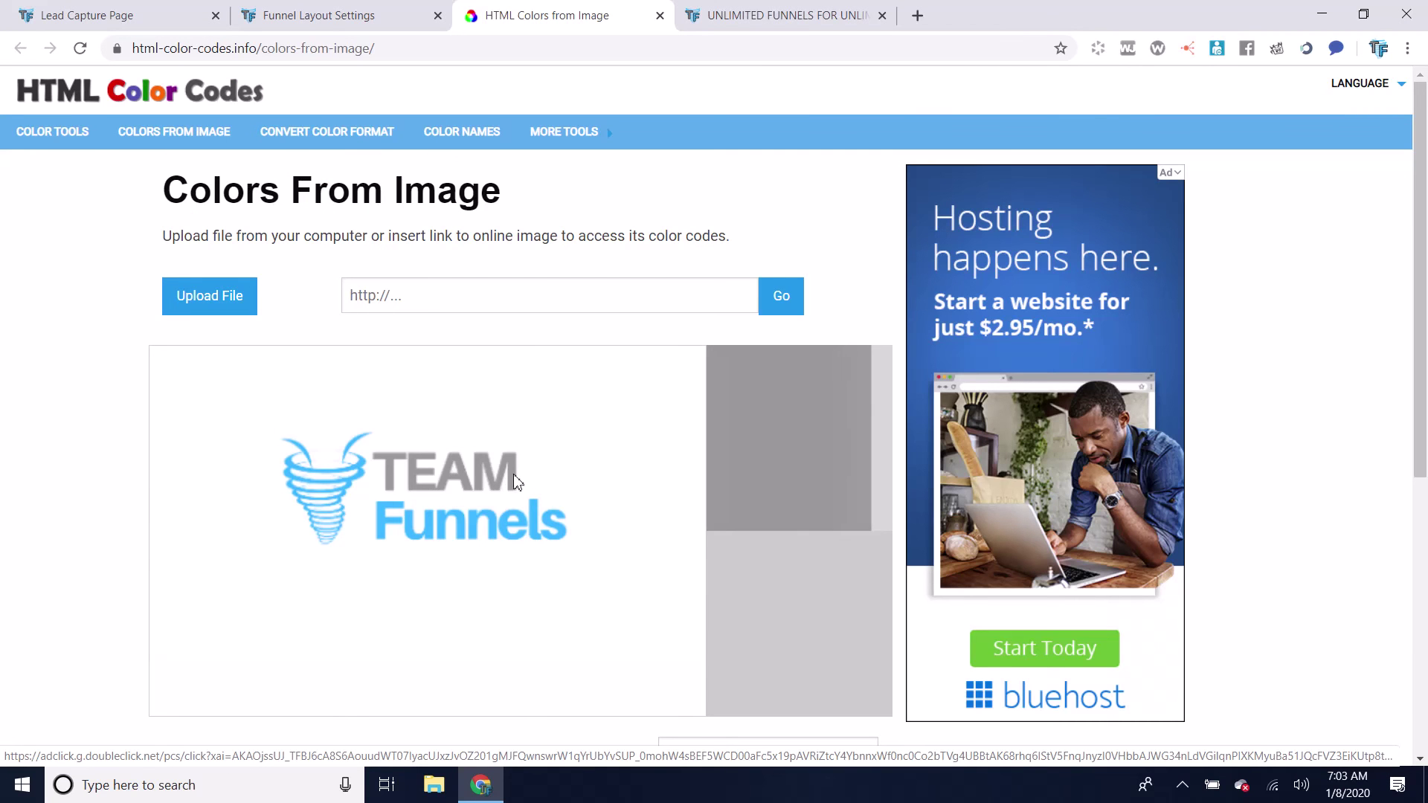
# Sample the blue Funnels lettering and select its colour code #38B6FF
pyautogui.click(534, 519)
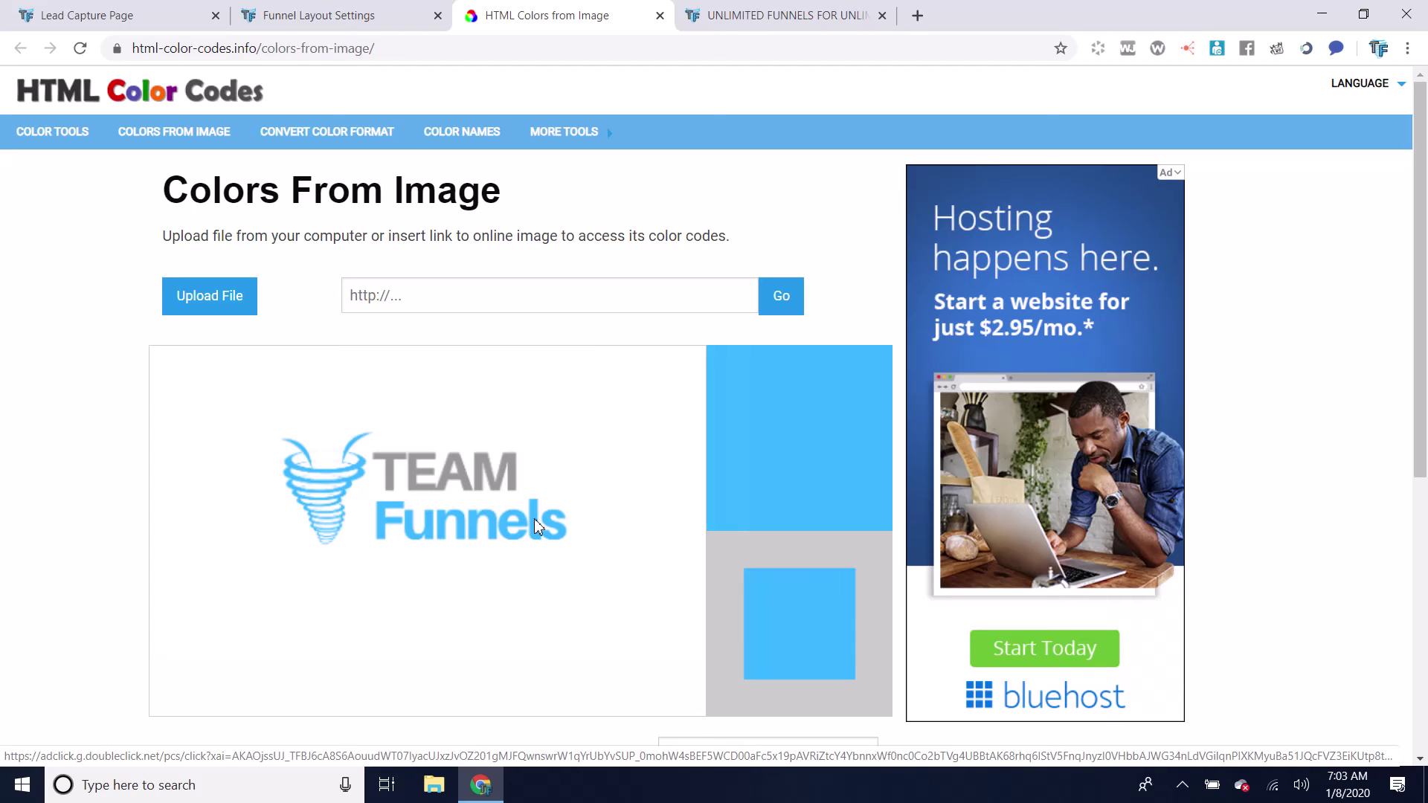
pyautogui.scroll(-2, 1374, 498)
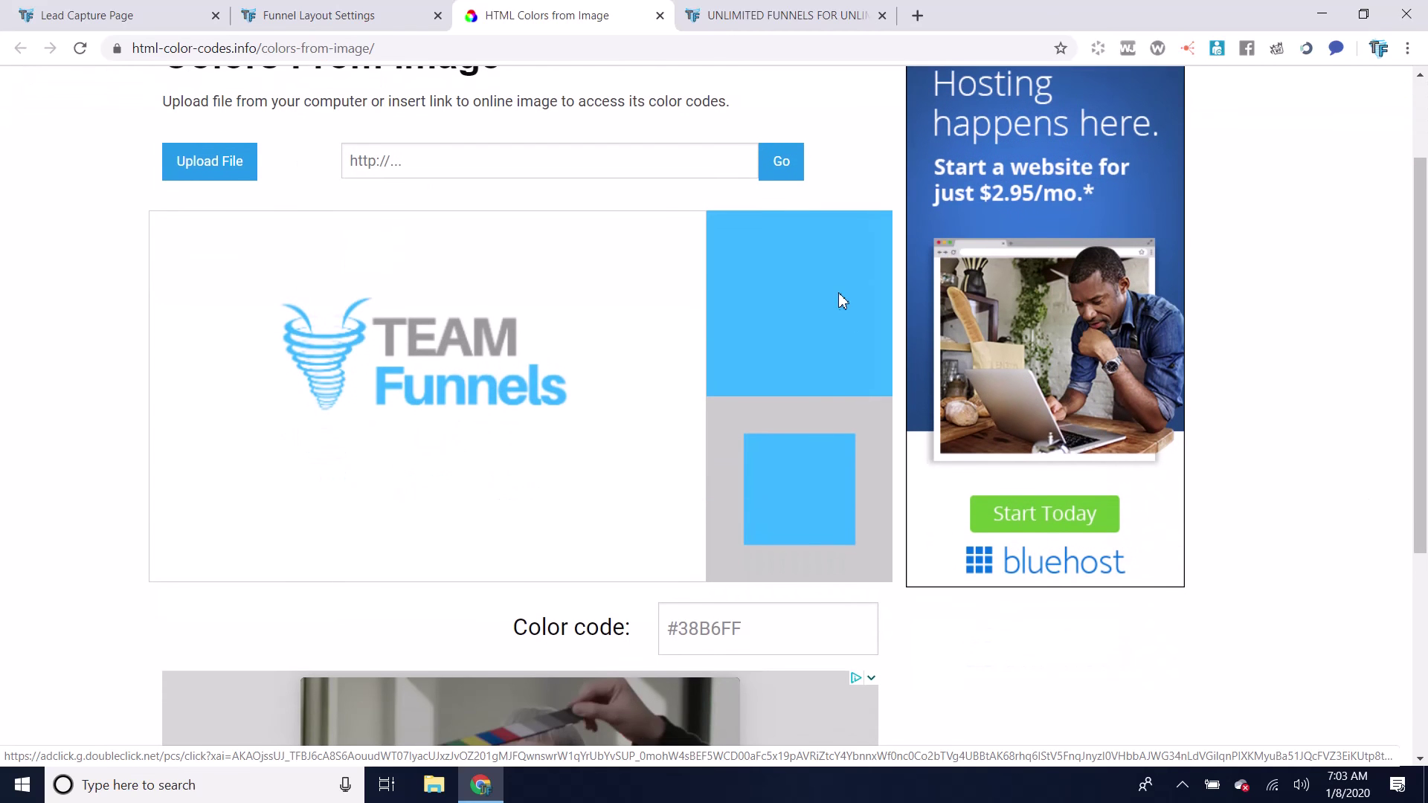
pyautogui.moveTo(758, 633); pyautogui.dragTo(644, 638)
pyautogui.hotkey('ctrl', 'c')
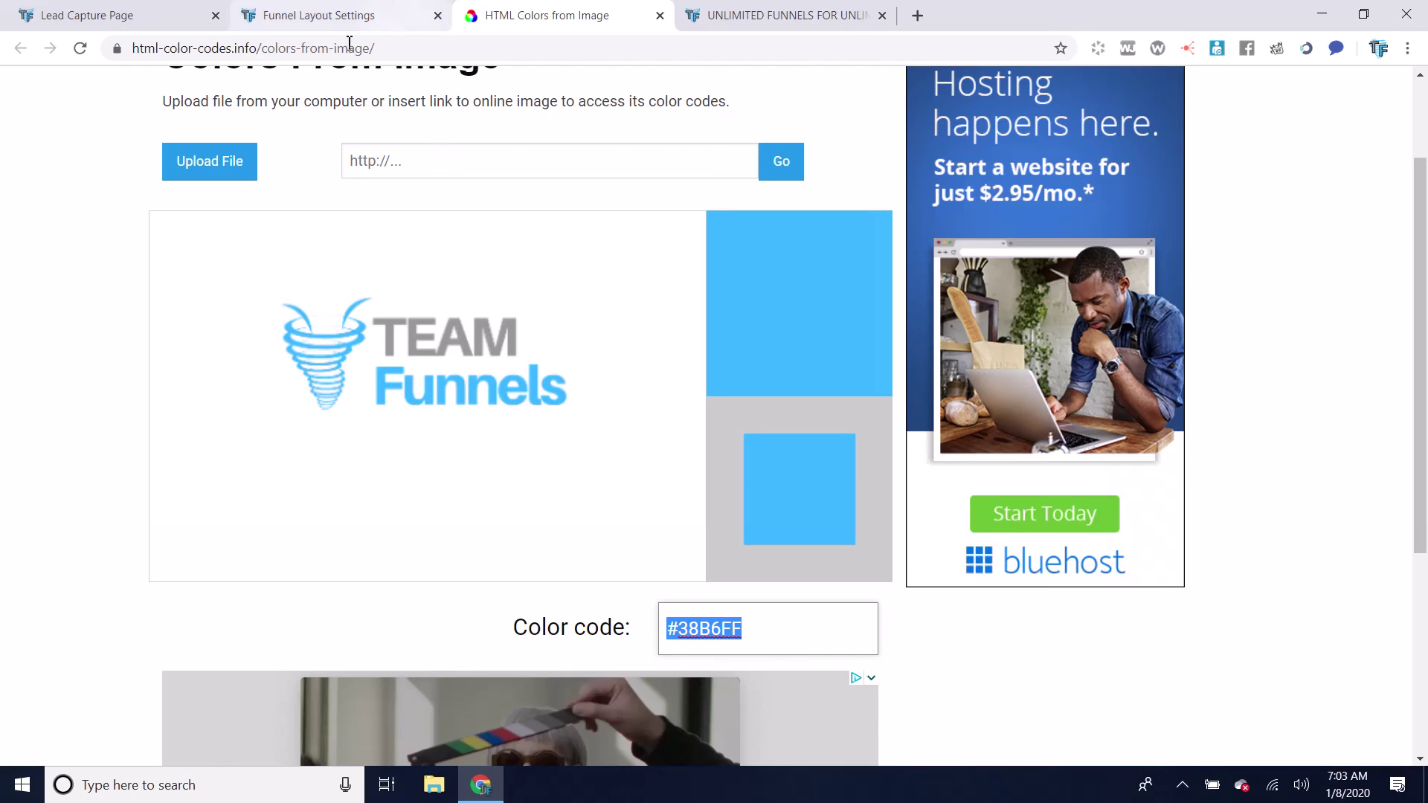
# Replace rgb(239, 0, 27) in the heading's HTML with the pasted #38B6FF
pyautogui.click(139, 20)
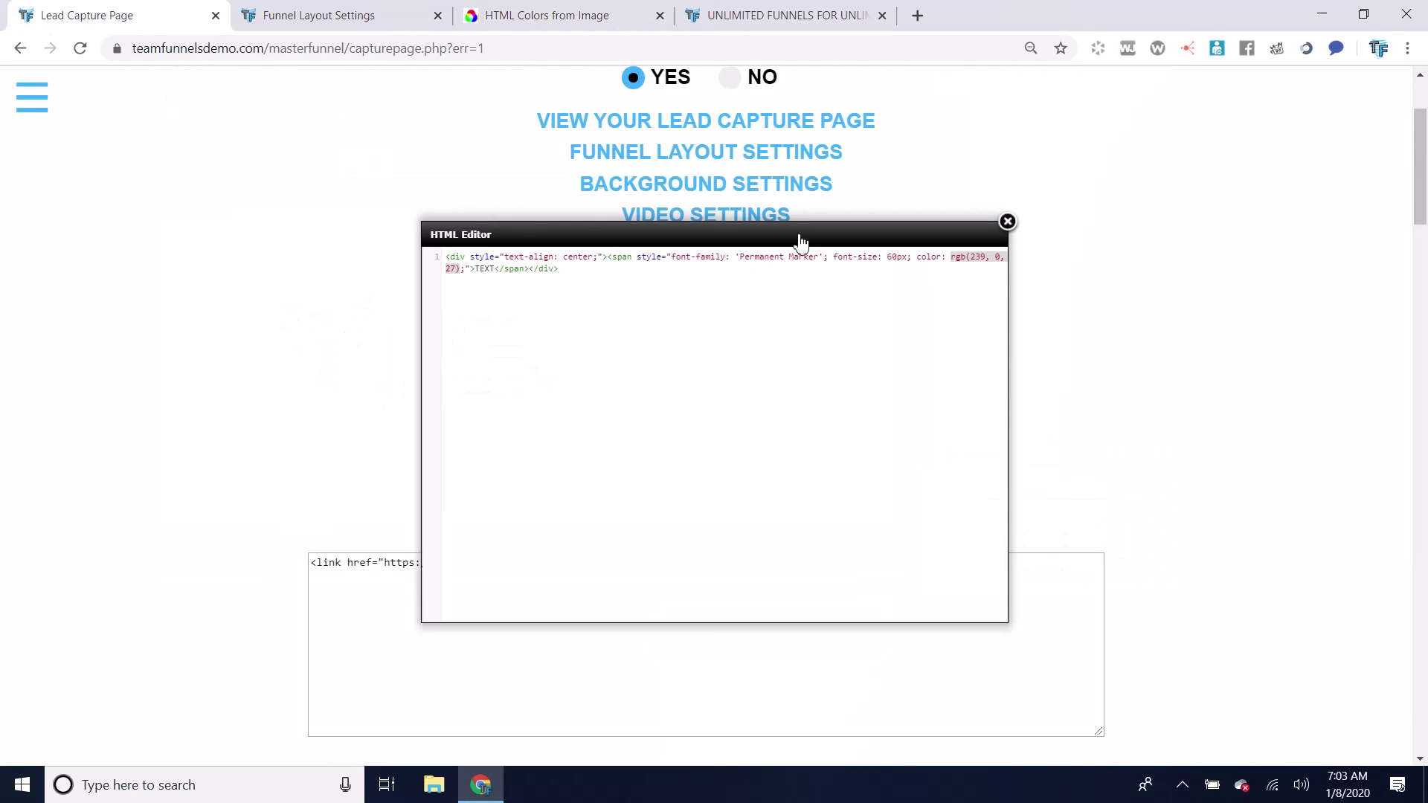
pyautogui.hotkey('ctrl', '+')
pyautogui.hotkey('ctrl', '+')
pyautogui.hotkey('ctrl', '+')
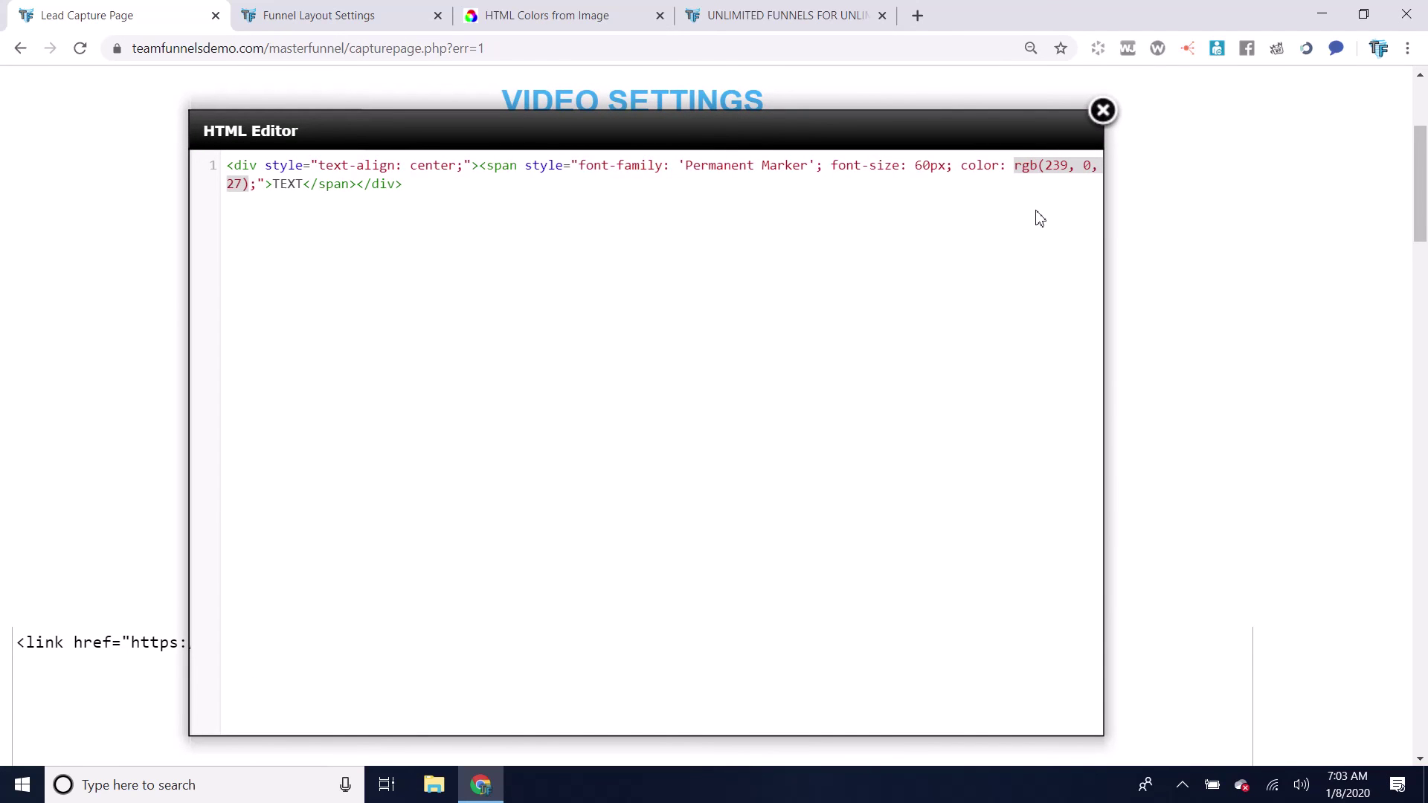
pyautogui.click(1020, 175)
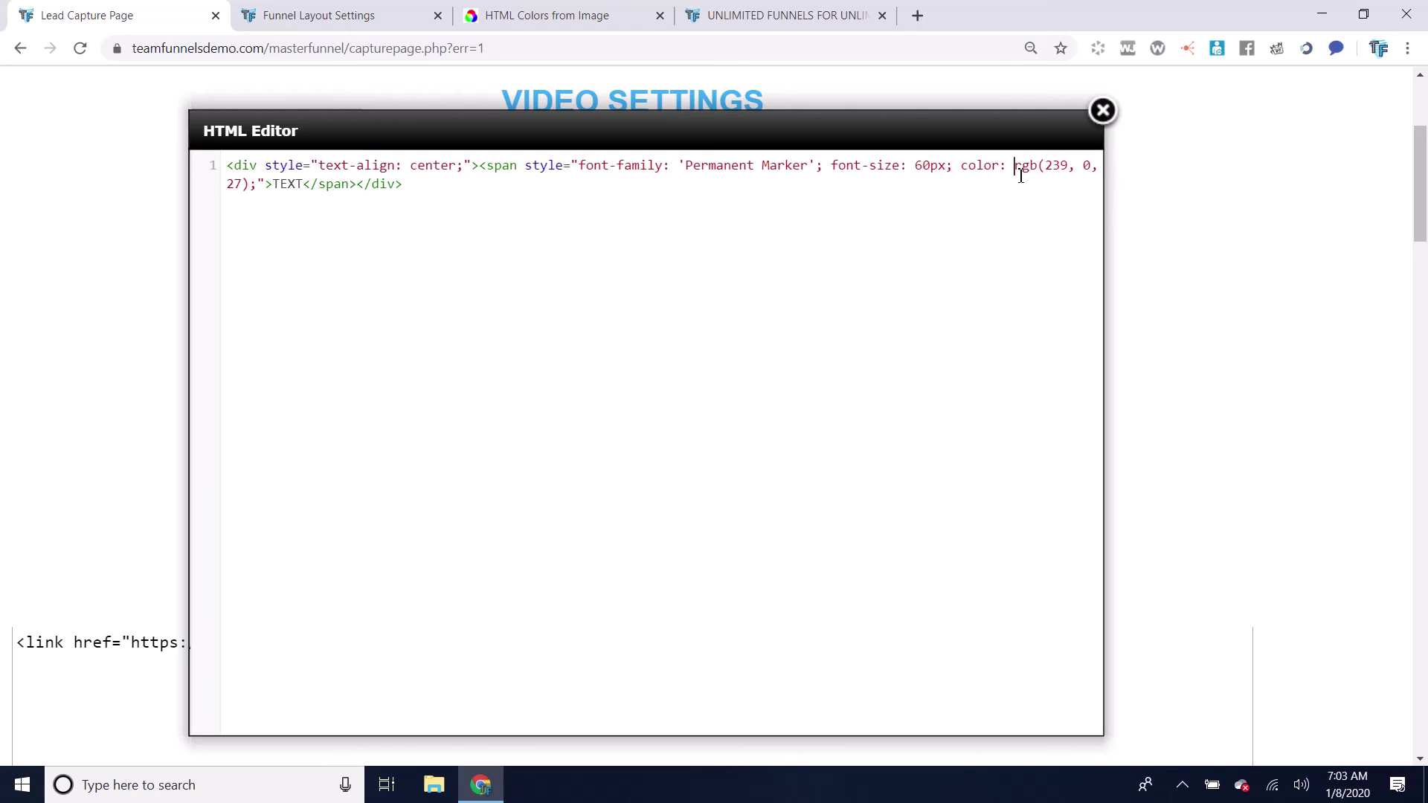
pyautogui.moveTo(1020, 173); pyautogui.dragTo(379, 242)
pyautogui.moveTo(257, 192); pyautogui.dragTo(252, 184)
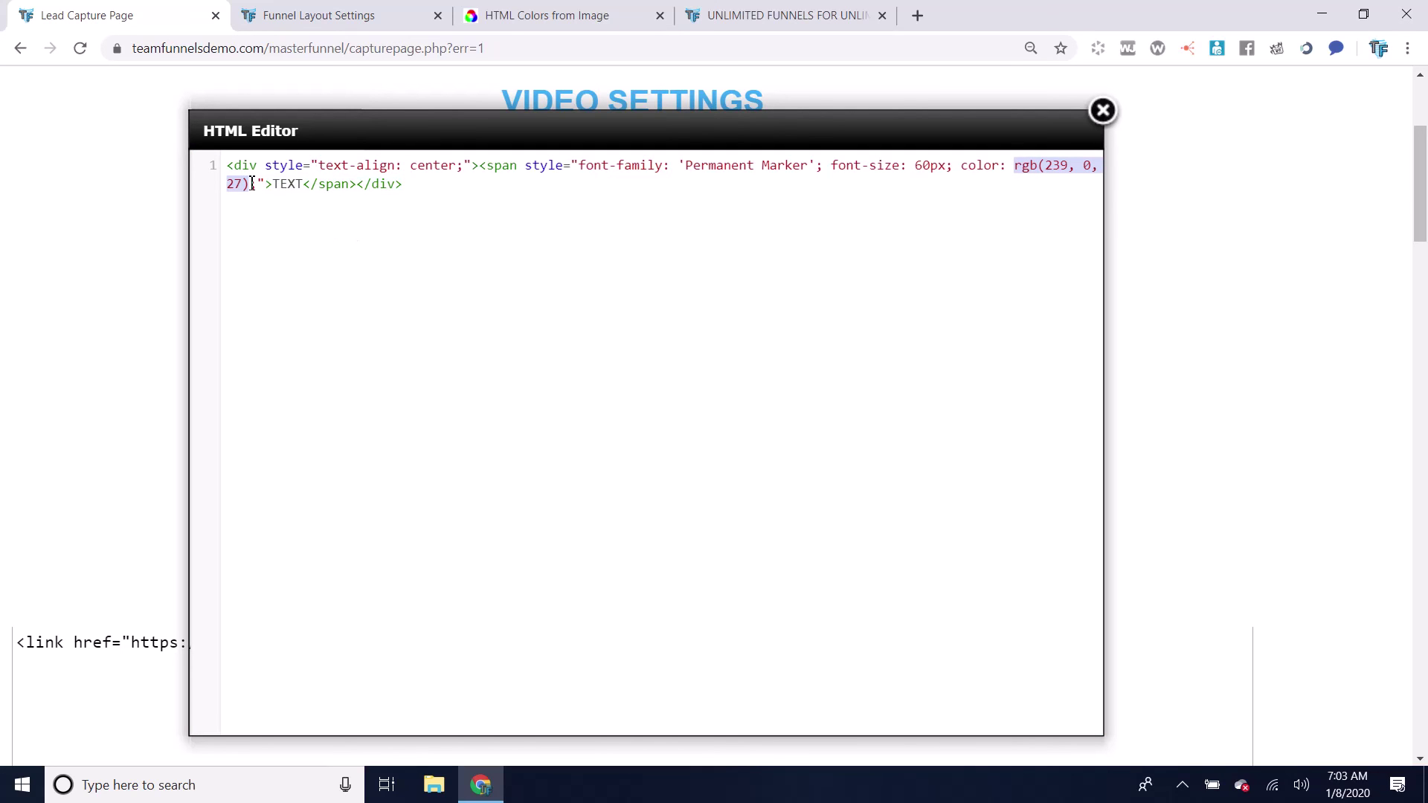
pyautogui.hotkey('ctrl', 'v')
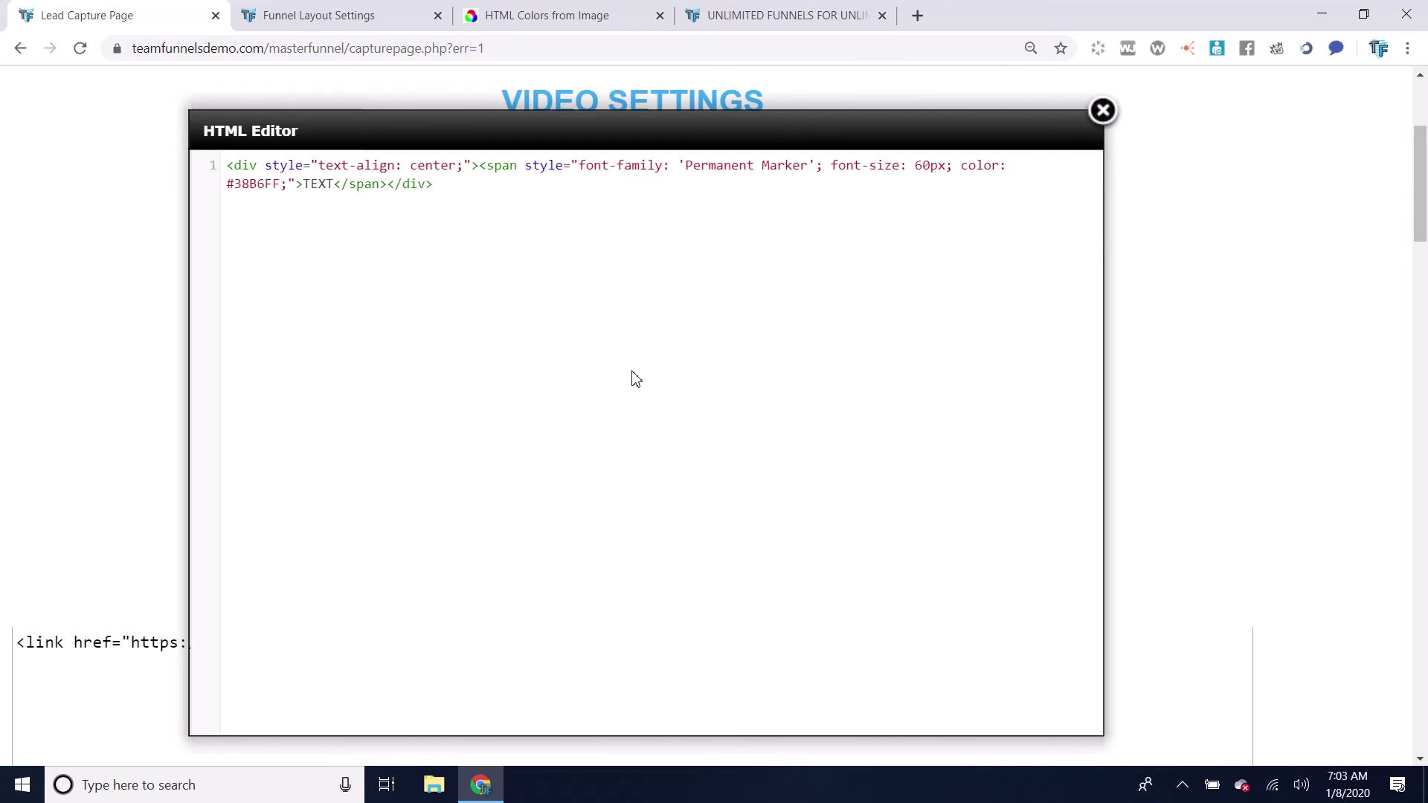
# Move the color property onto its own line in the HTML source
pyautogui.hotkey('ctrl', '+')
pyautogui.hotkey('ctrl', '+')
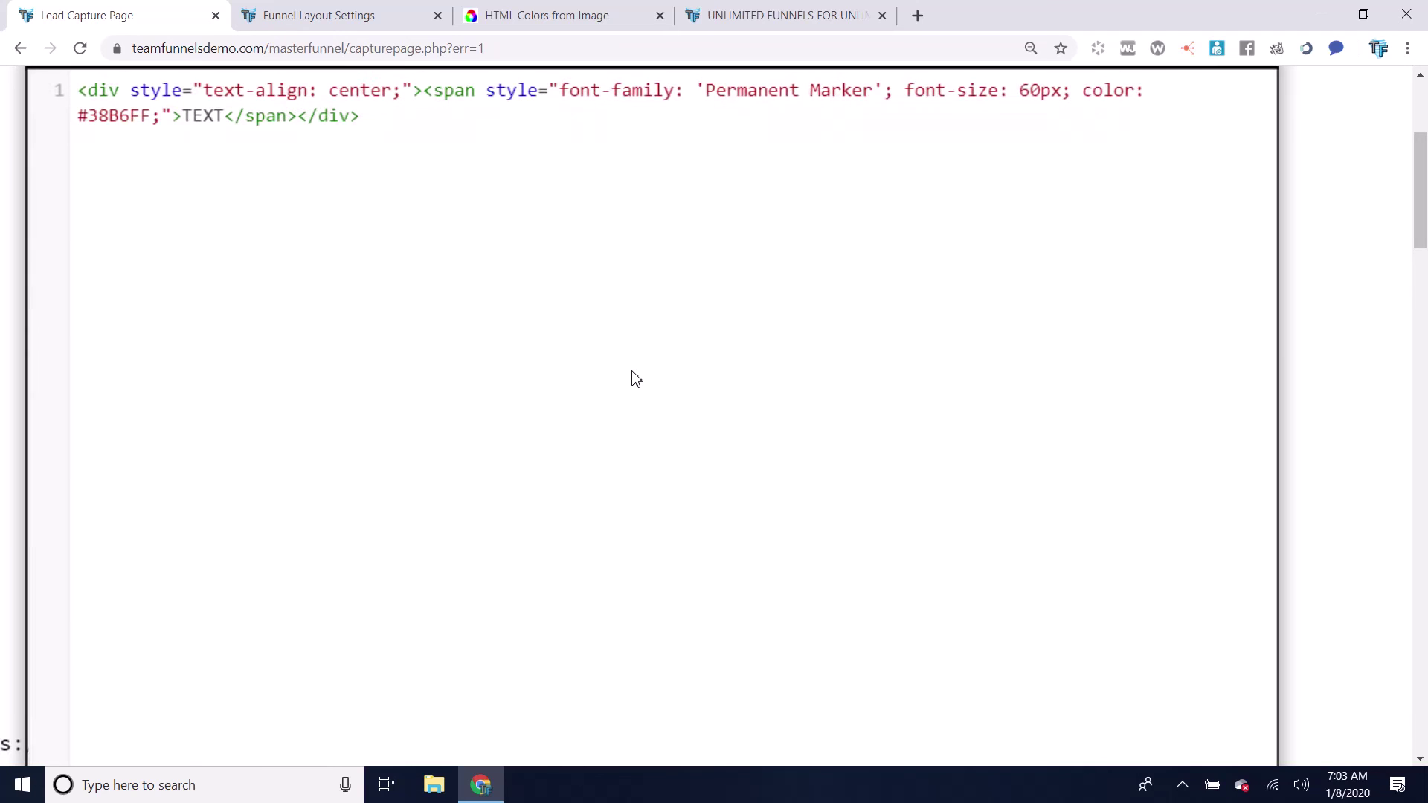
pyautogui.click(1084, 90)
pyautogui.press('Return')
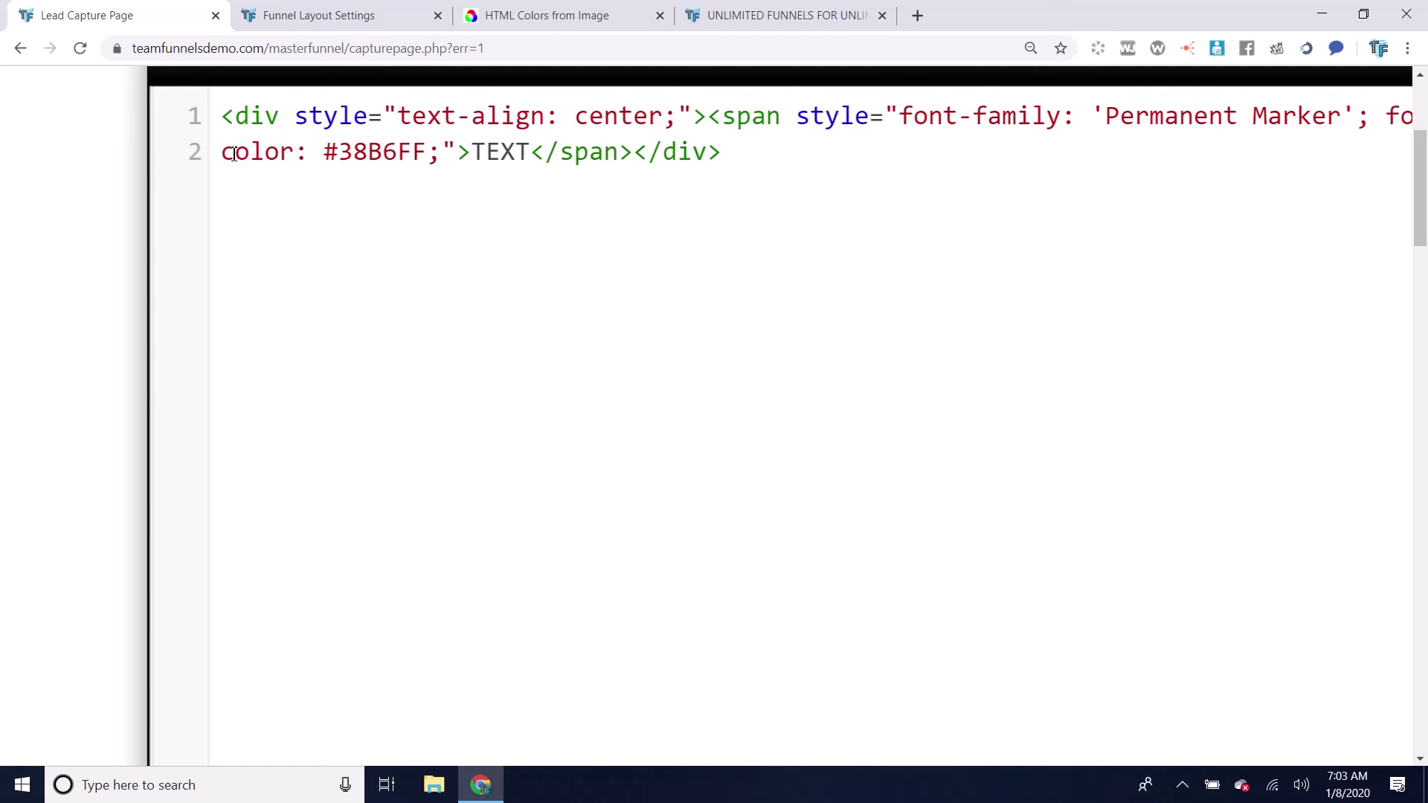
pyautogui.moveTo(225, 154); pyautogui.dragTo(442, 151)
pyautogui.click(311, 158)
pyautogui.click(484, 218)
# Pick bright red FF0D0D in the layout settings colour picker and copy its value
pyautogui.click(583, 15)
pyautogui.click(387, 17)
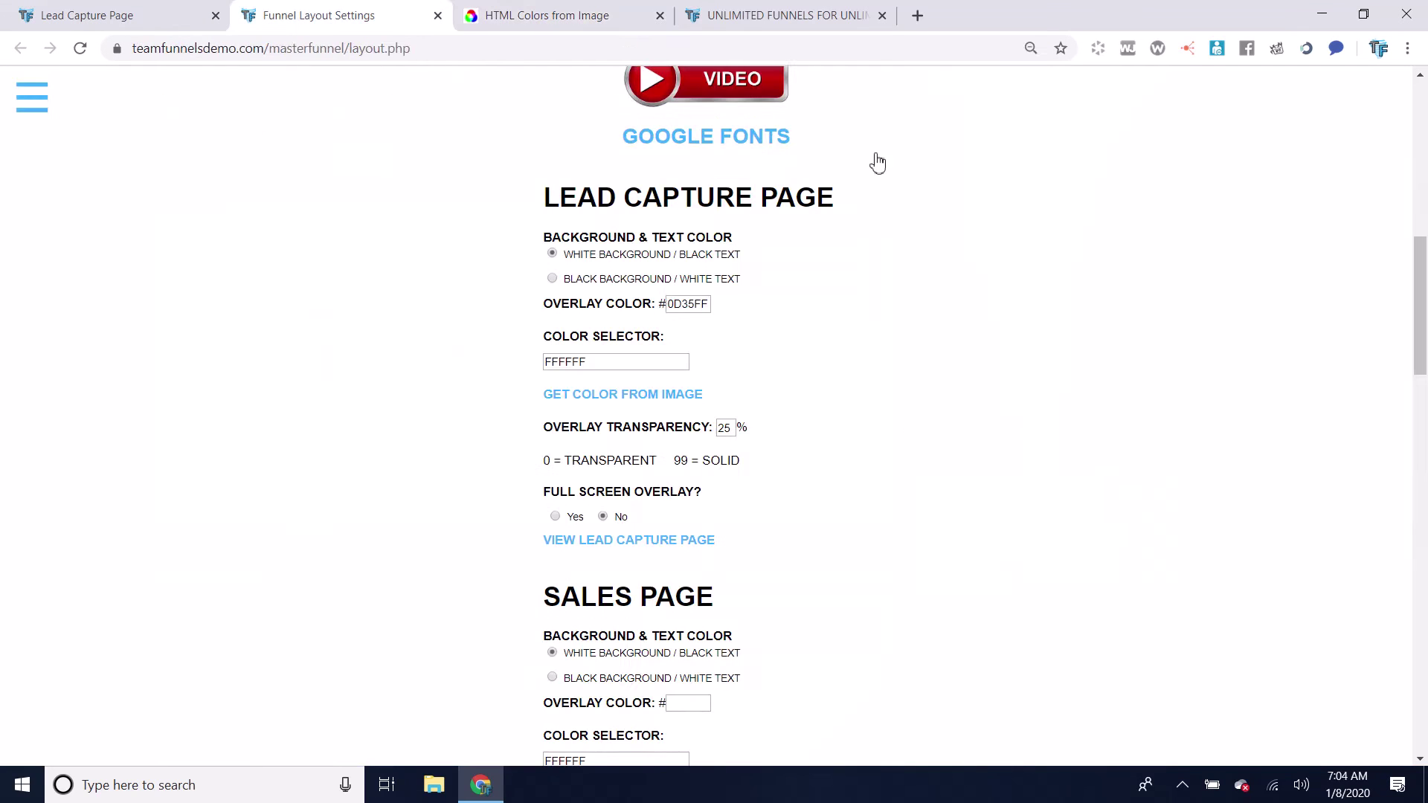
pyautogui.scroll(-4, 1108, 459)
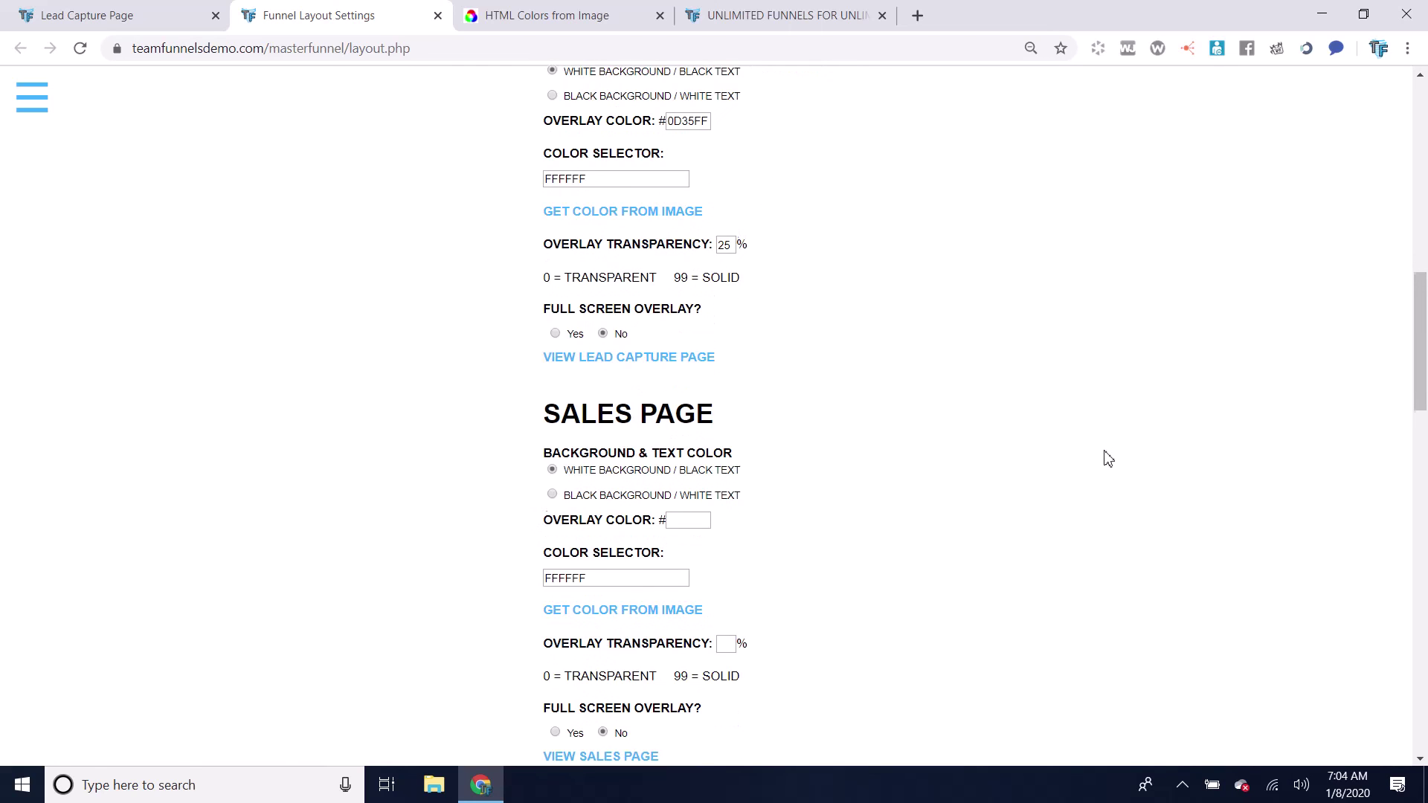
pyautogui.scroll(3, 999, 396)
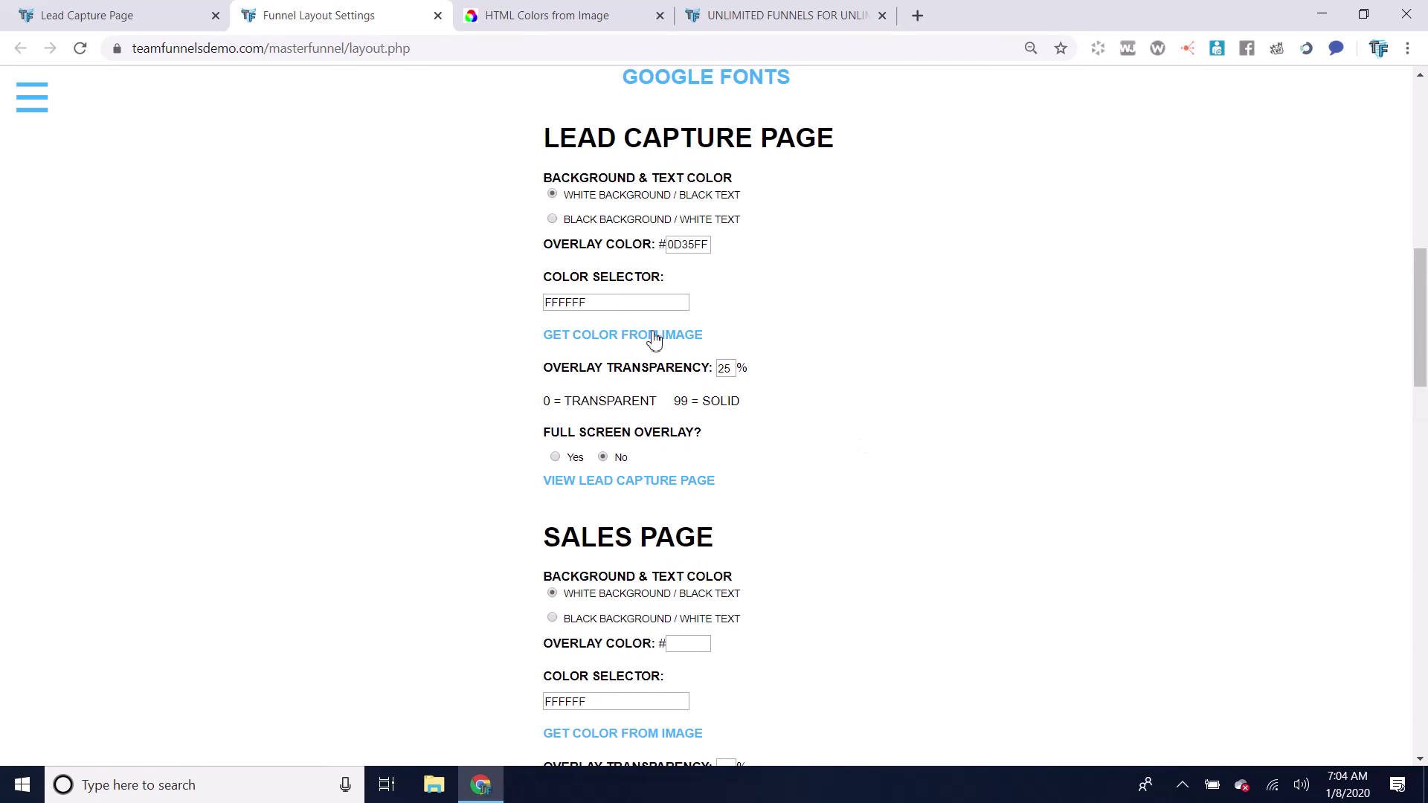
pyautogui.click(623, 309)
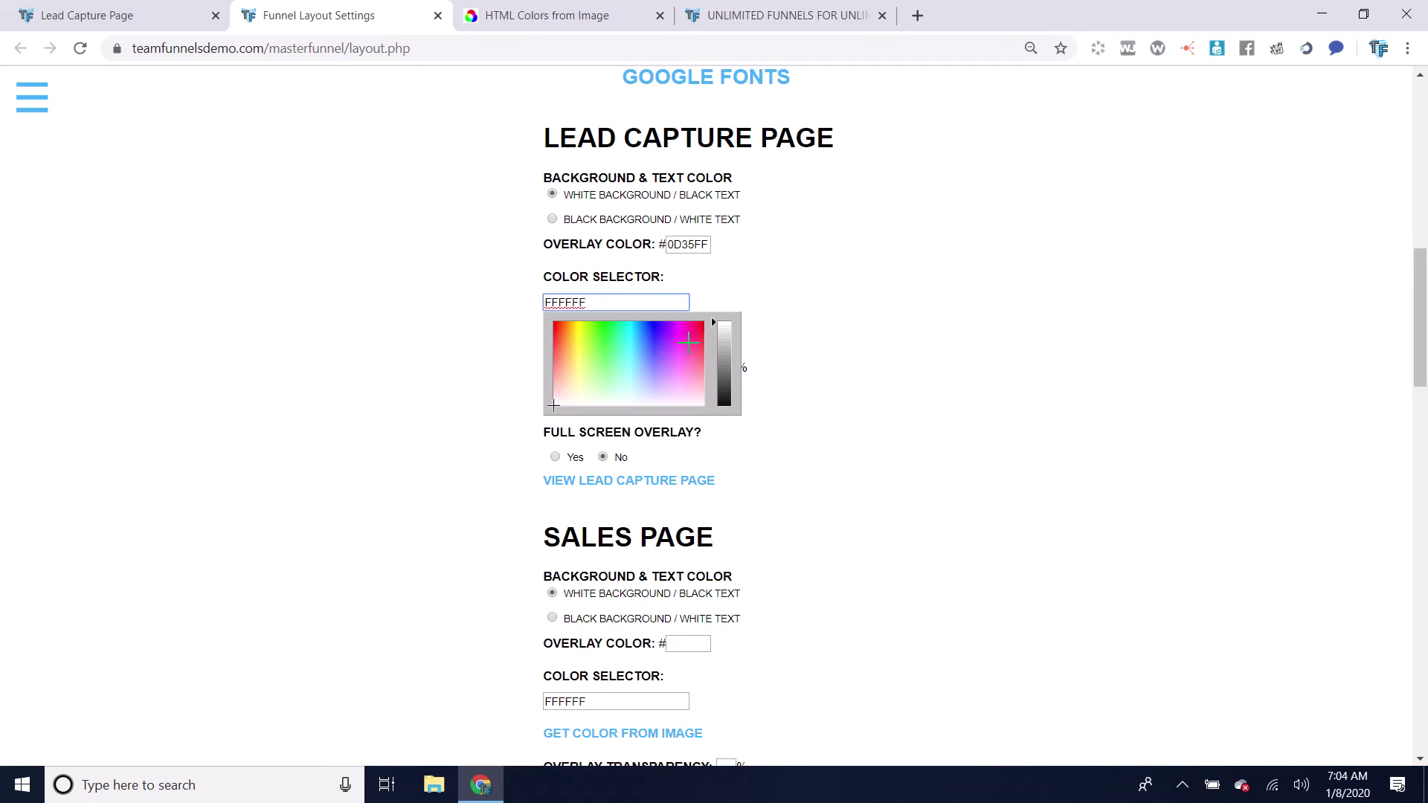
pyautogui.moveTo(689, 342); pyautogui.dragTo(704, 326)
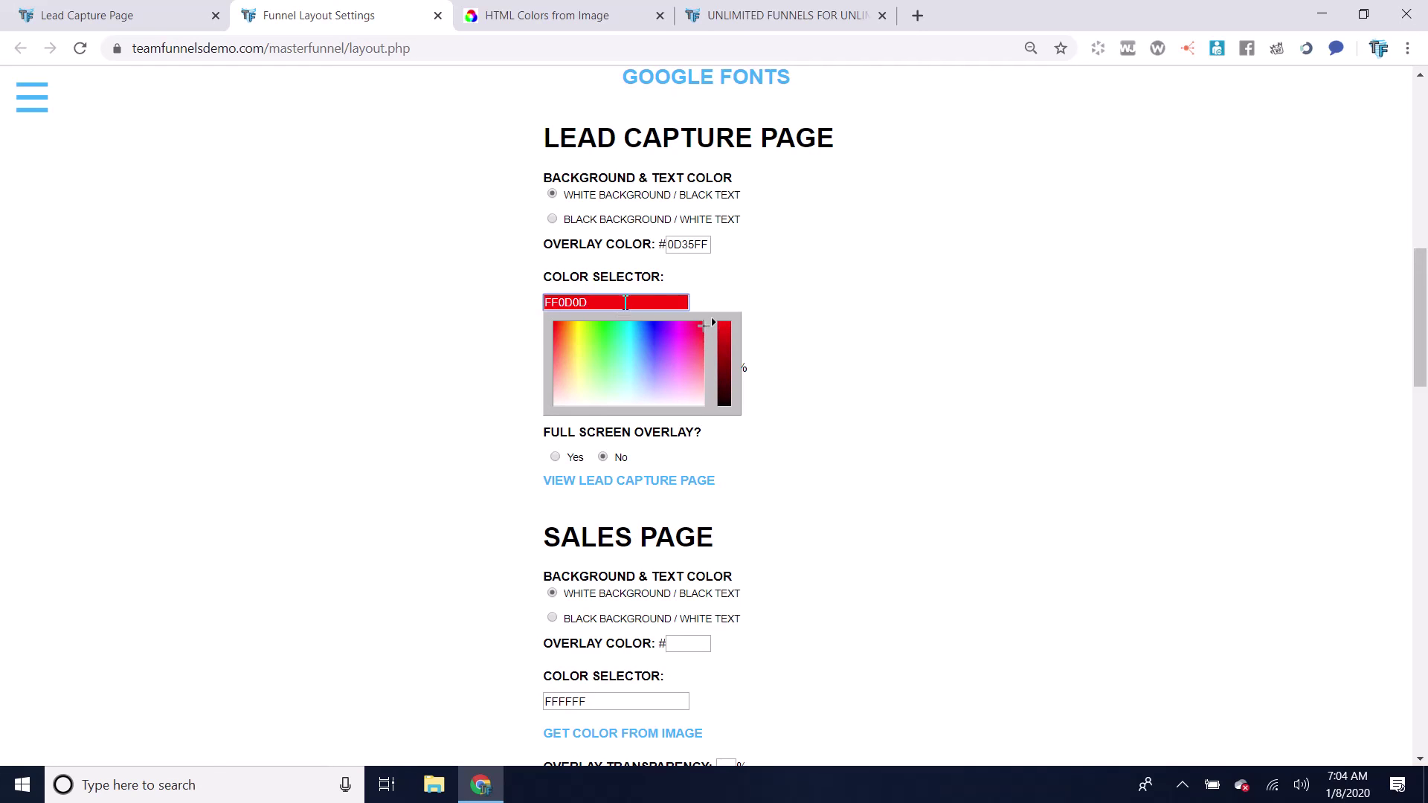
pyautogui.moveTo(622, 301); pyautogui.dragTo(497, 305)
pyautogui.hotkey('ctrl', 'c')
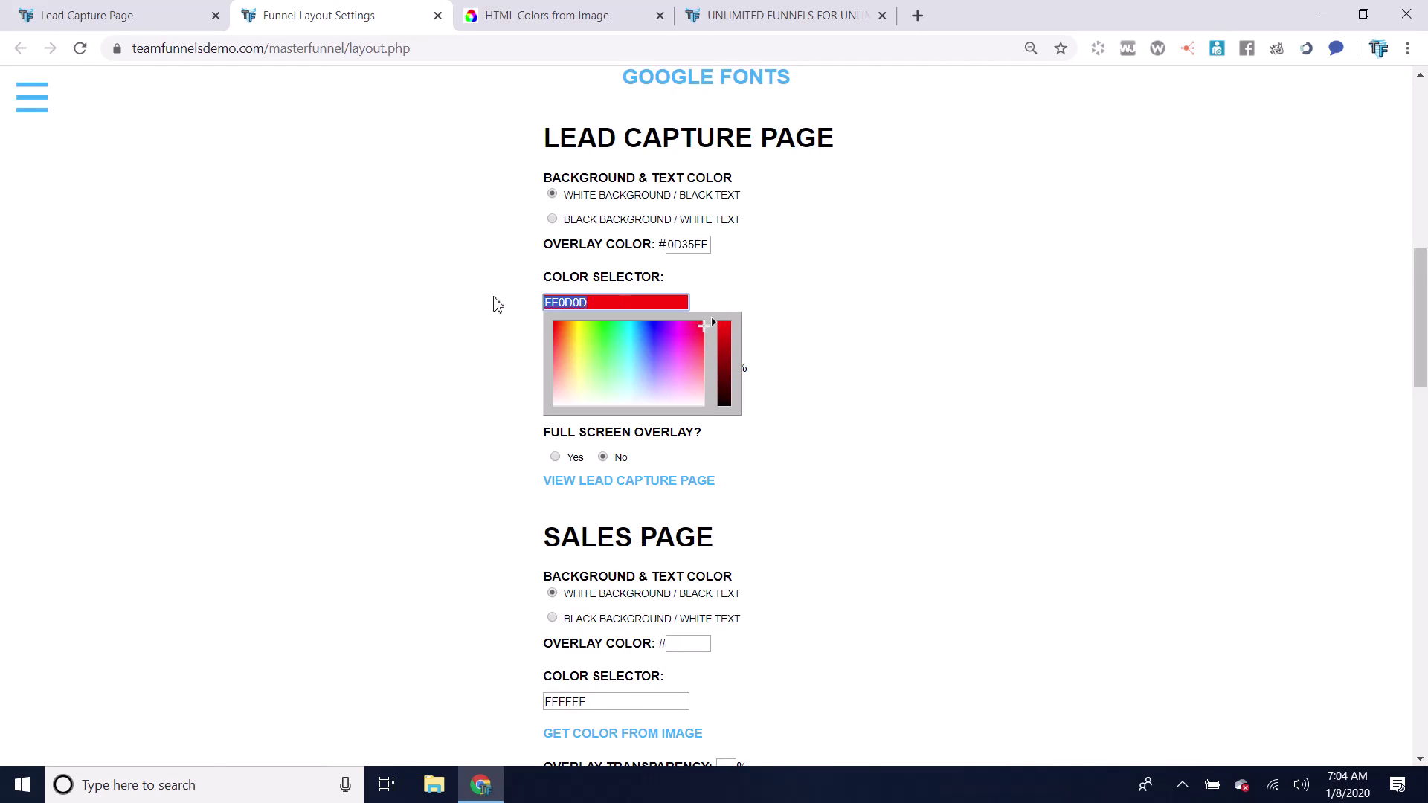
# Paste FF0D0D over the 38B6FF hex value in the heading's HTML
pyautogui.click(178, 24)
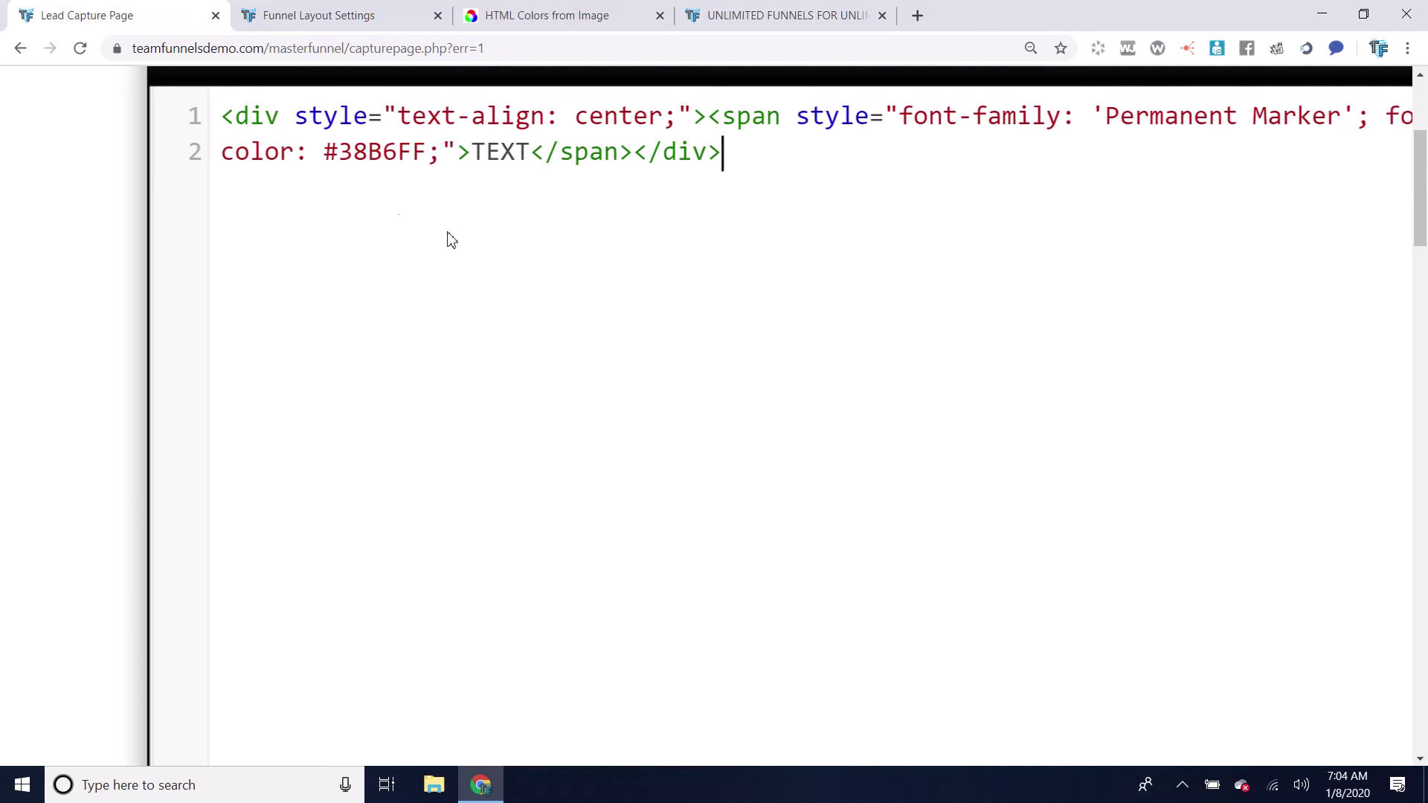
pyautogui.moveTo(342, 154); pyautogui.dragTo(429, 154)
pyautogui.hotkey('ctrl', 'v')
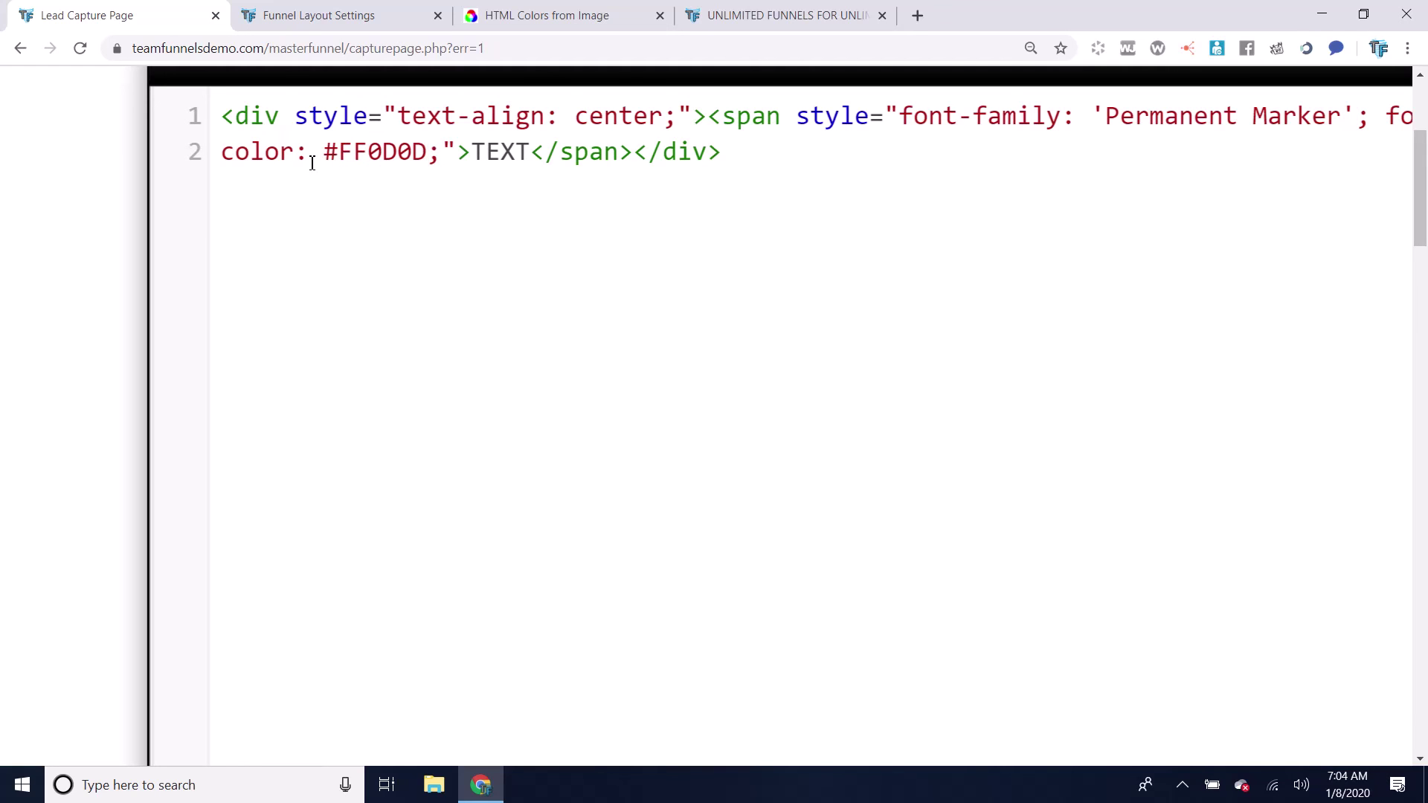
pyautogui.moveTo(325, 158); pyautogui.dragTo(440, 149)
pyautogui.click(351, 150)
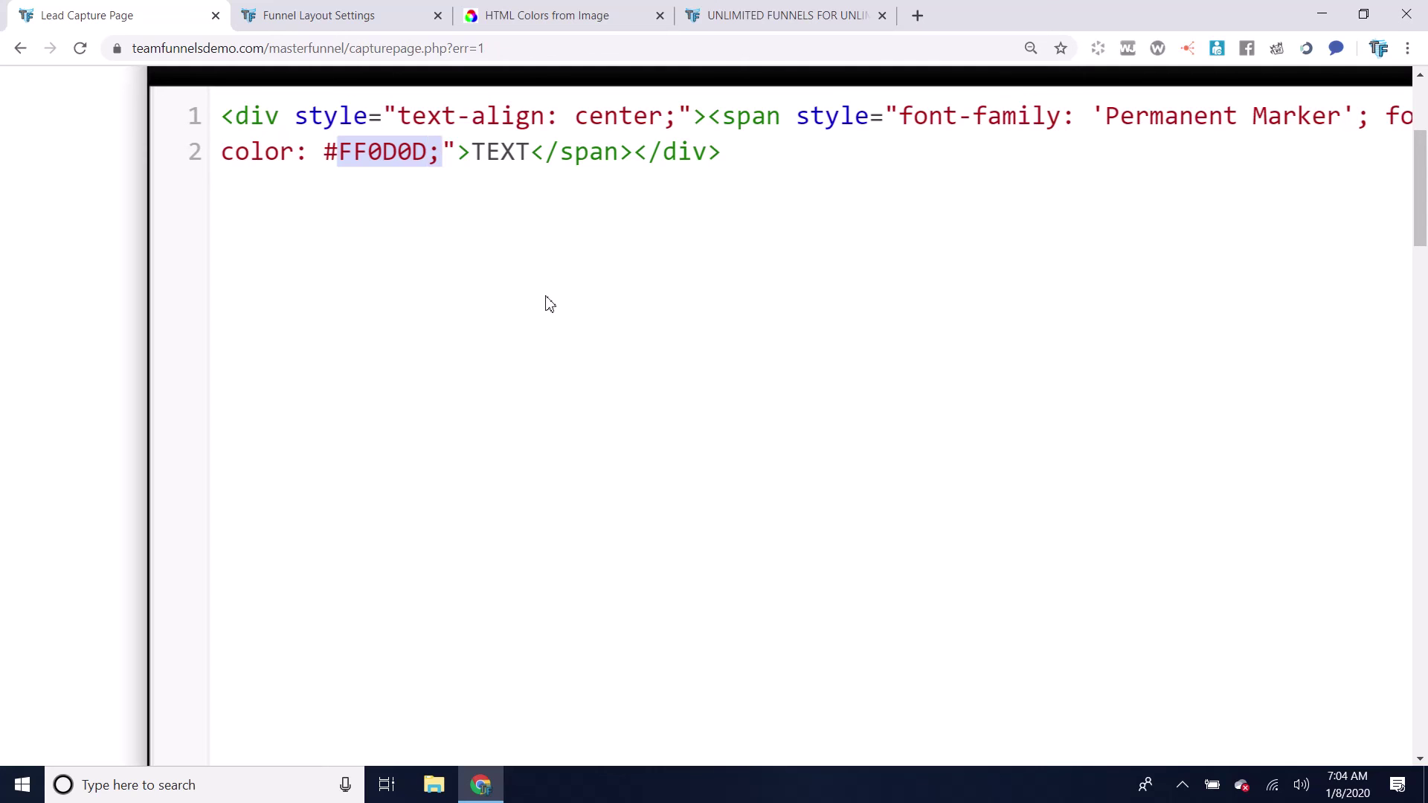
pyautogui.hotkey('ctrl', '-')
pyautogui.hotkey('ctrl', '-')
pyautogui.hotkey('ctrl', '-')
pyautogui.hotkey('ctrl', '-')
# Close the HTML editor, update the lead capture page, and view it live with red TEXT
pyautogui.click(1285, 140)
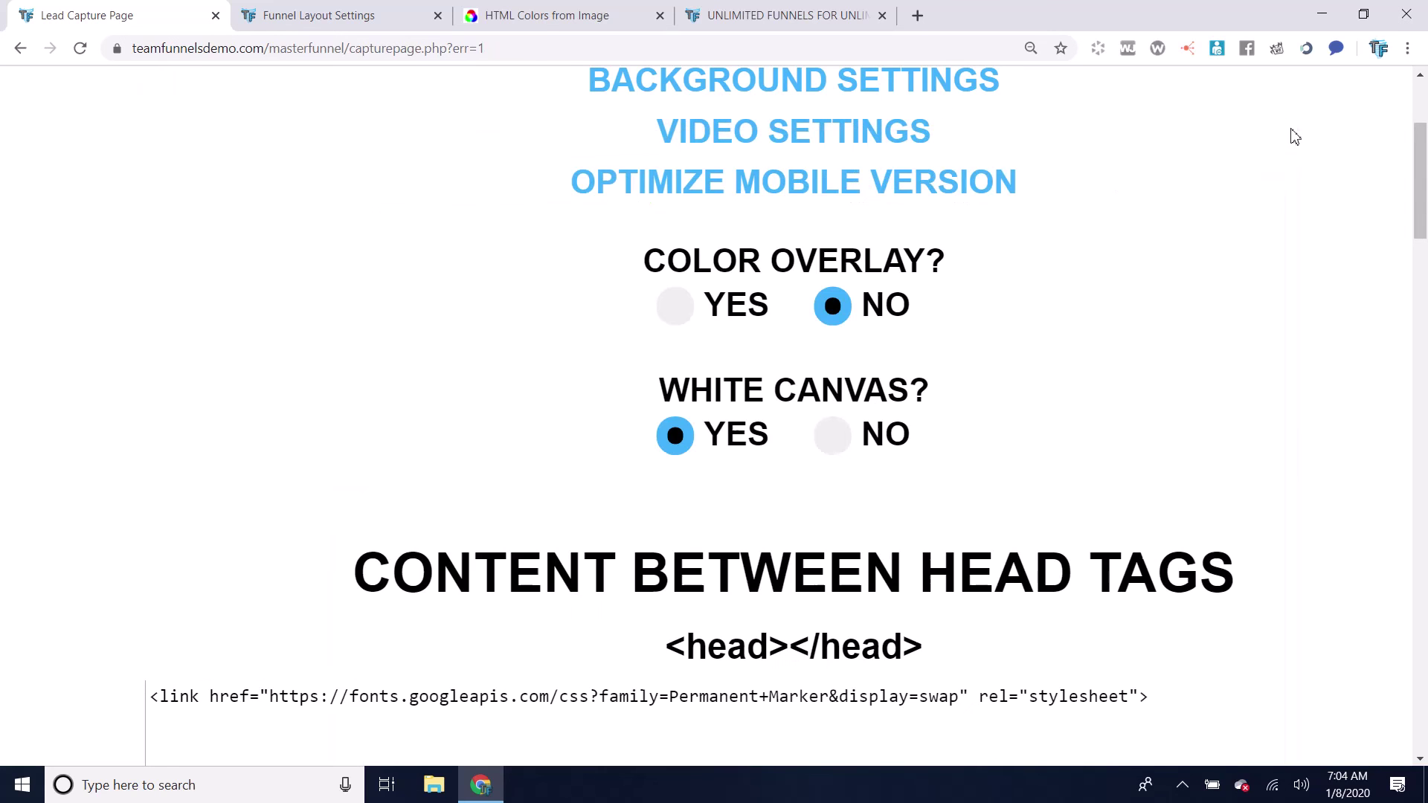
pyautogui.scroll(-15, 1294, 396)
pyautogui.scroll(-5, 1294, 396)
pyautogui.hotkey('ctrl', '-')
pyautogui.scroll(-10, 1161, 562)
pyautogui.click(682, 657)
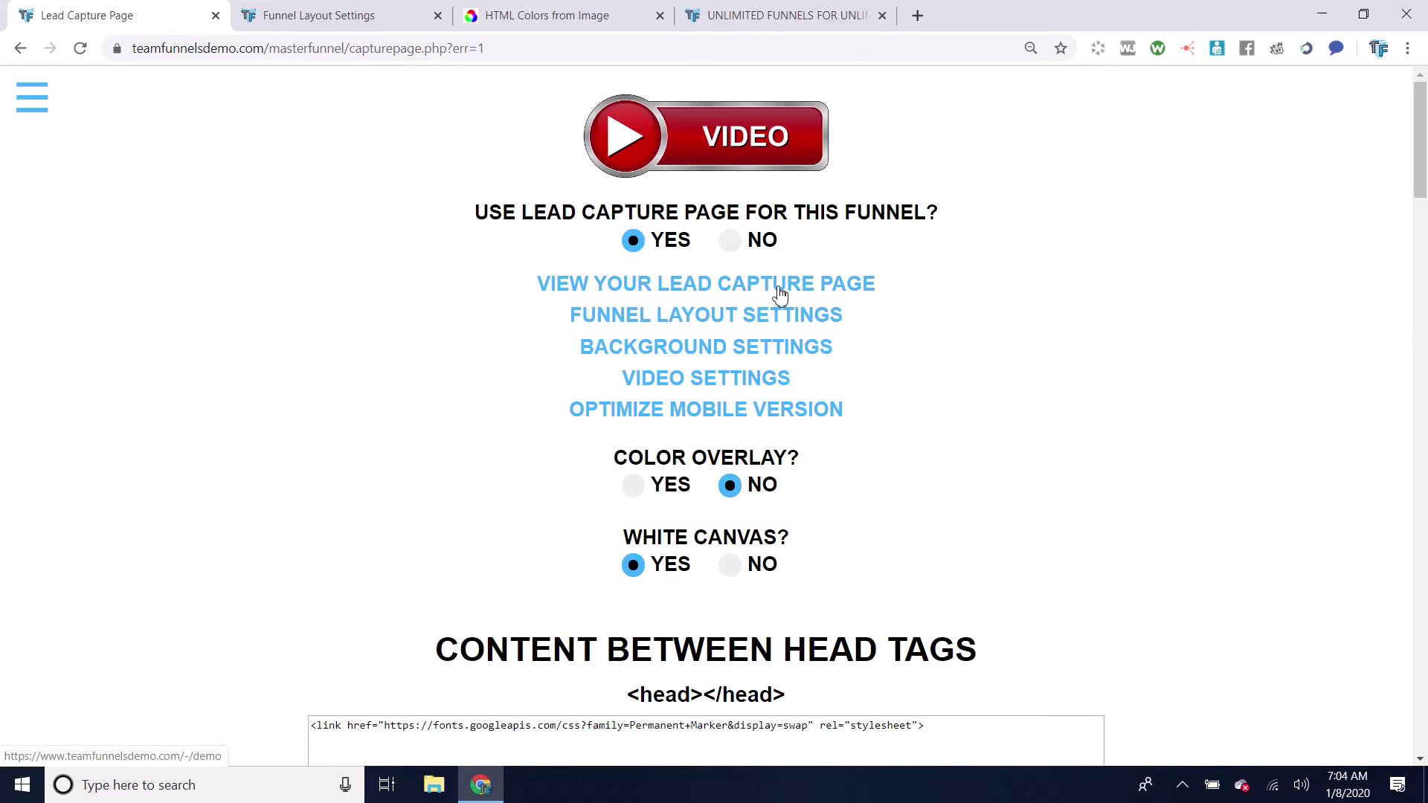
pyautogui.click(779, 289)
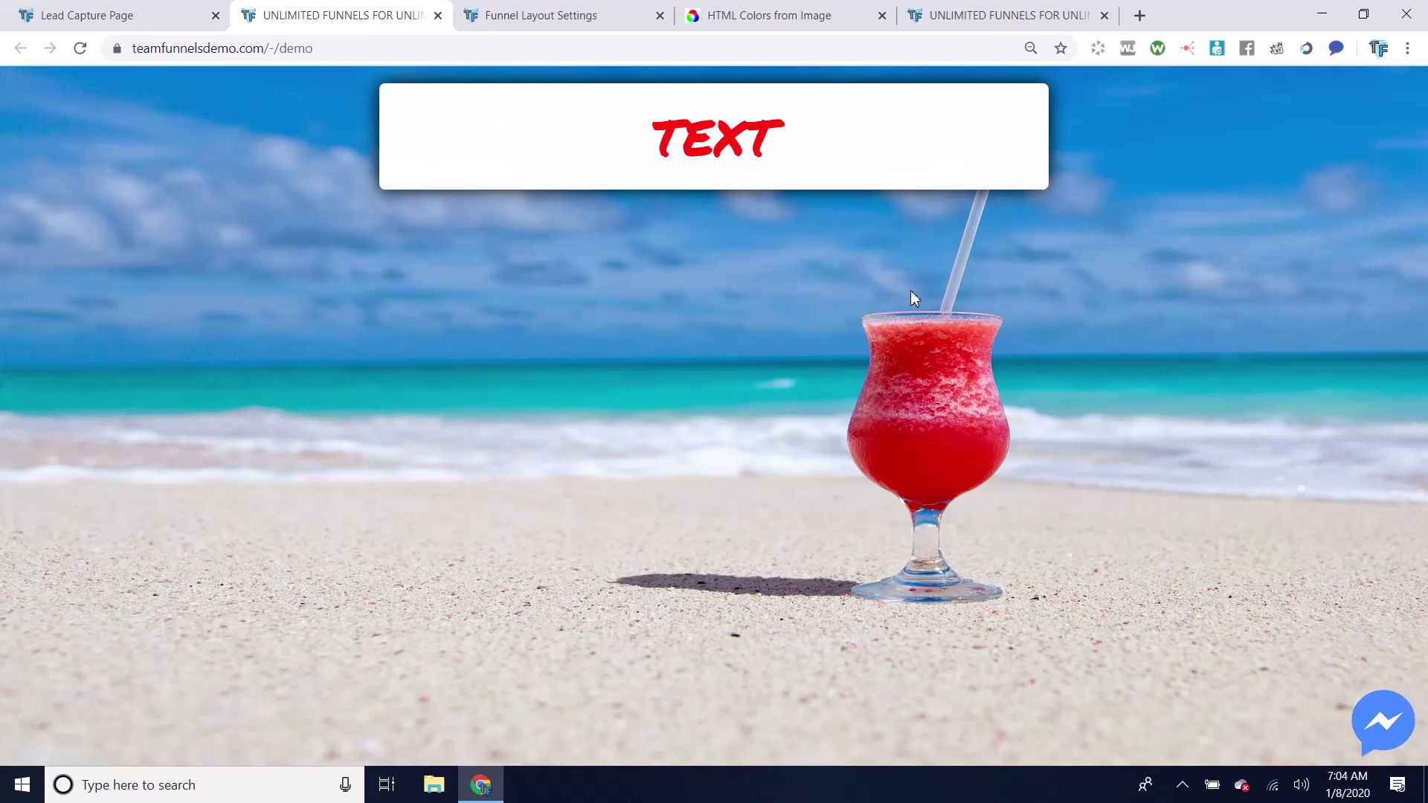